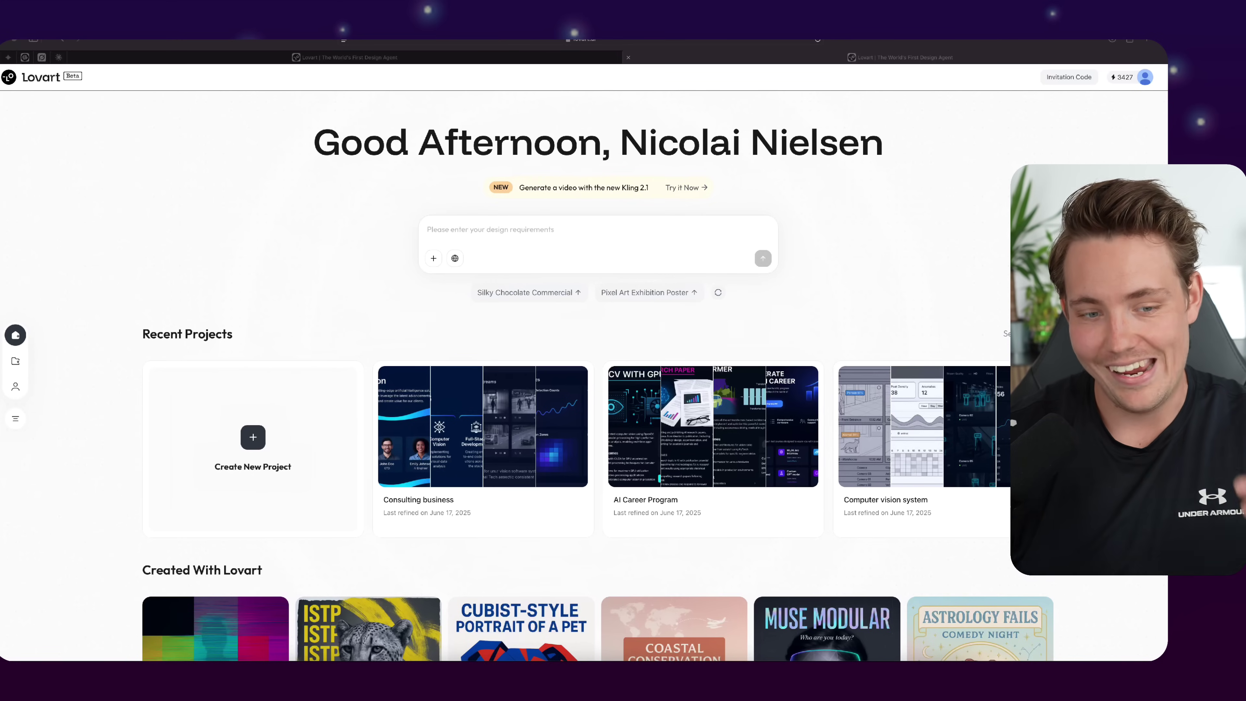
Enlarge the Lovart home page slightly and start a new blank Untitled project.
{"action": "left_click", "coordinate": [448, 157]}
{"action": "key", "text": "super+equal"}
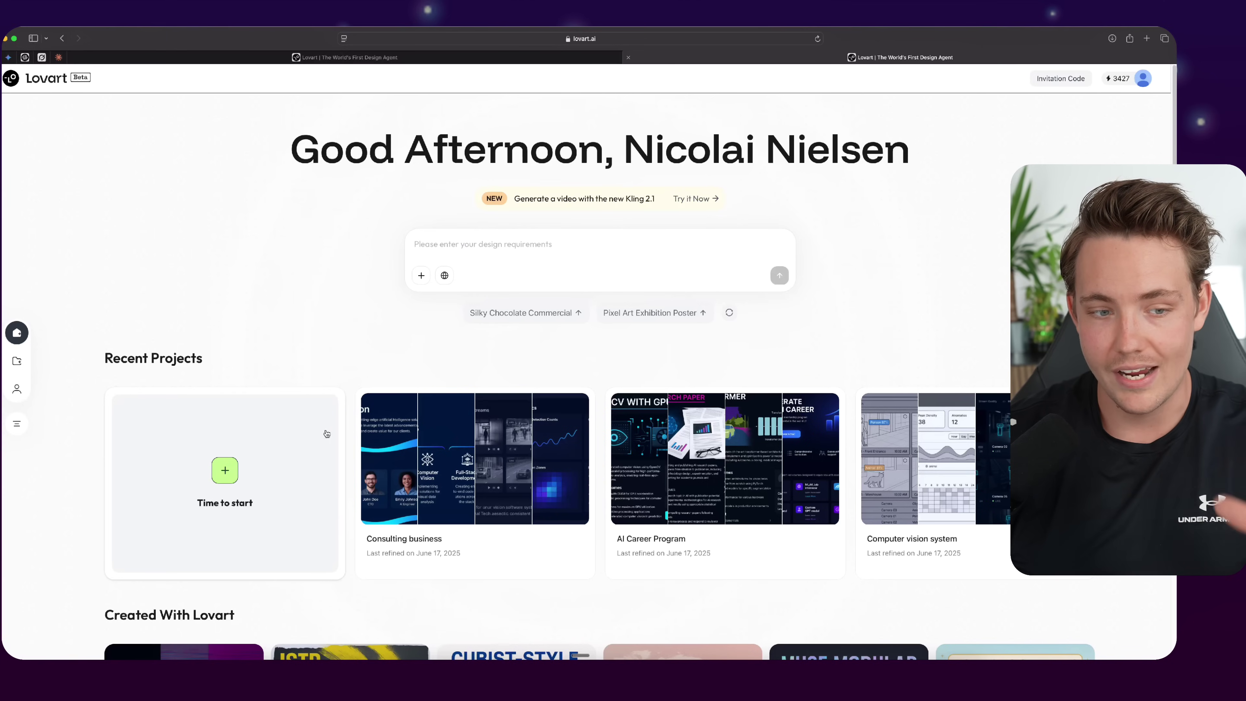
{"action": "left_click", "coordinate": [220, 456]}
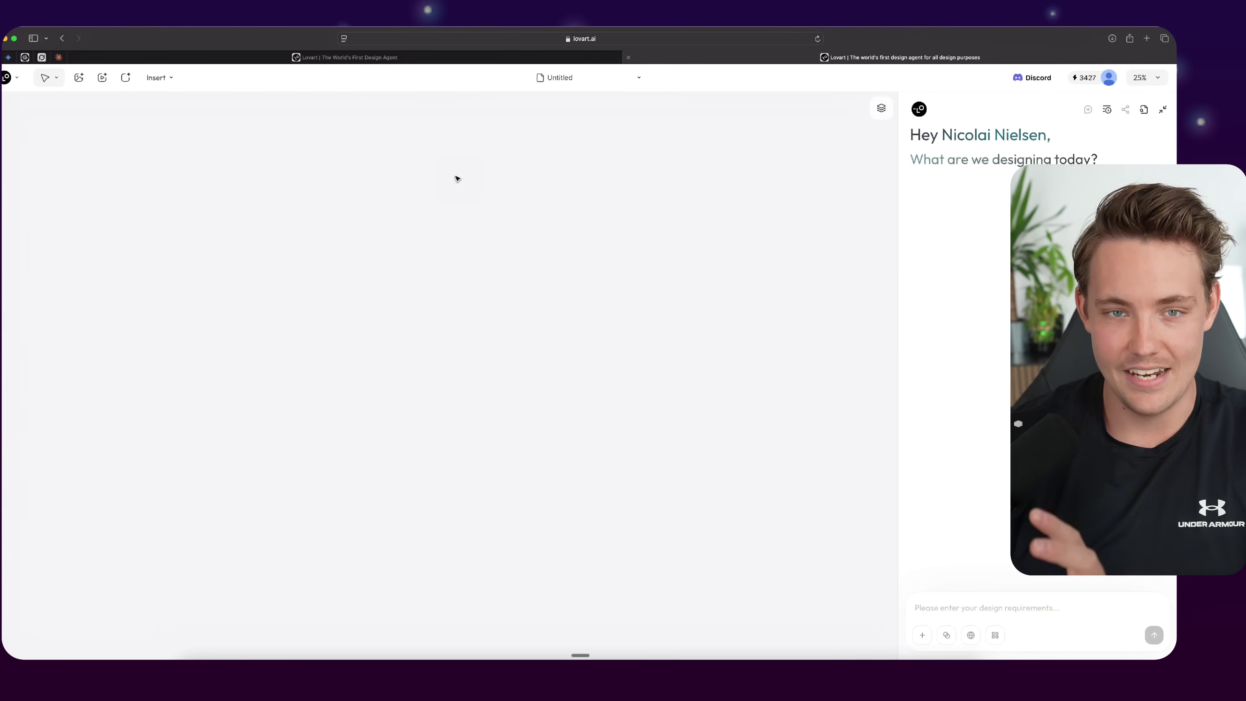
Paste the AI career mentorship program description into the chat input.
{"action": "left_click", "coordinate": [576, 77]}
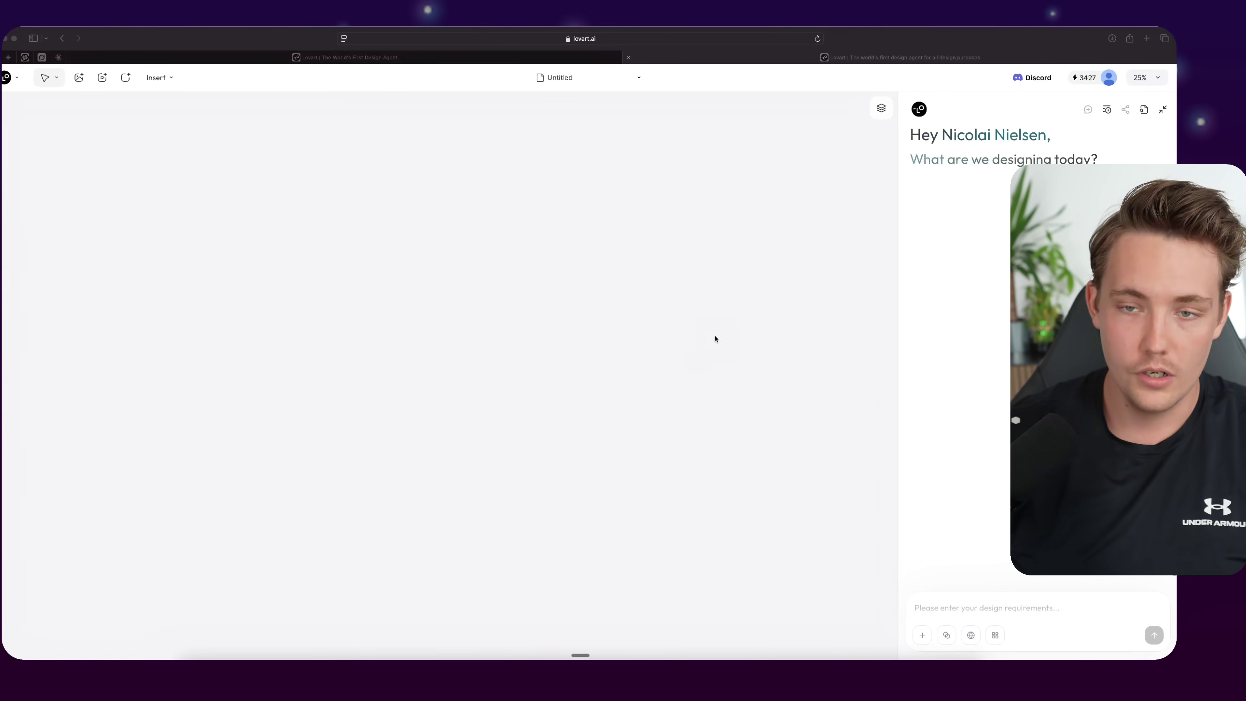
{"action": "left_click", "coordinate": [947, 608]}
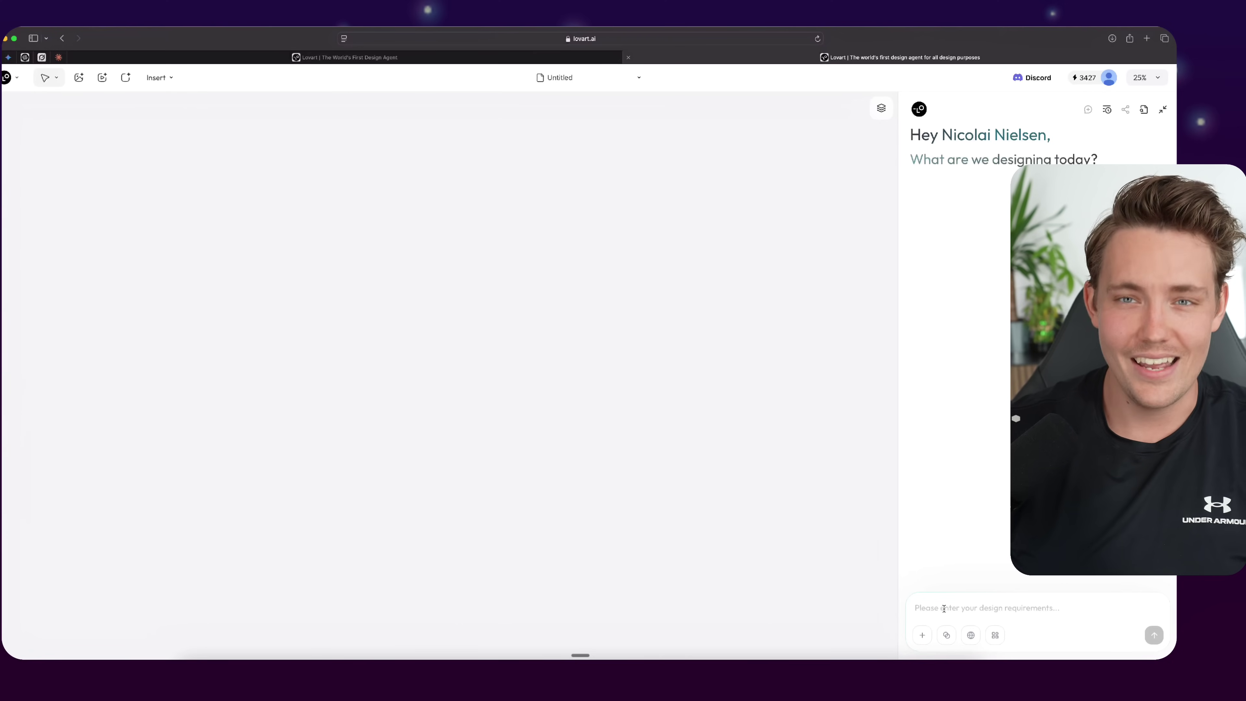
{"action": "key", "text": "super+v"}
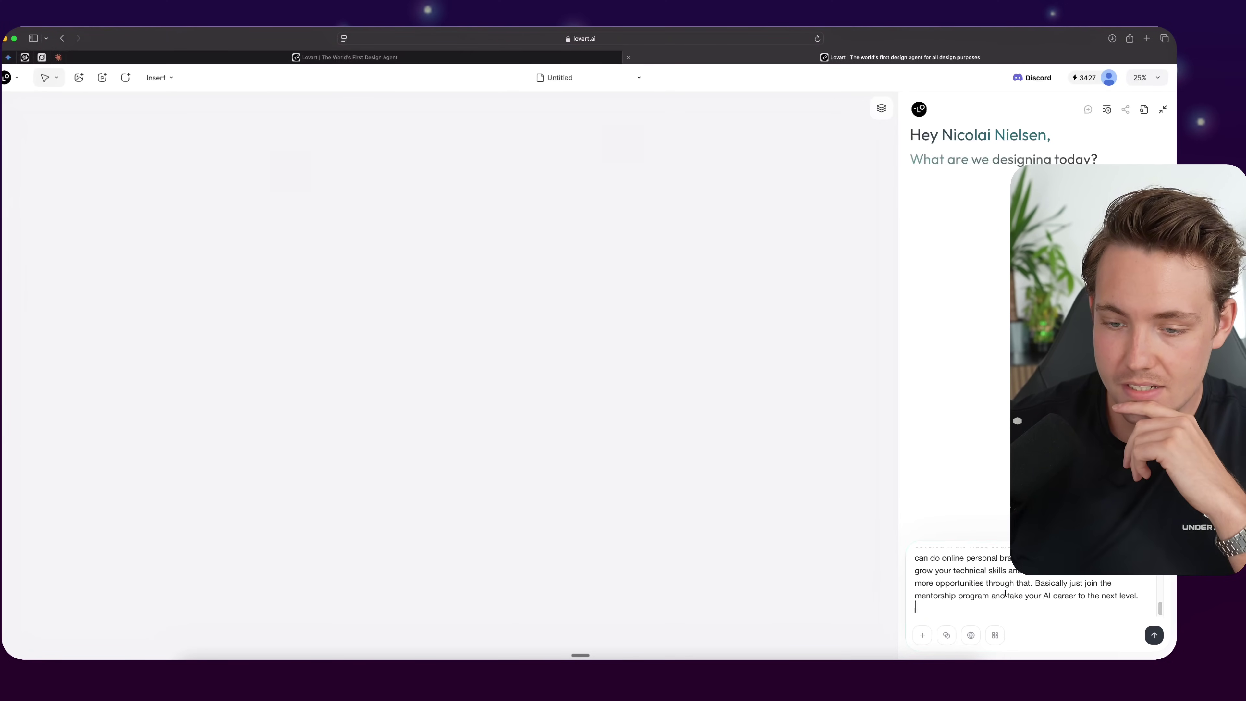
{"action": "scroll", "coordinate": [1004, 594], "scroll_direction": "up", "scroll_amount": 10}
{"action": "scroll", "coordinate": [1004, 594], "scroll_direction": "down", "scroll_amount": 10}
{"action": "scroll", "coordinate": [1000, 592], "scroll_direction": "up", "scroll_amount": 3}
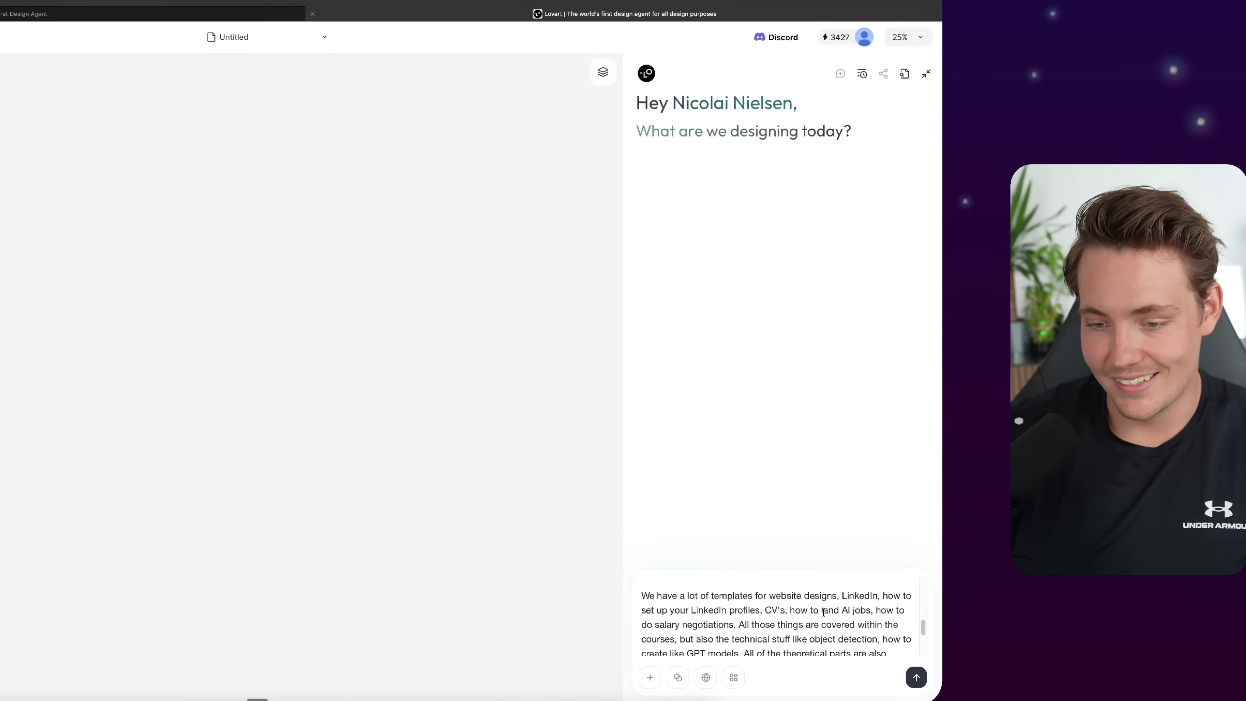
Scroll through the full pasted brief to review it, then open a new browser tab.
{"action": "scroll", "coordinate": [804, 614], "scroll_direction": "up", "scroll_amount": 1}
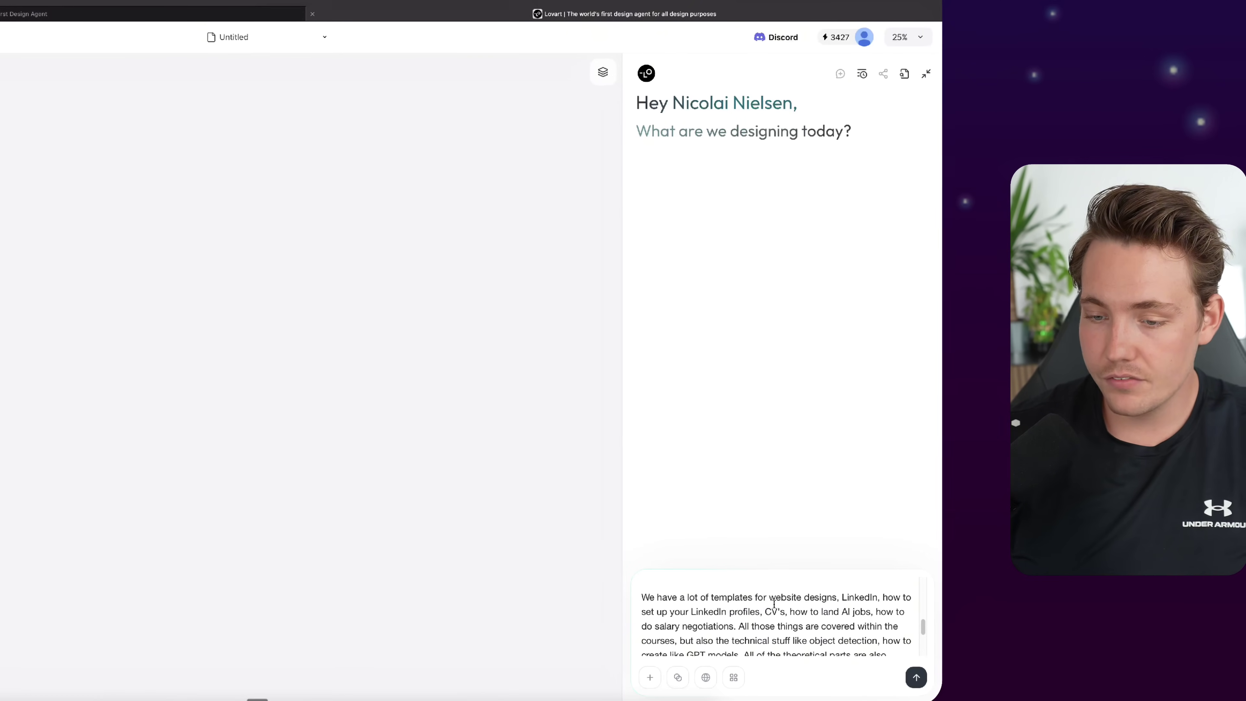
{"action": "scroll", "coordinate": [839, 597], "scroll_direction": "up", "scroll_amount": 10}
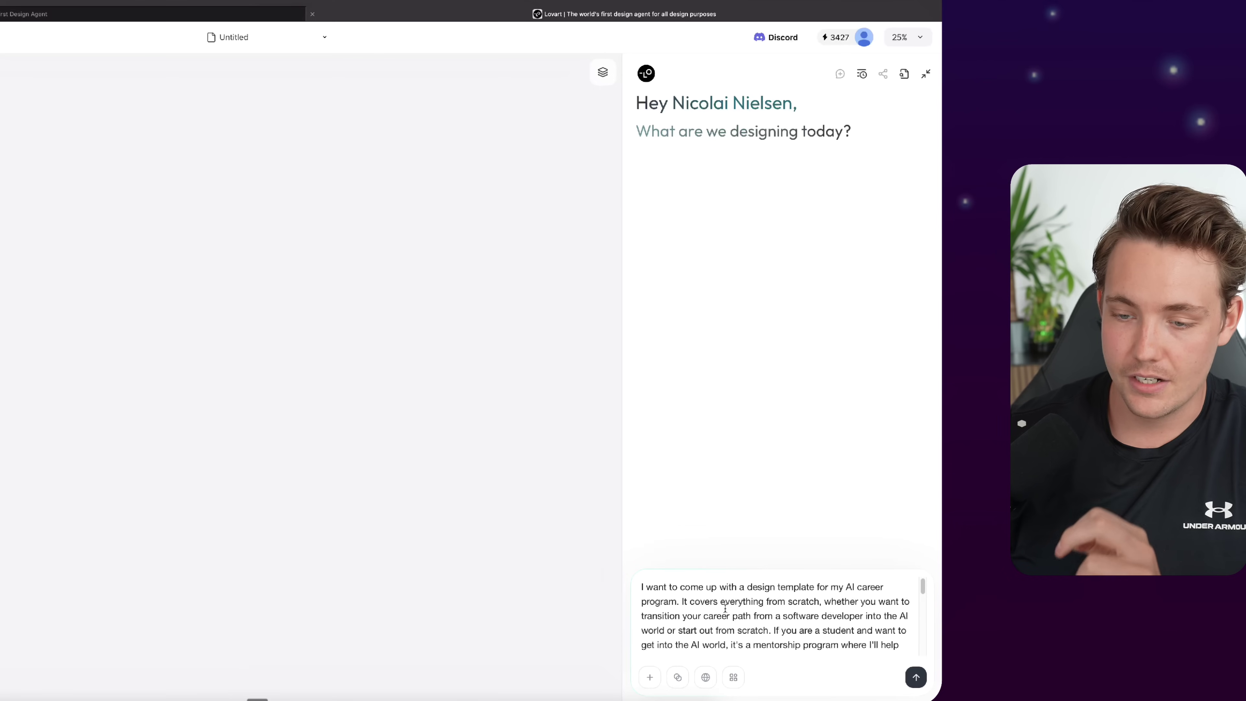
{"action": "scroll", "coordinate": [753, 618], "scroll_direction": "down", "scroll_amount": 1}
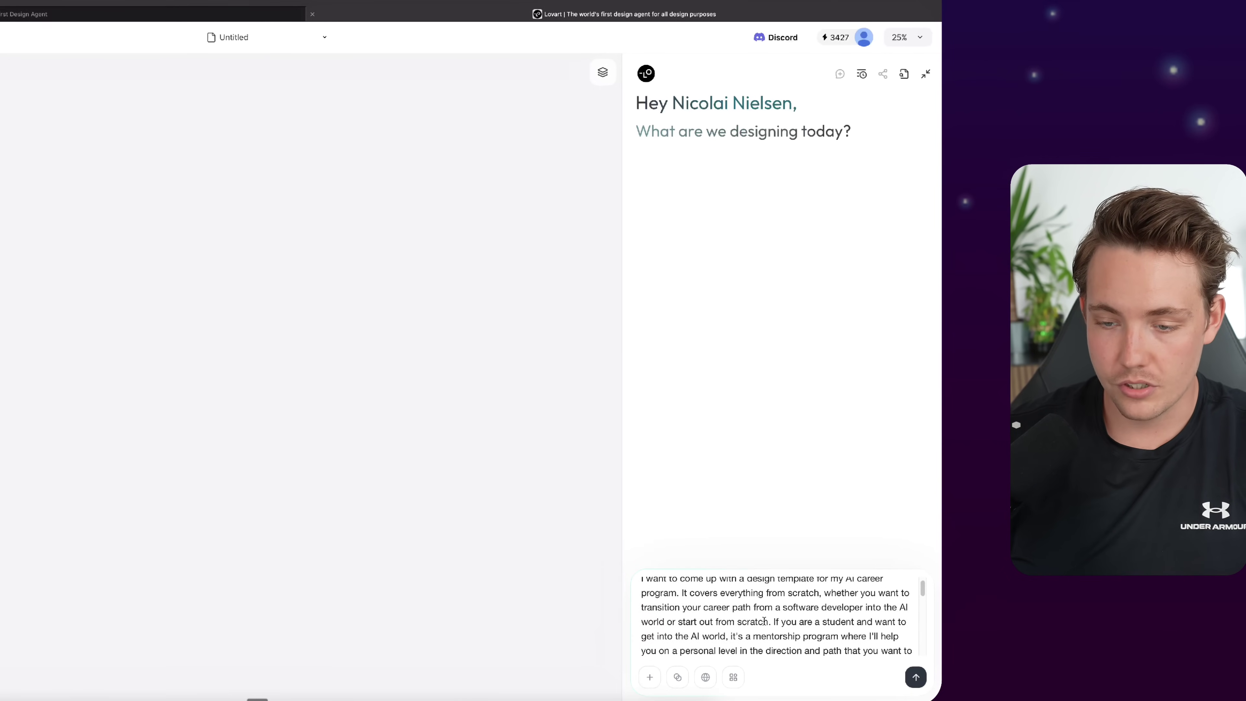
{"action": "scroll", "coordinate": [765, 621], "scroll_direction": "down", "scroll_amount": 1}
{"action": "scroll", "coordinate": [794, 616], "scroll_direction": "down", "scroll_amount": 2}
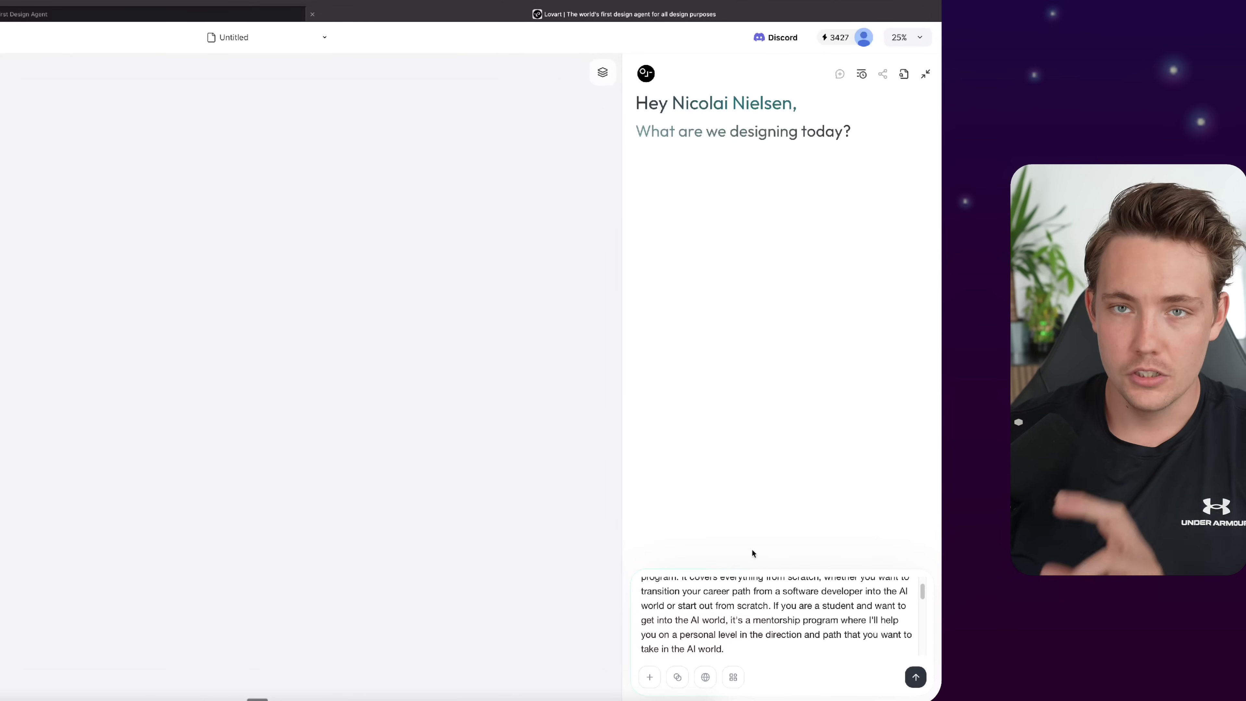
{"action": "scroll", "coordinate": [760, 612], "scroll_direction": "down", "scroll_amount": 5}
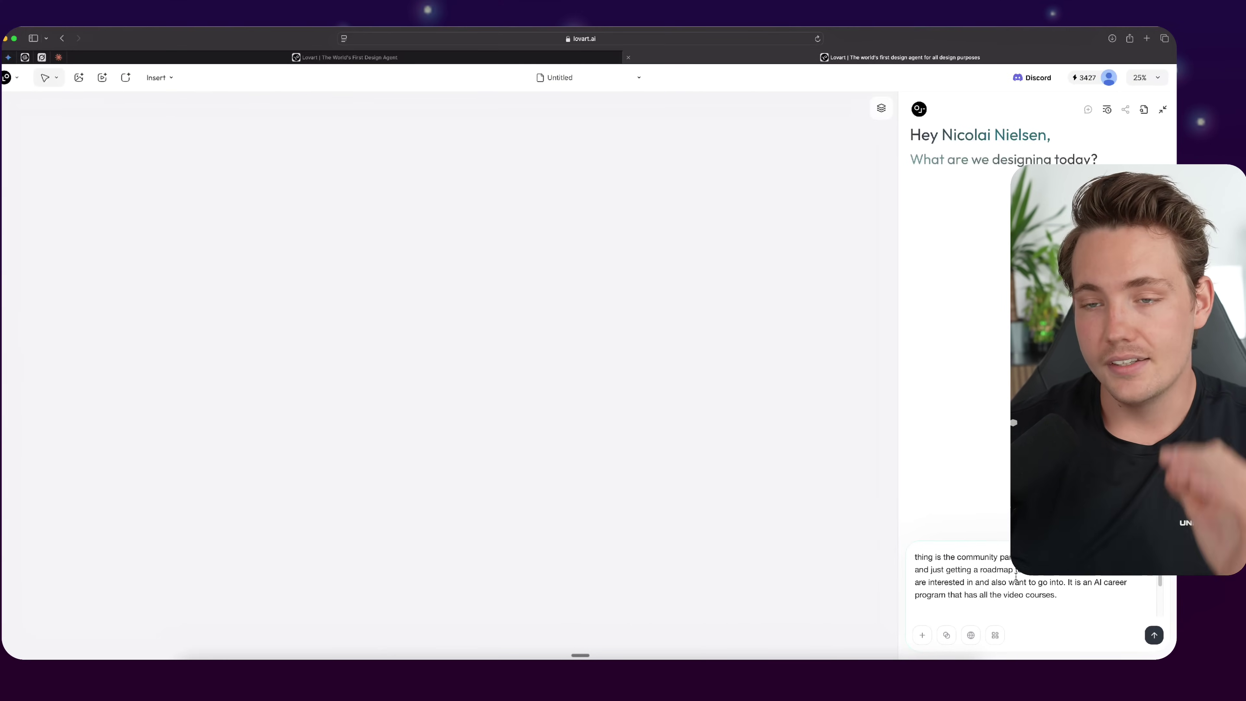
{"action": "scroll", "coordinate": [750, 613], "scroll_direction": "down", "scroll_amount": 3}
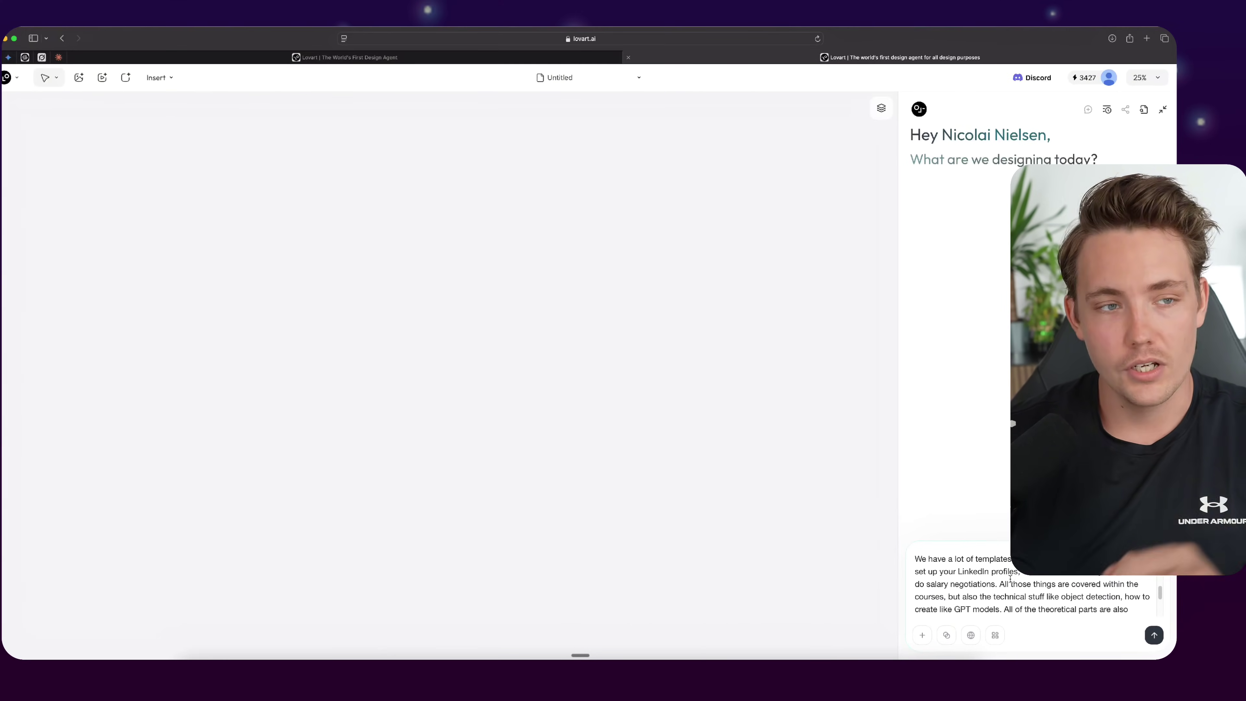
{"action": "scroll", "coordinate": [1009, 584], "scroll_direction": "down", "scroll_amount": 5}
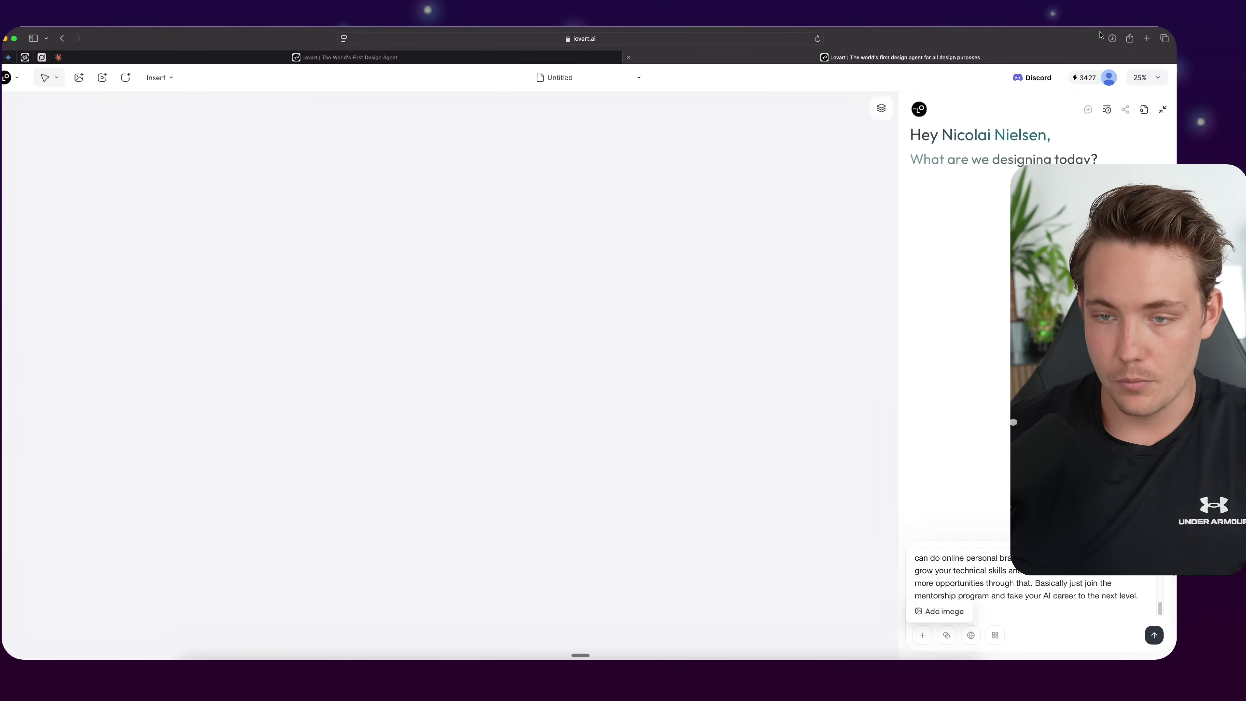
{"action": "left_click", "coordinate": [1146, 38]}
Load nicolai-nielsen.com, open its AI Career program page, and return to the Lovart tab.
{"action": "type", "text": "nicolai-nielsen.com"}
{"action": "key", "text": "Return"}
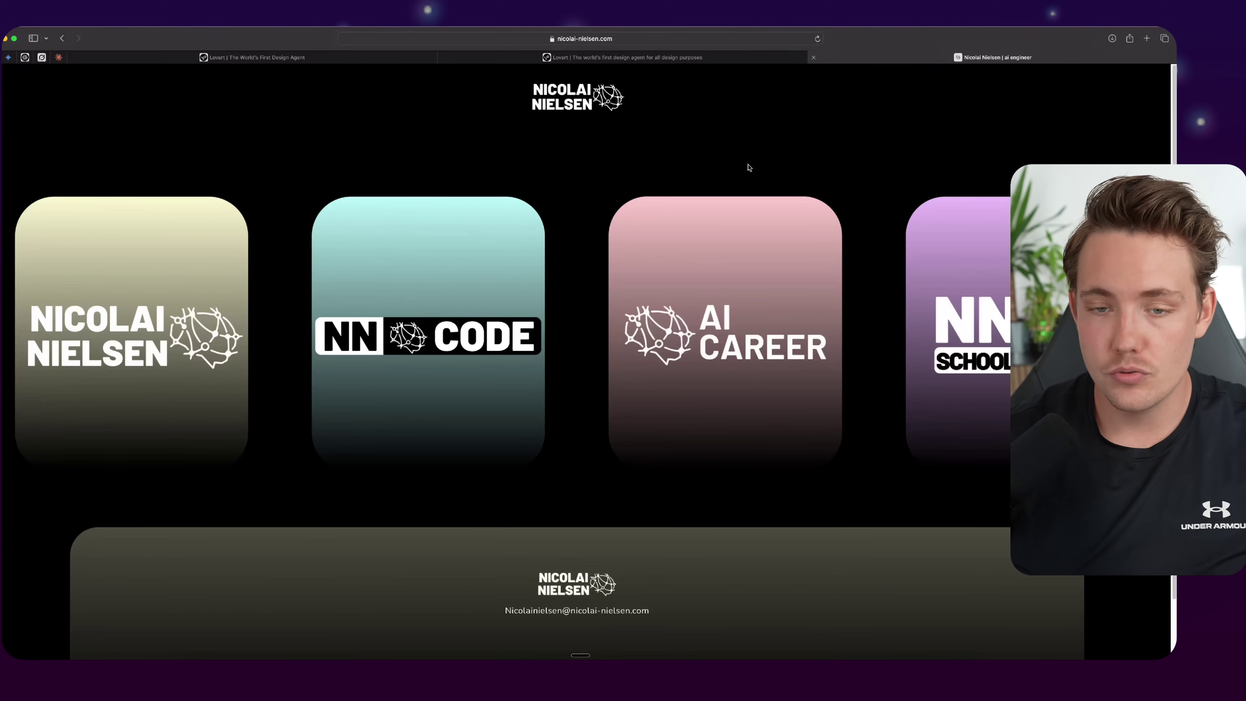
{"action": "left_click", "coordinate": [768, 221]}
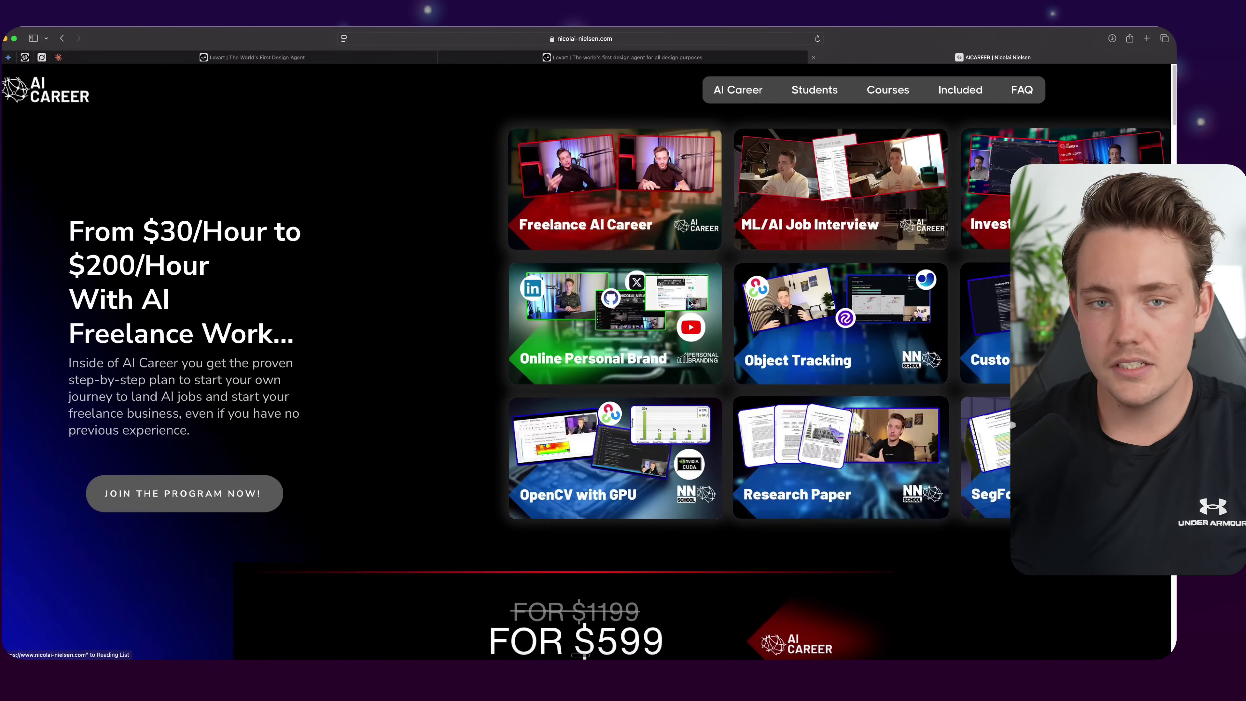
{"action": "left_click", "coordinate": [564, 57]}
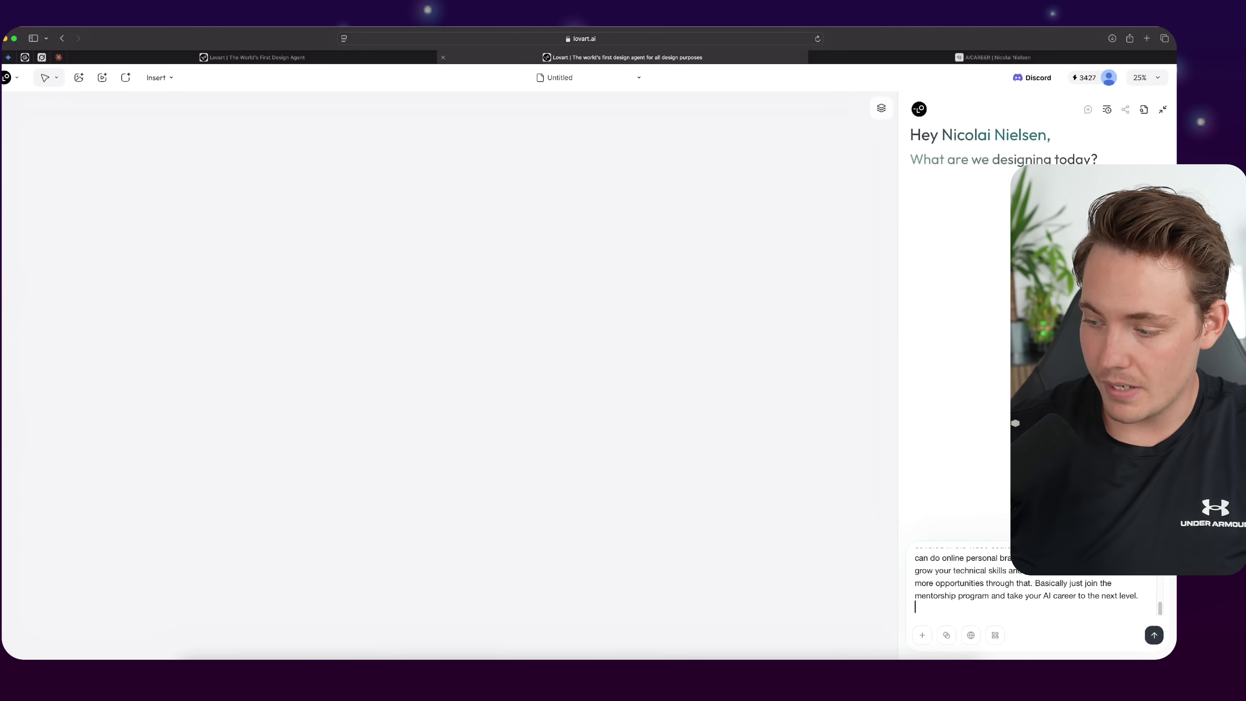
Attach the AI Career page image to the request and apply the Comic Style.
{"action": "left_click_drag", "start_coordinate": [563, 362], "coordinate": [988, 614]}
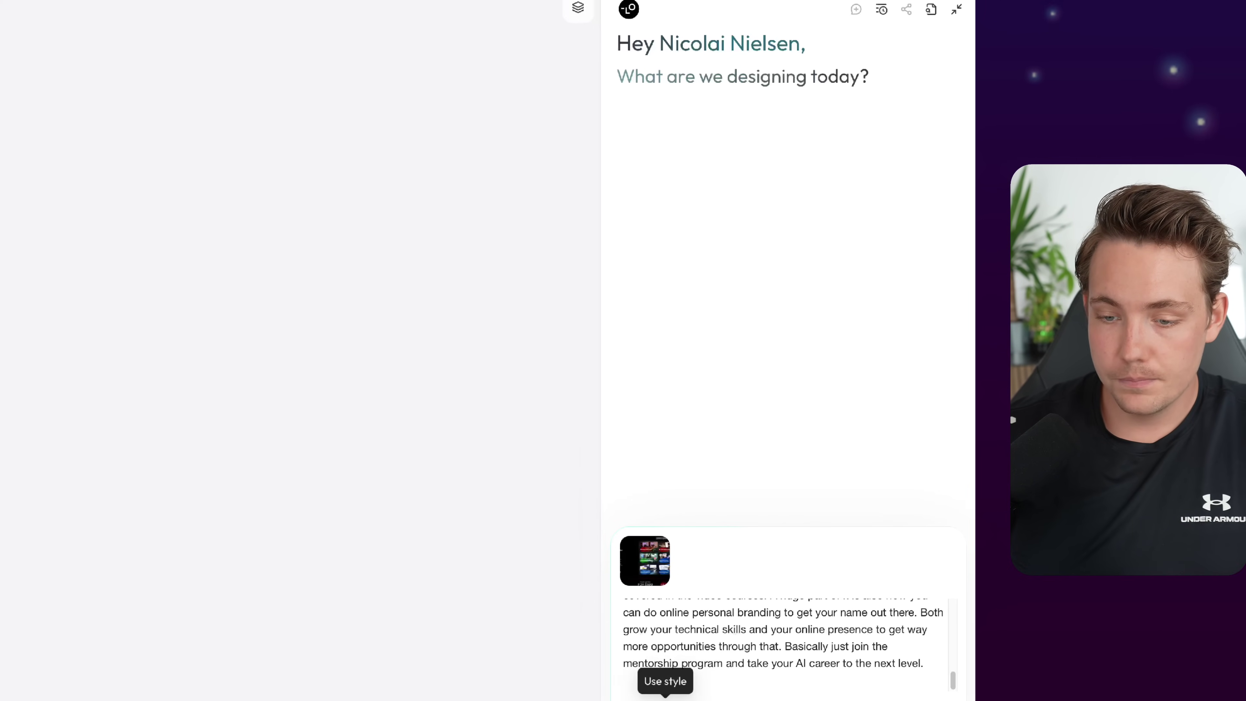
{"action": "left_click", "coordinate": [665, 699]}
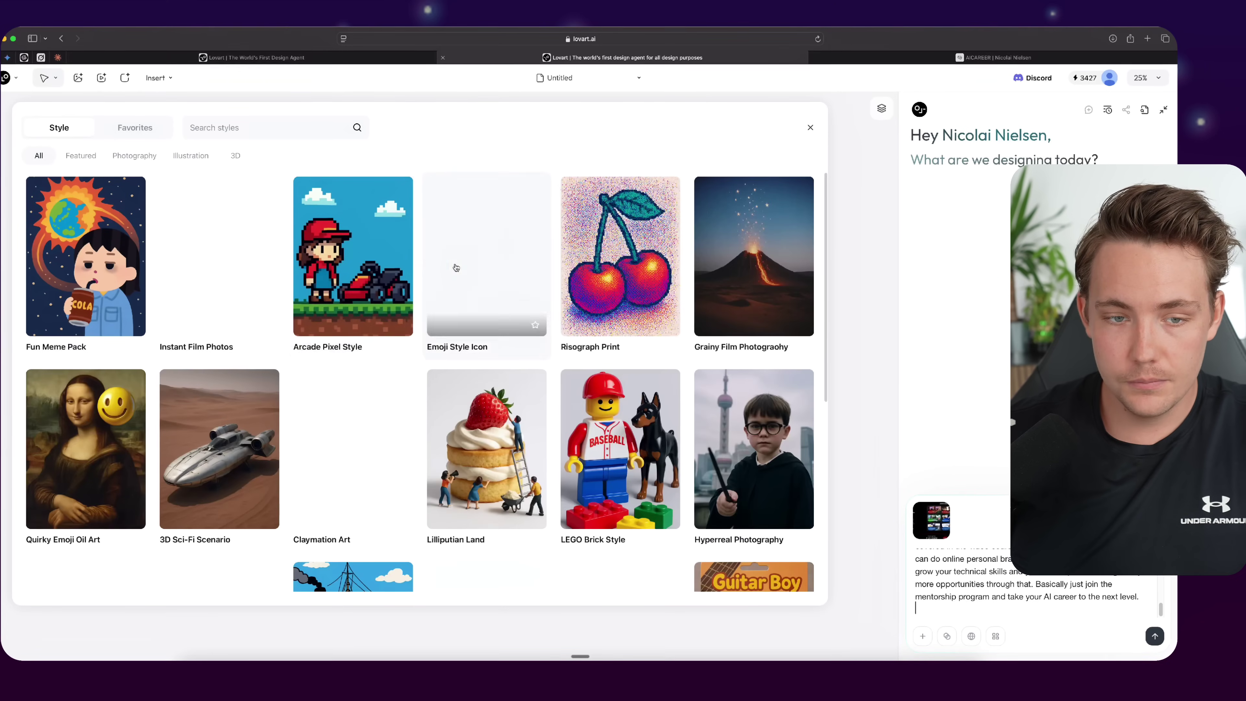
{"action": "scroll", "coordinate": [456, 267], "scroll_direction": "down", "scroll_amount": 10}
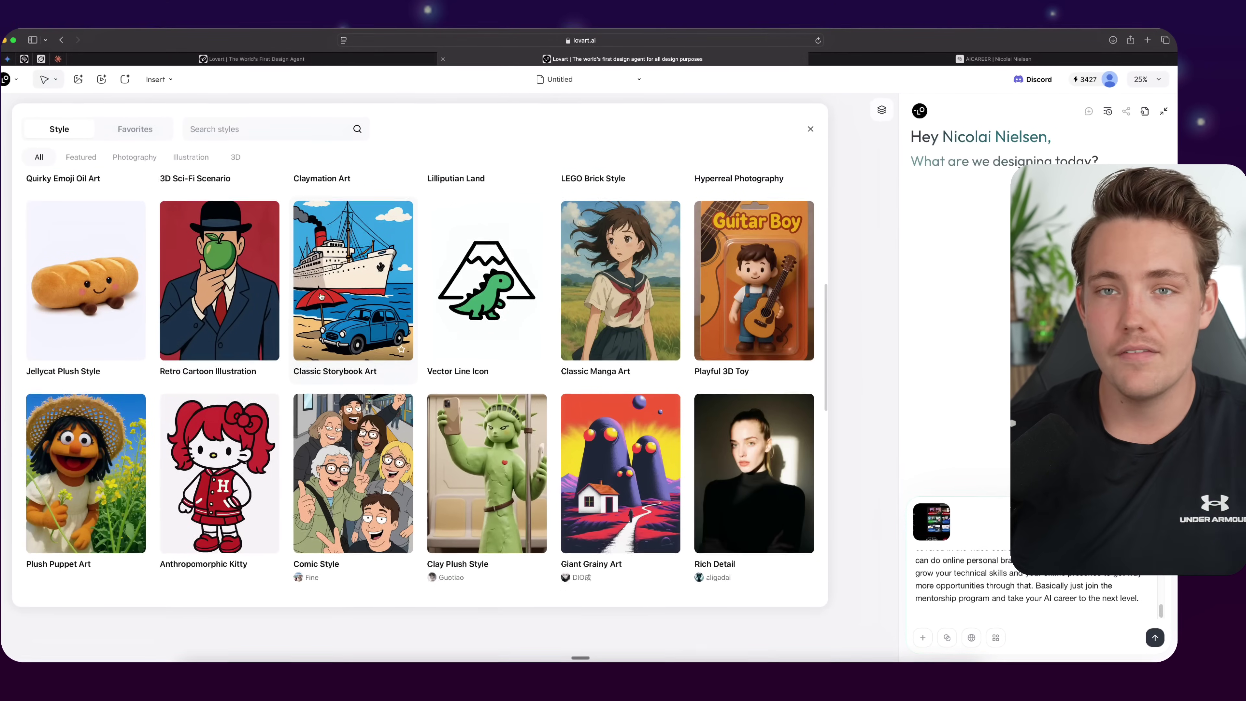
{"action": "scroll", "coordinate": [321, 296], "scroll_direction": "down", "scroll_amount": 5}
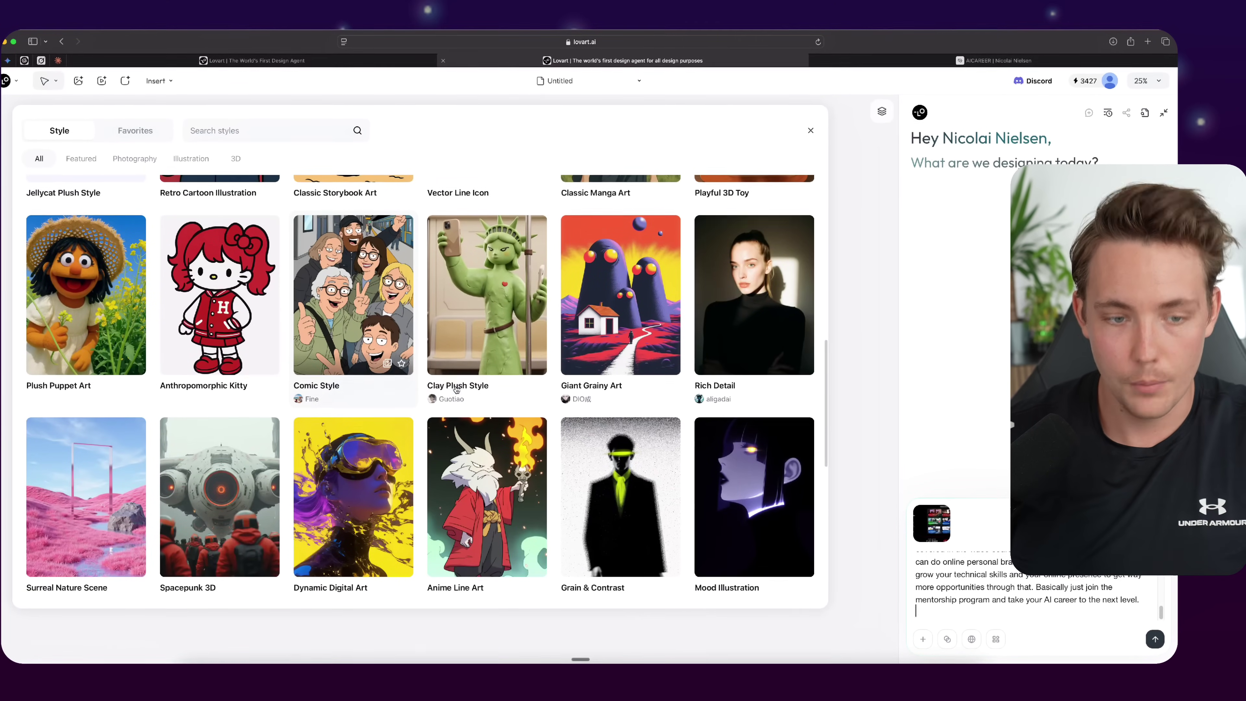
{"action": "scroll", "coordinate": [393, 368], "scroll_direction": "up", "scroll_amount": 2}
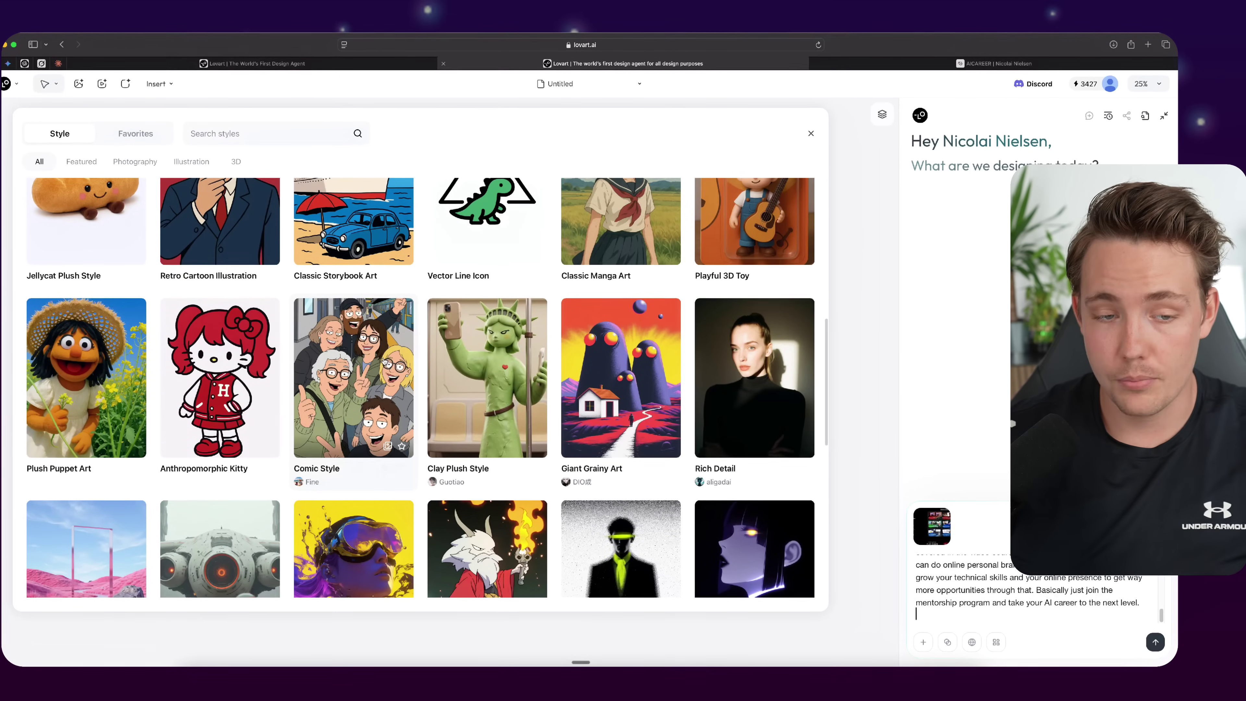
{"action": "scroll", "coordinate": [390, 383], "scroll_direction": "up", "scroll_amount": 2}
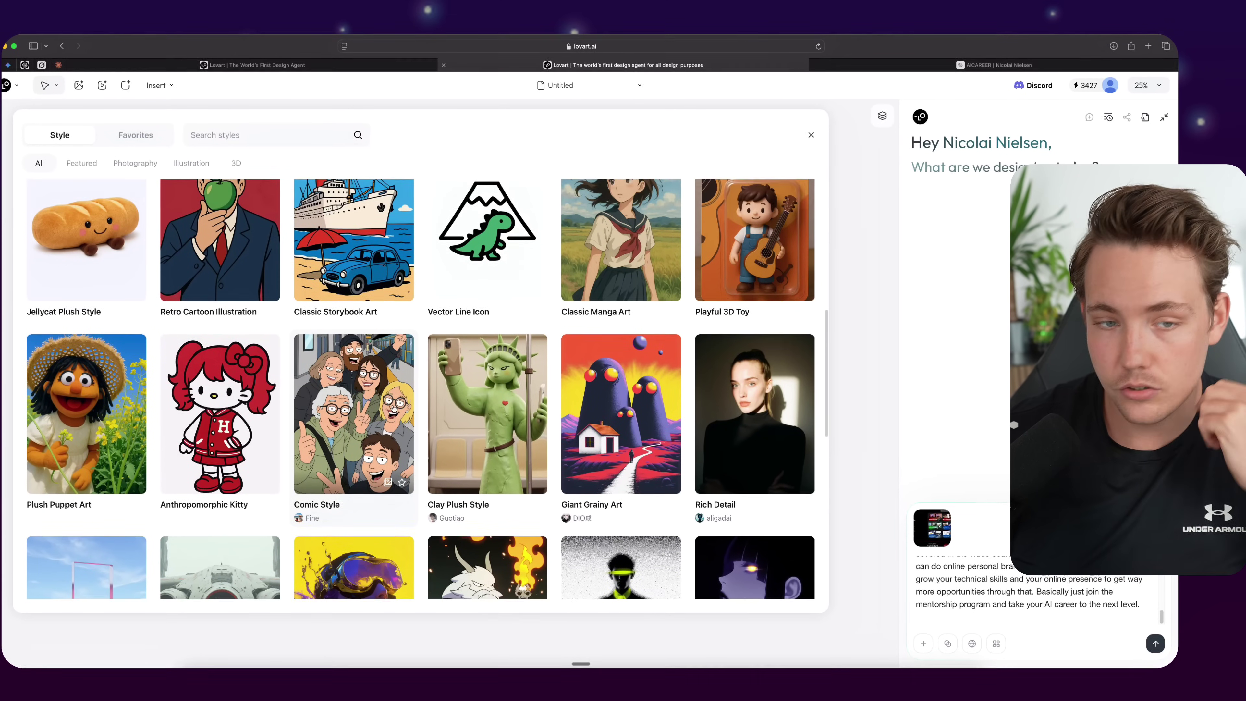
{"action": "scroll", "coordinate": [388, 432], "scroll_direction": "up", "scroll_amount": 4}
{"action": "scroll", "coordinate": [373, 461], "scroll_direction": "down", "scroll_amount": 3}
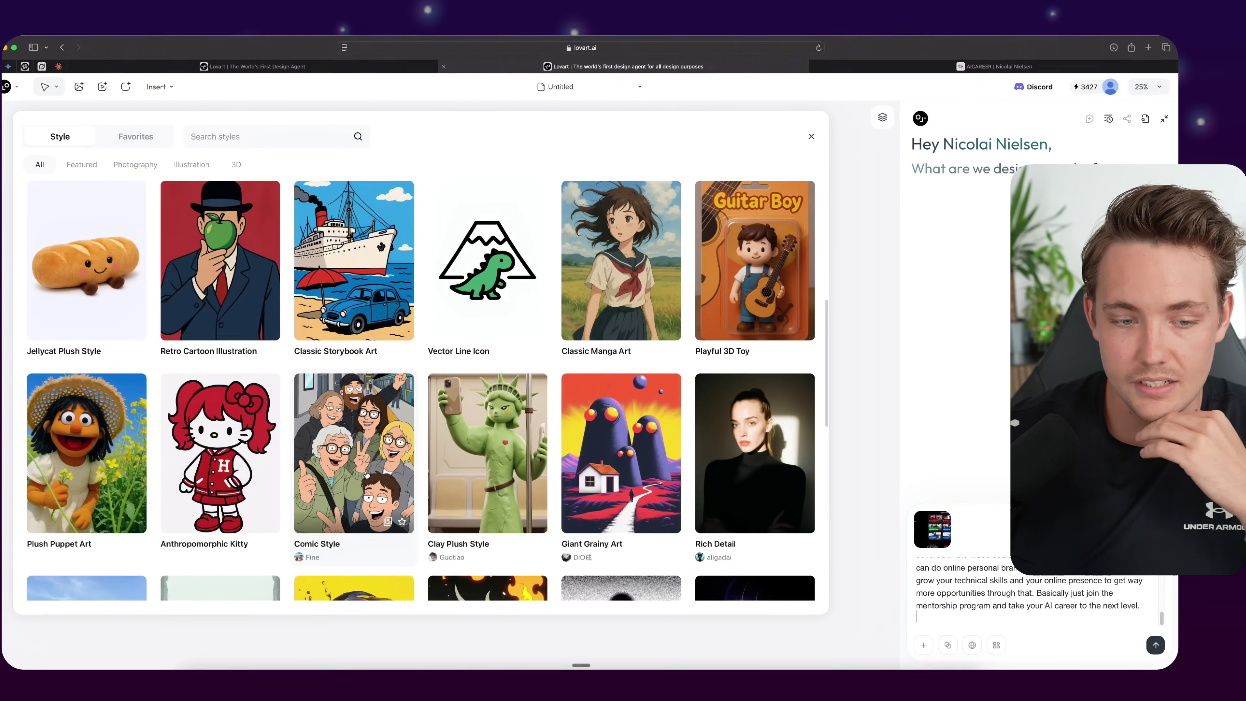
{"action": "left_click", "coordinate": [367, 475]}
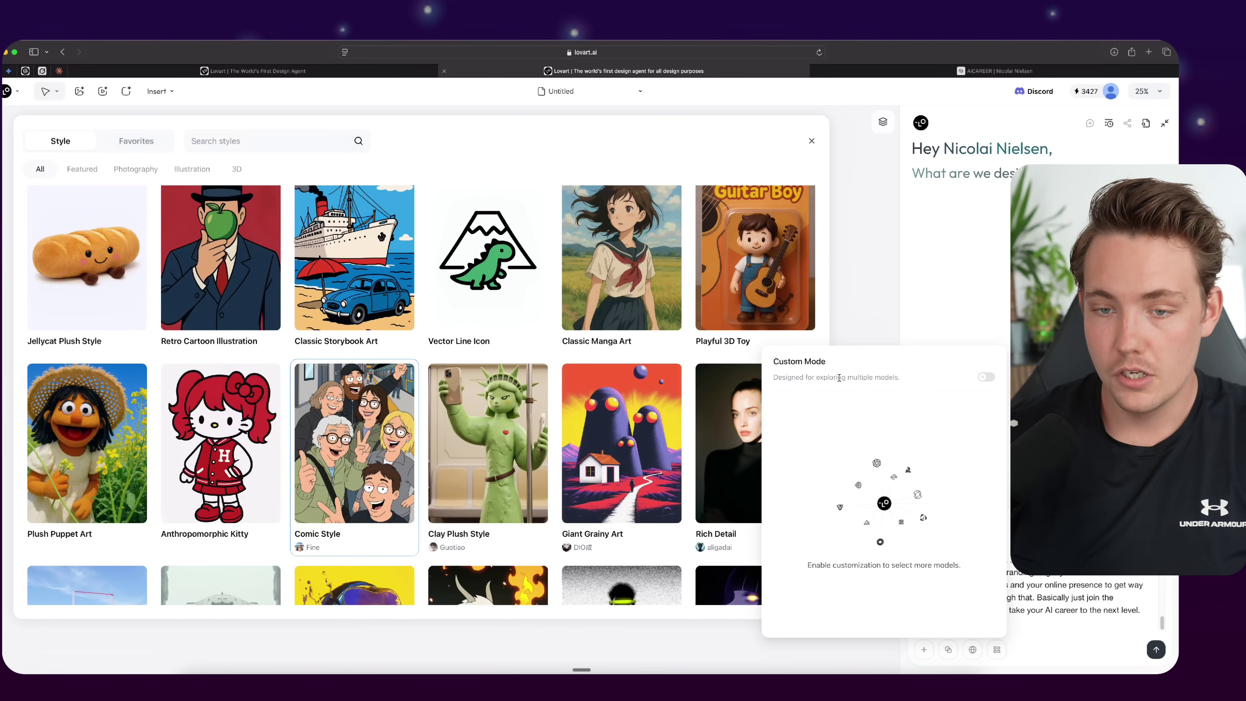
Browse the VIDEO, 3D and IMAGE model lists in Custom Mode, then close the popup.
{"action": "left_click", "coordinate": [983, 377]}
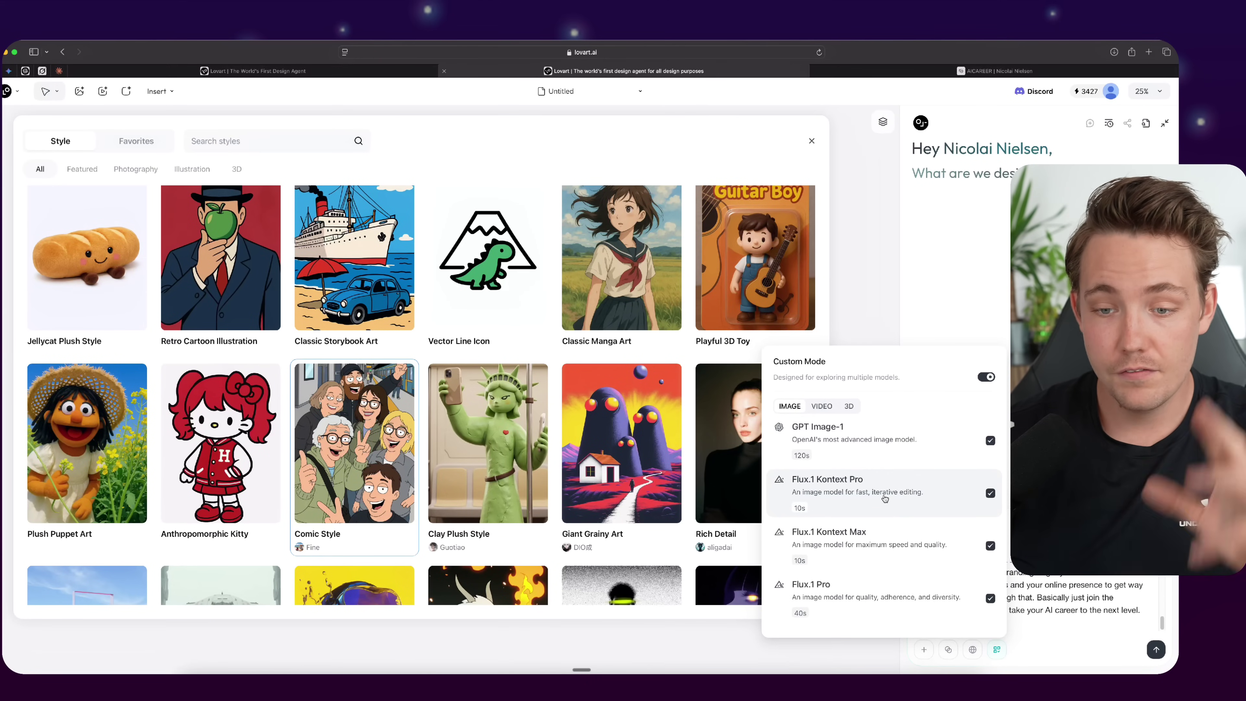
{"action": "scroll", "coordinate": [884, 498], "scroll_direction": "down", "scroll_amount": 5}
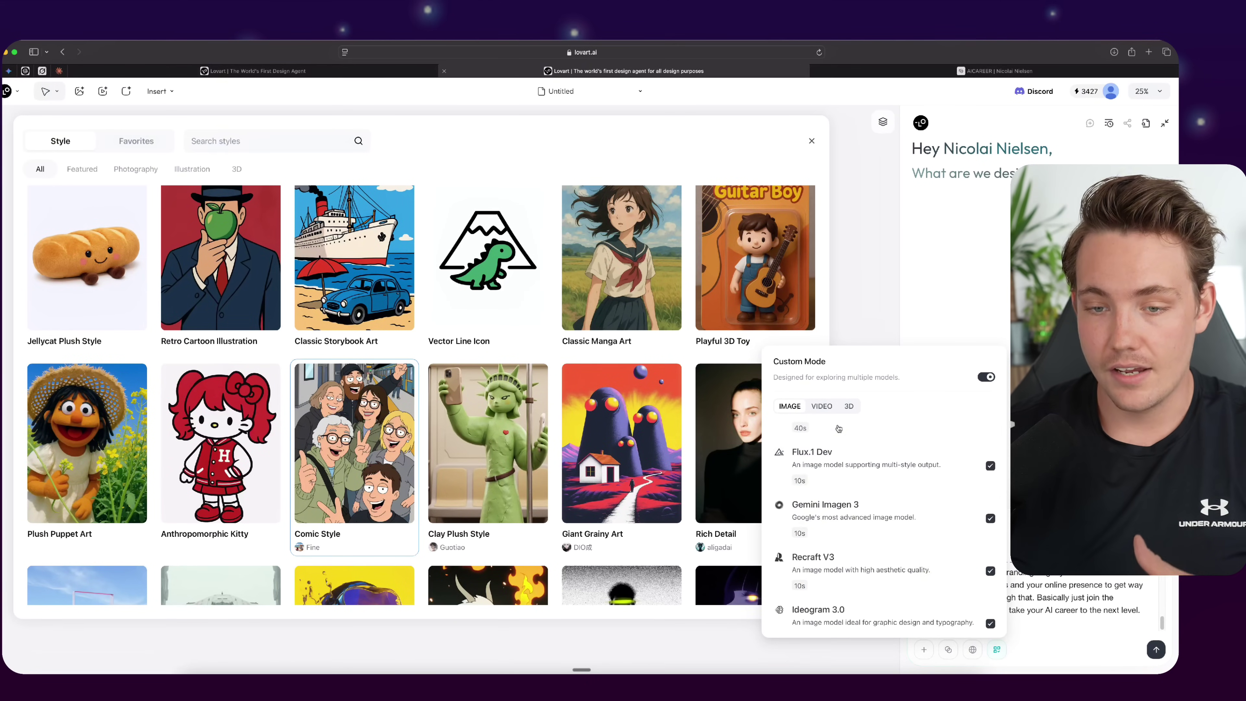
{"action": "left_click", "coordinate": [815, 407]}
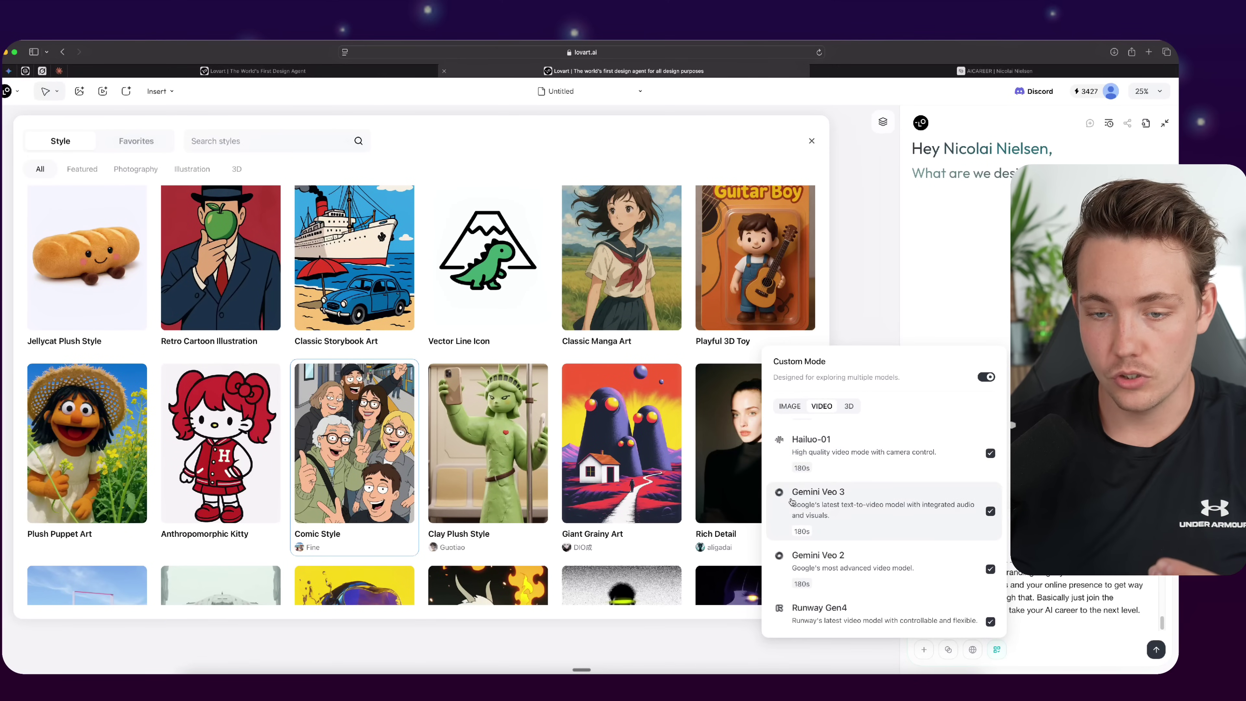
{"action": "scroll", "coordinate": [878, 507], "scroll_direction": "down", "scroll_amount": 1}
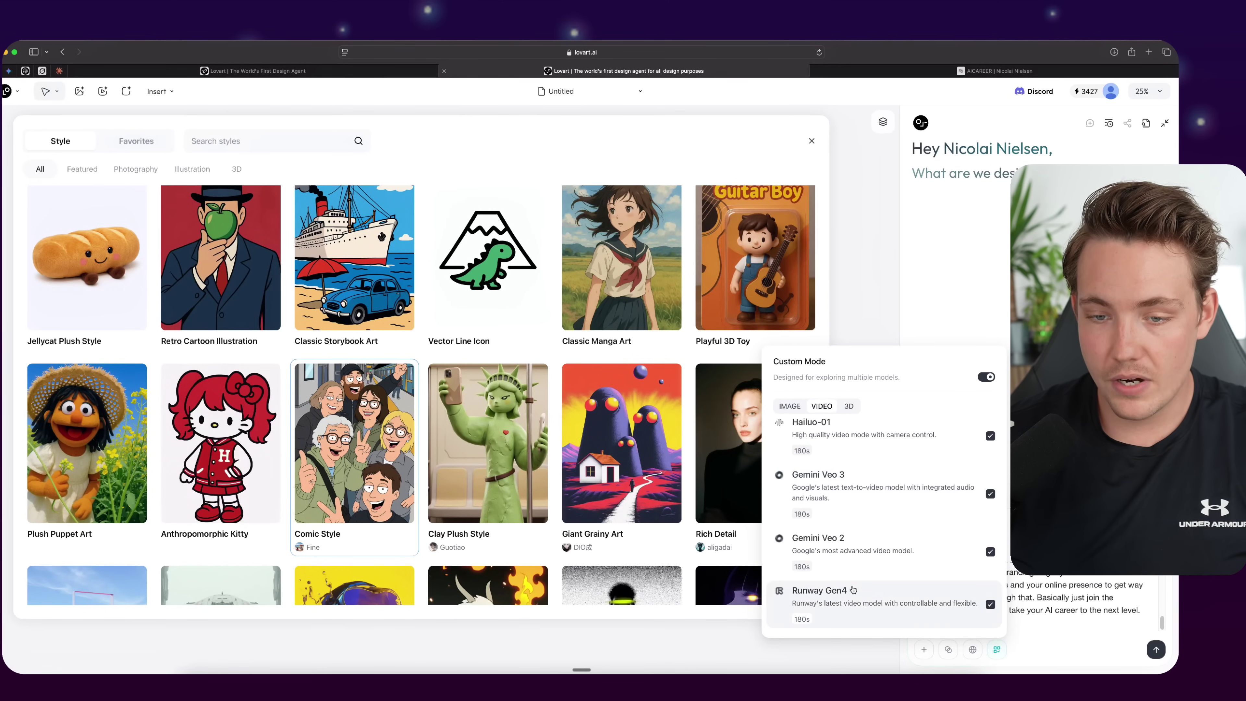
{"action": "scroll", "coordinate": [873, 540], "scroll_direction": "up", "scroll_amount": 3}
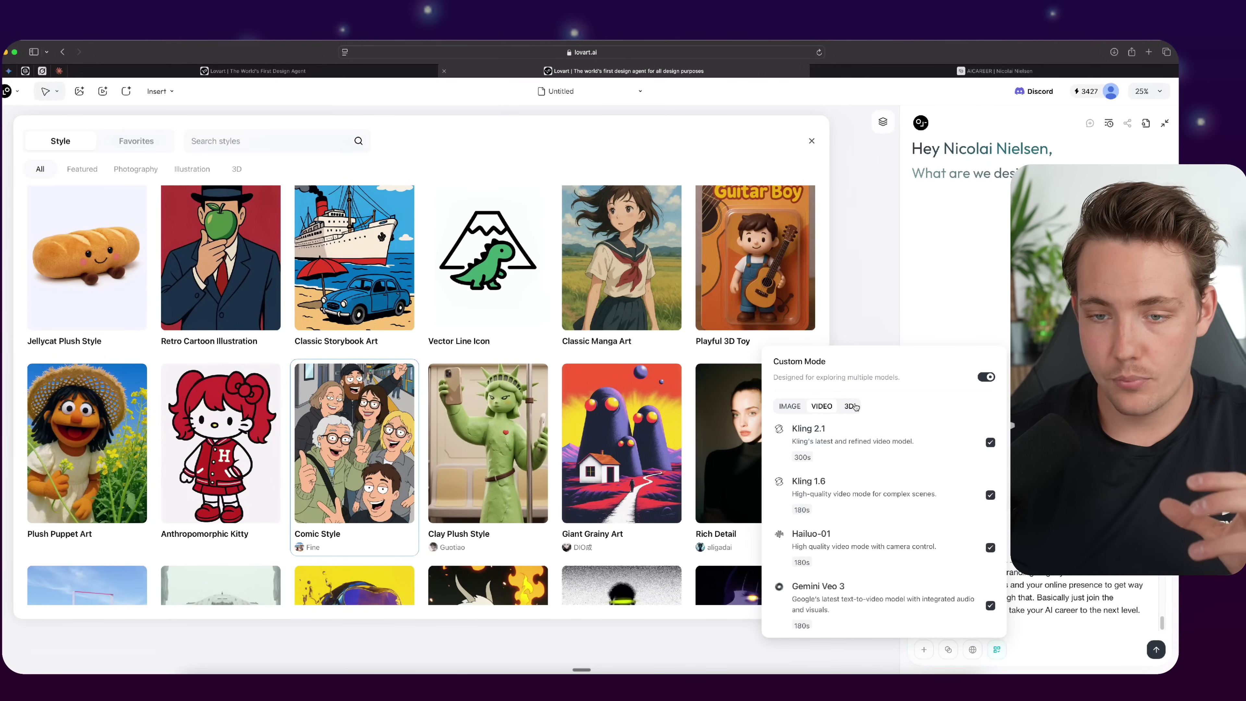
{"action": "left_click", "coordinate": [851, 406]}
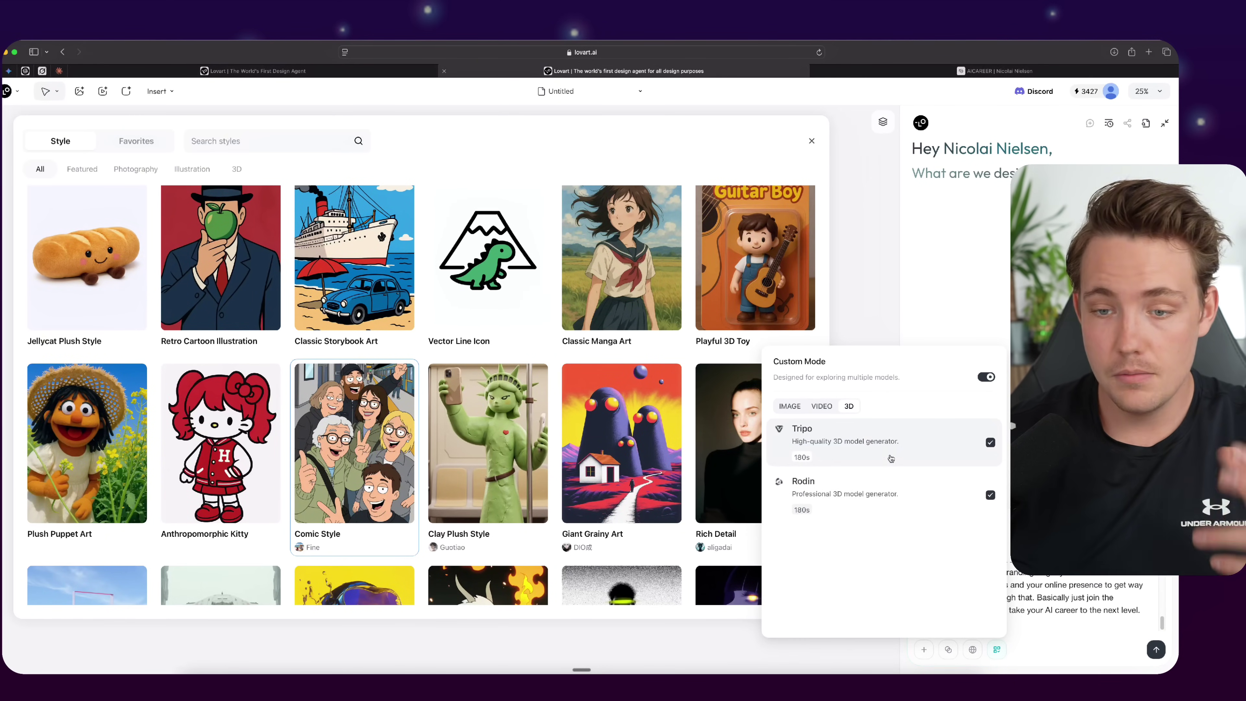
{"action": "left_click", "coordinate": [790, 406]}
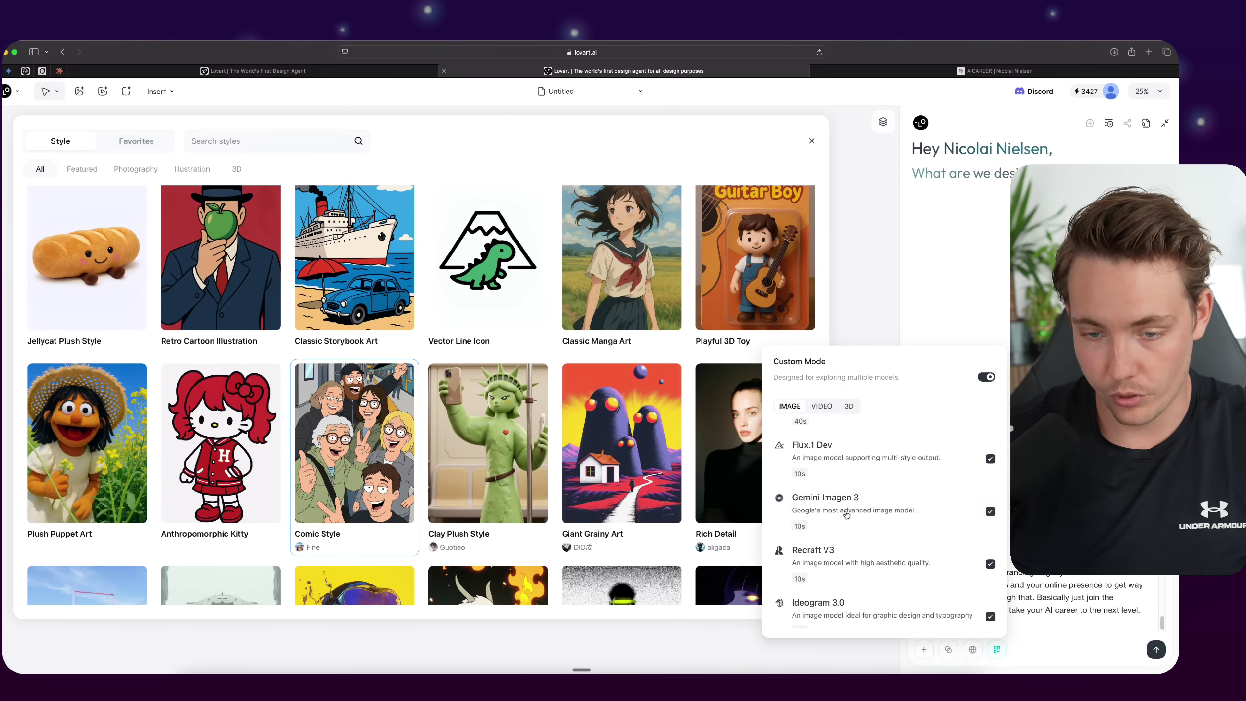
{"action": "scroll", "coordinate": [849, 516], "scroll_direction": "up", "scroll_amount": 4}
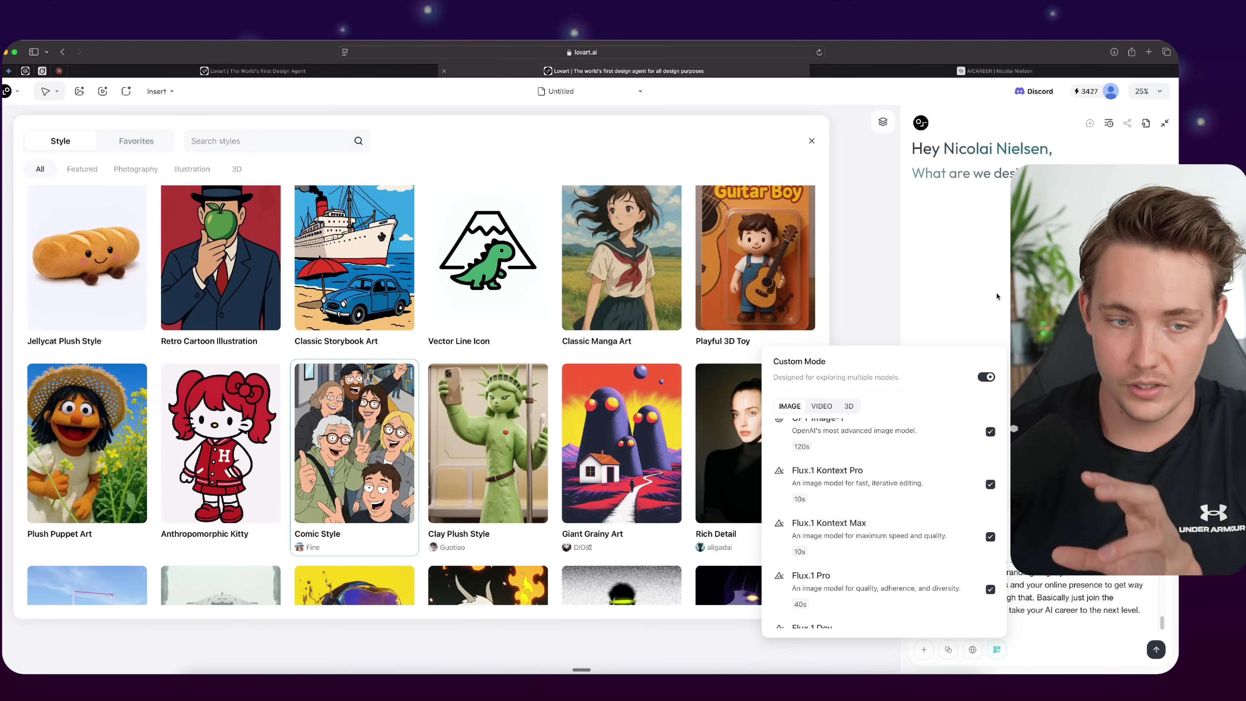
{"action": "key", "text": "Escape"}
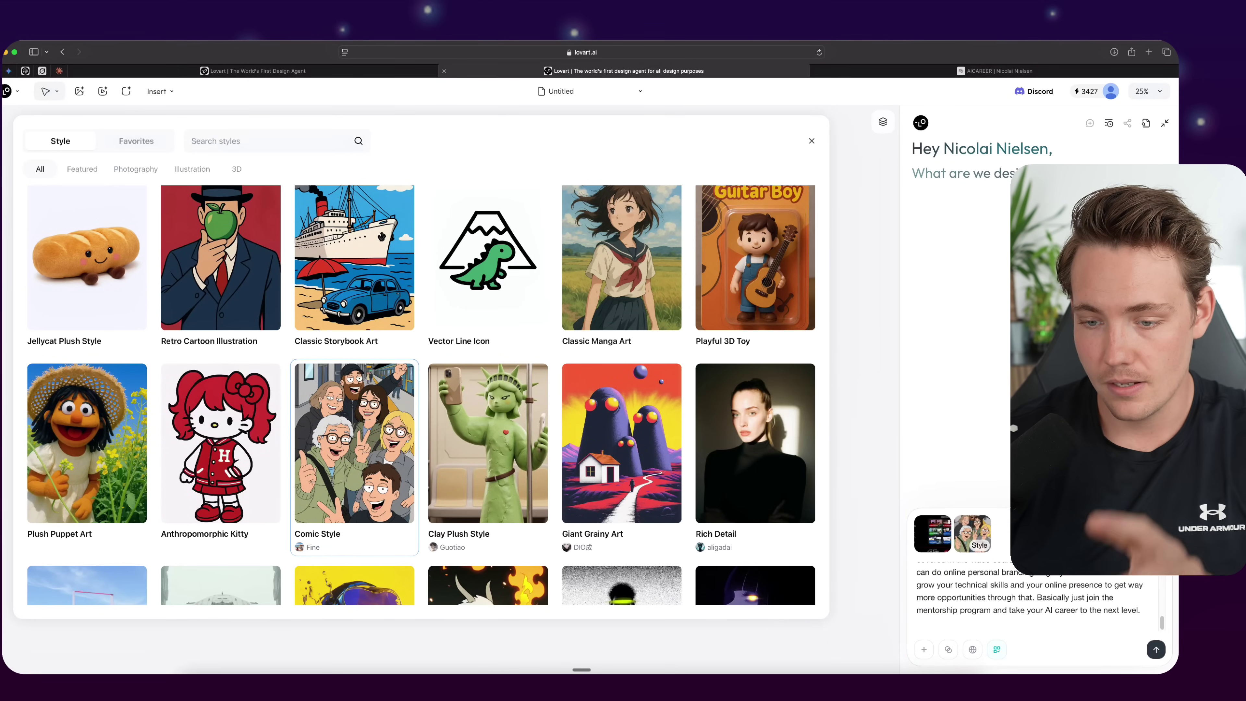
Send the AI career program request and scroll up through the Image Analyzer reply.
{"action": "key", "text": "Return"}
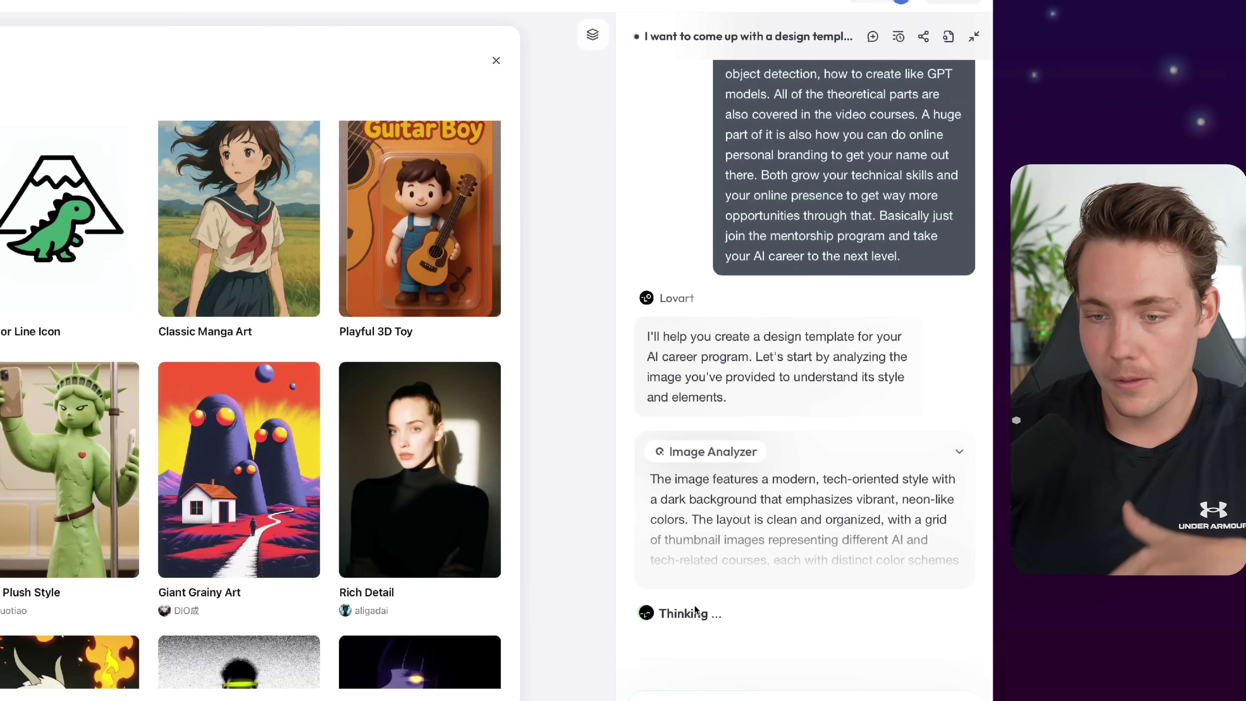
{"action": "scroll", "coordinate": [662, 574], "scroll_direction": "up", "scroll_amount": 2}
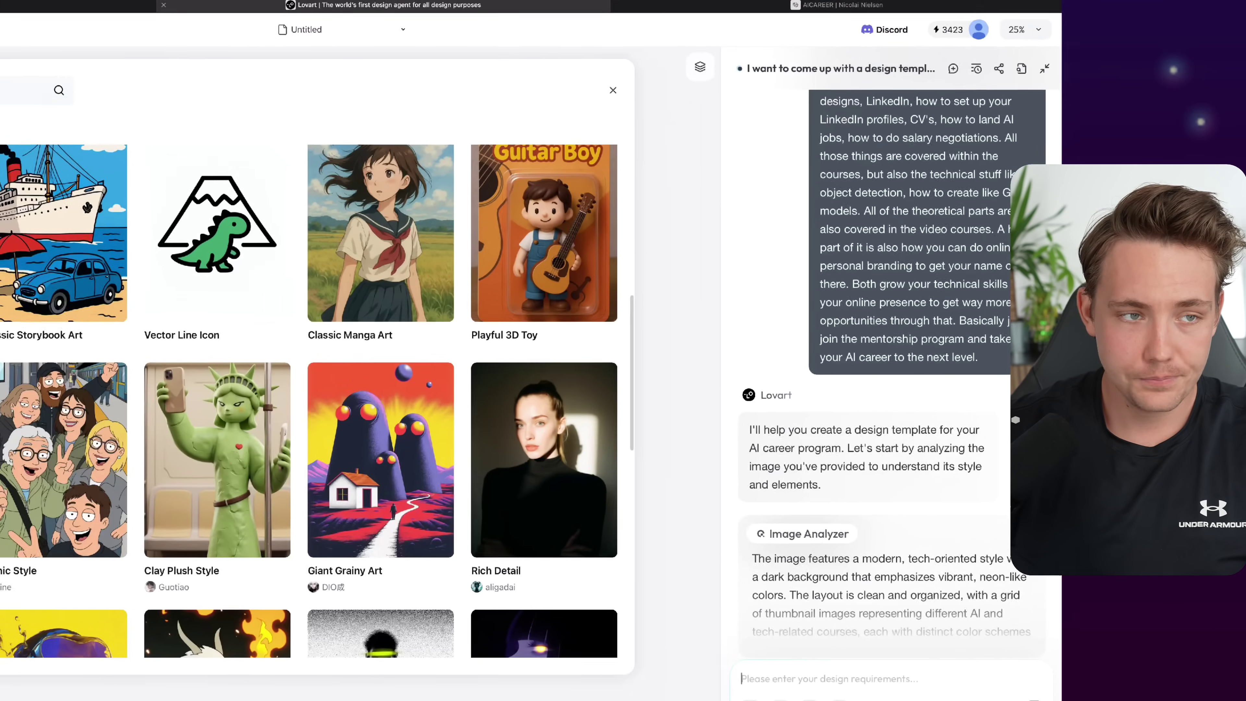
Go back to the Lovart home page and open the Consulting business project.
{"action": "left_click", "coordinate": [7, 91]}
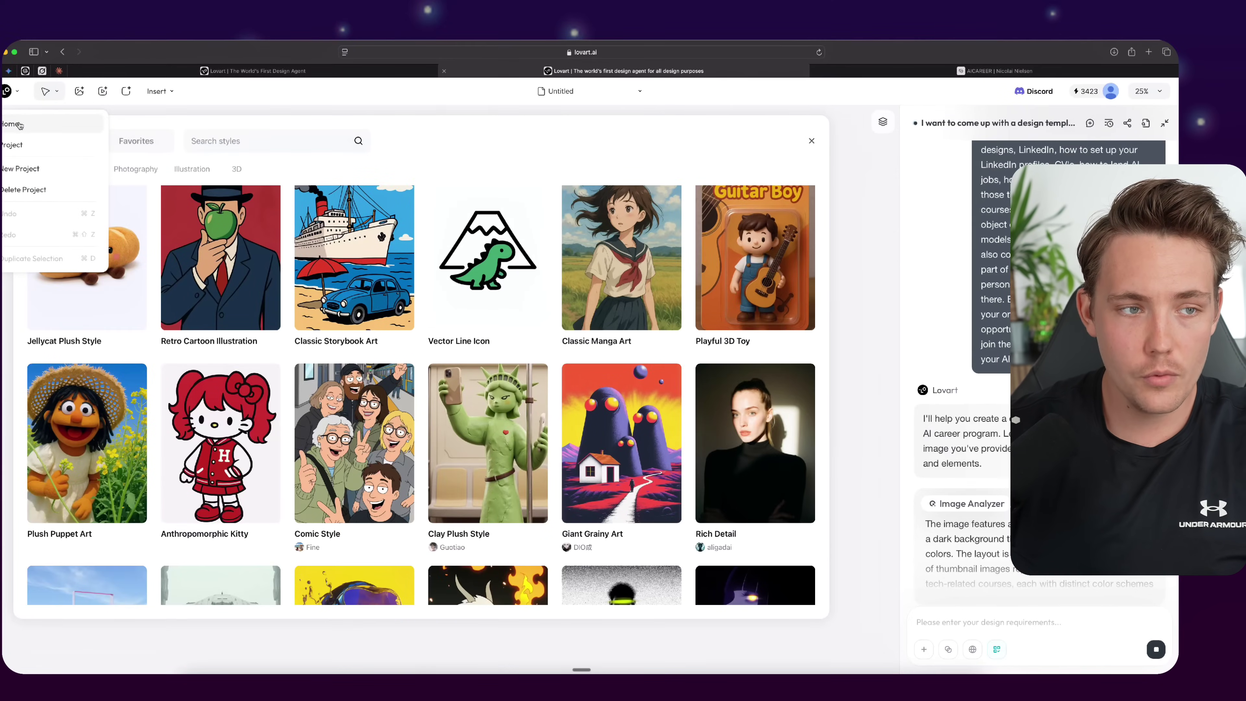
{"action": "left_click", "coordinate": [20, 124]}
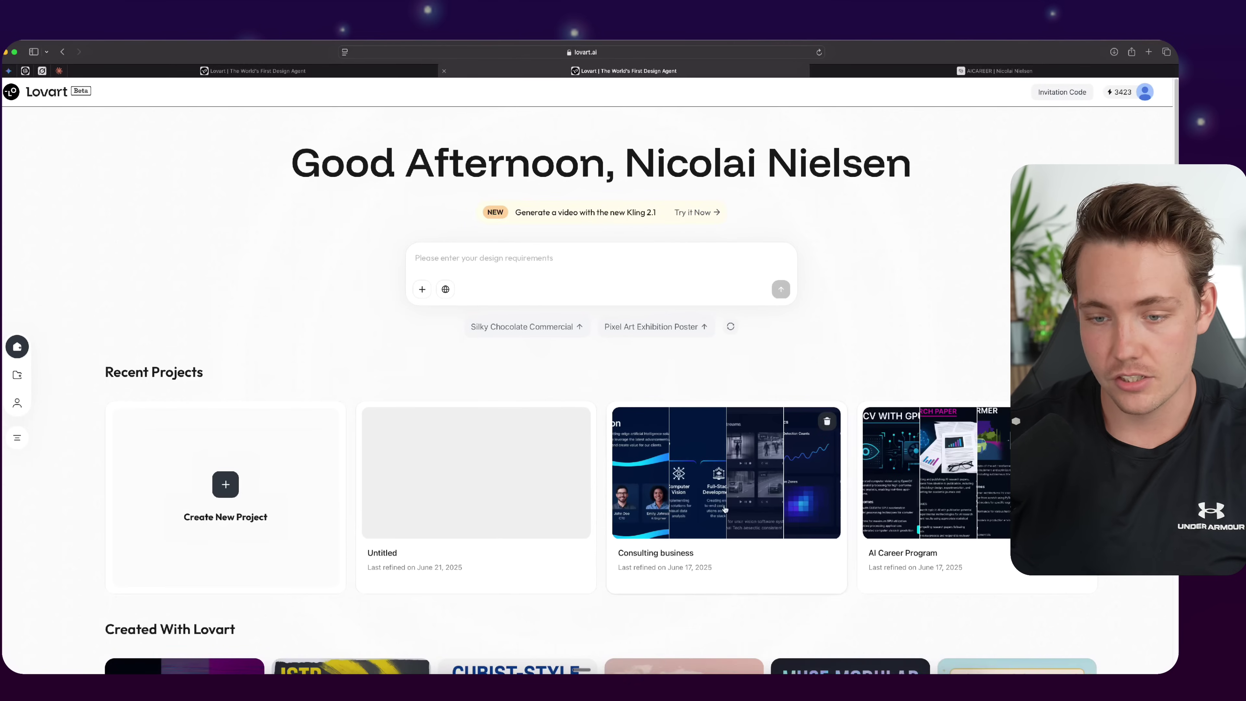
{"action": "scroll", "coordinate": [693, 441], "scroll_direction": "down", "scroll_amount": 3}
{"action": "left_click", "coordinate": [731, 428]}
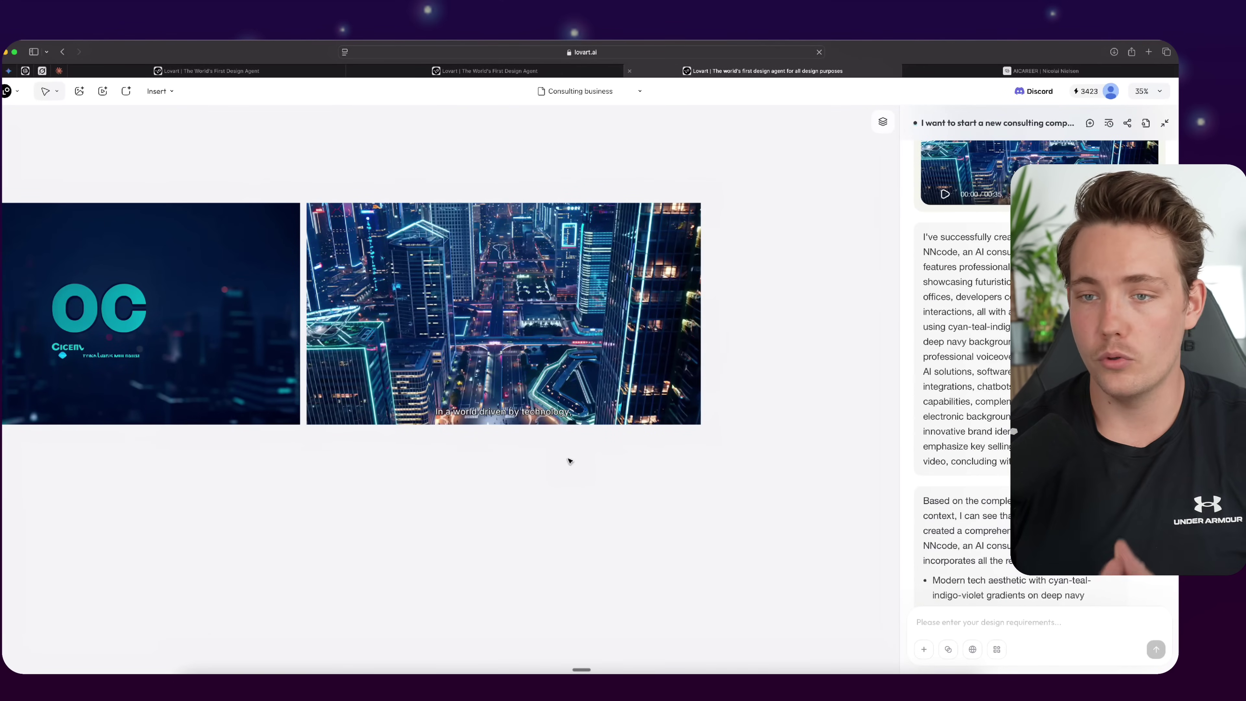
Scroll around the canvas to view the NNcode logos, branded mockups and video frames.
{"action": "scroll", "coordinate": [570, 460], "scroll_direction": "down", "scroll_amount": 4}
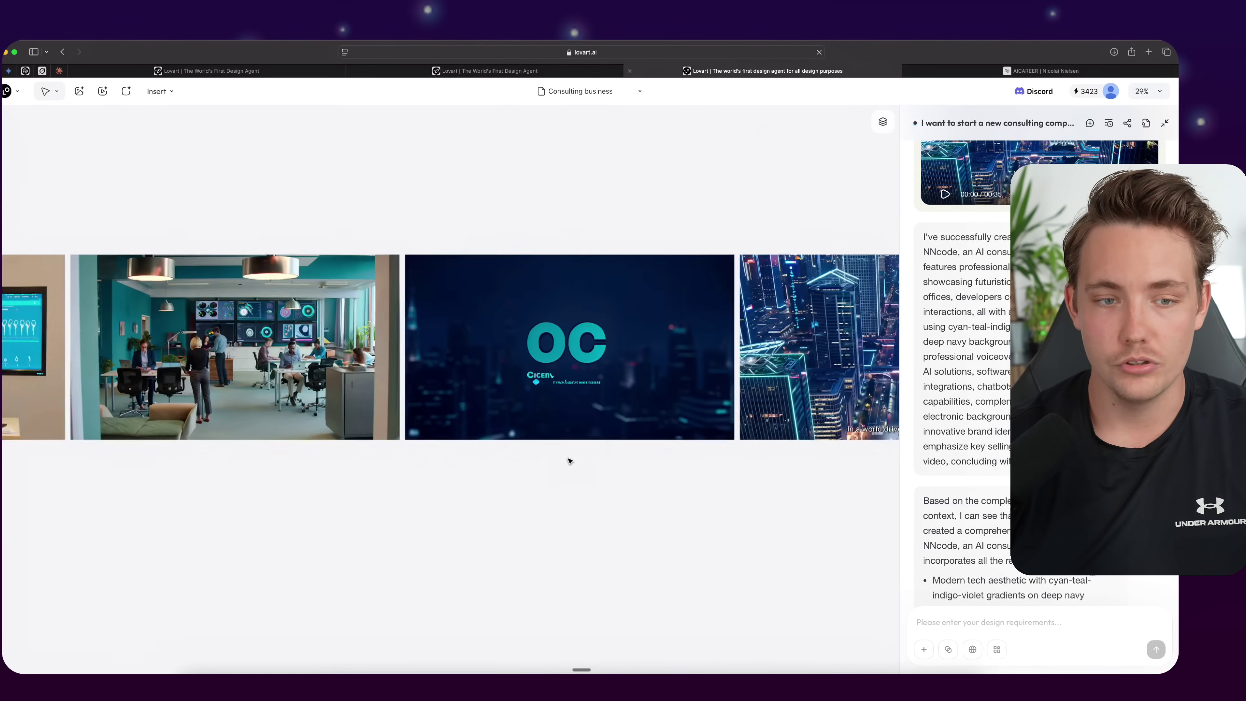
{"action": "scroll", "coordinate": [570, 460], "scroll_direction": "down", "scroll_amount": 2}
{"action": "scroll", "coordinate": [216, 392], "scroll_direction": "up", "scroll_amount": 5}
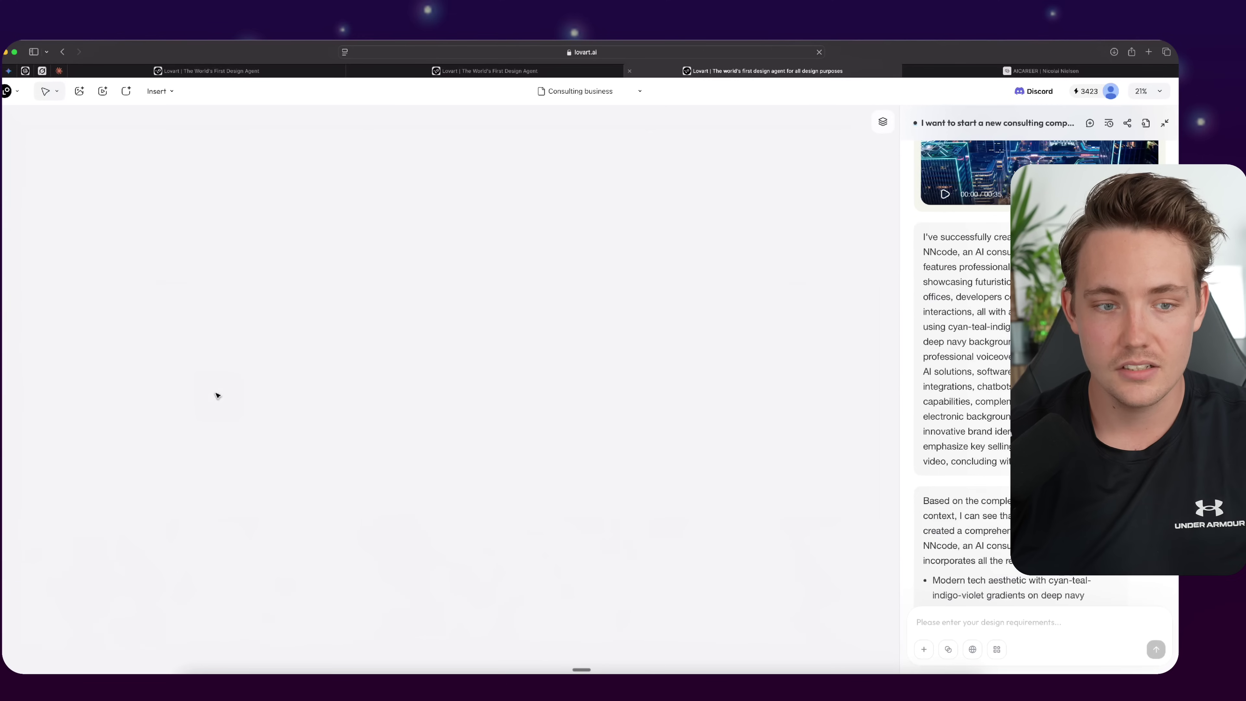
{"action": "scroll", "coordinate": [217, 395], "scroll_direction": "right", "scroll_amount": 5}
{"action": "scroll", "coordinate": [217, 395], "scroll_direction": "up", "scroll_amount": 3}
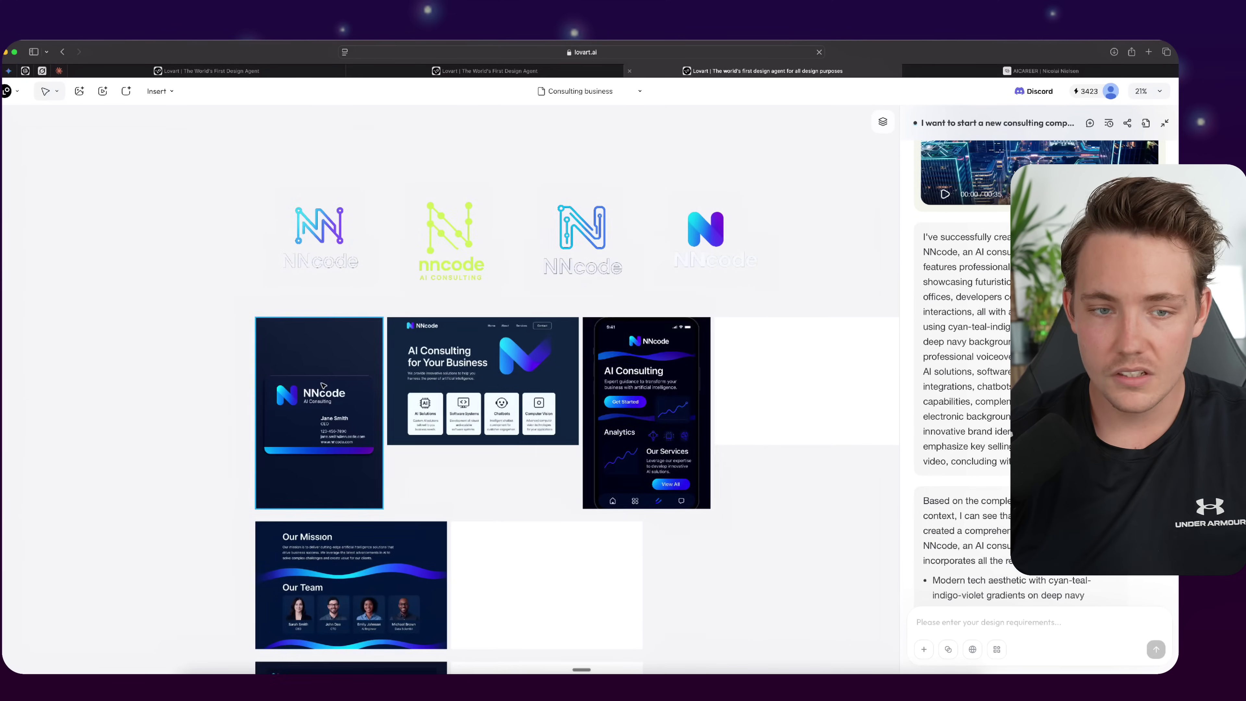
{"action": "scroll", "coordinate": [499, 413], "scroll_direction": "up", "scroll_amount": 3}
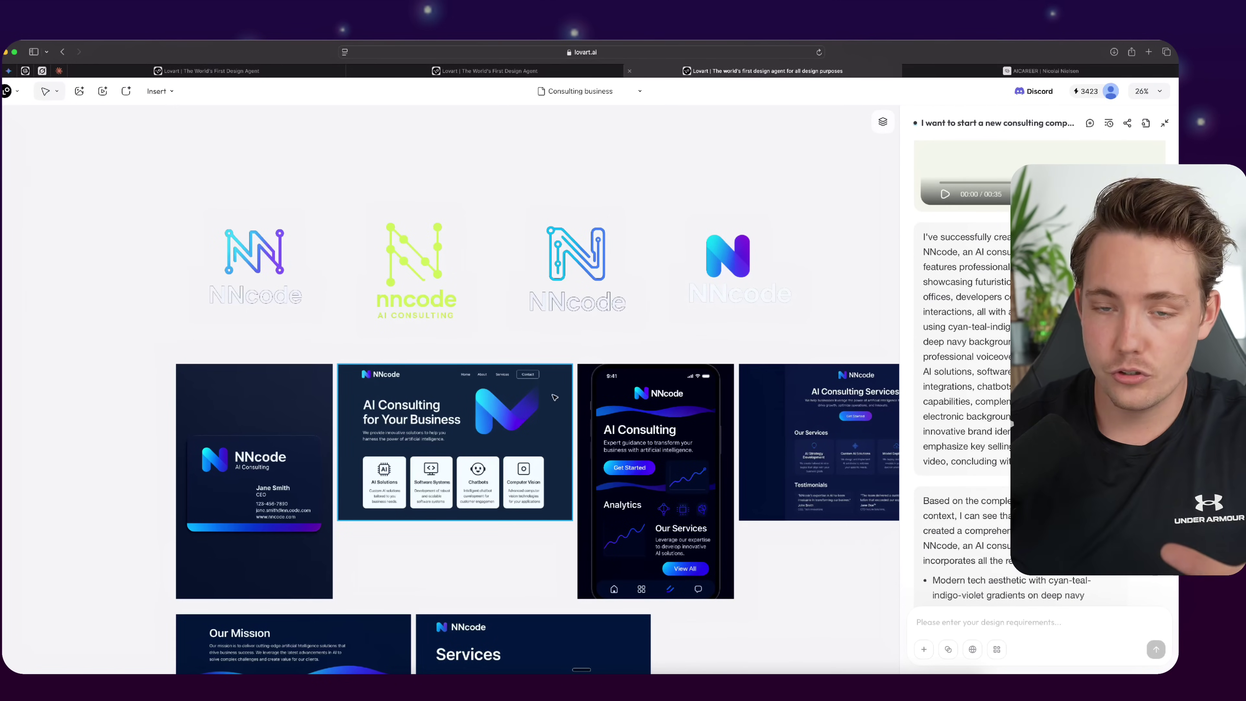
{"action": "scroll", "coordinate": [556, 402], "scroll_direction": "down", "scroll_amount": 10}
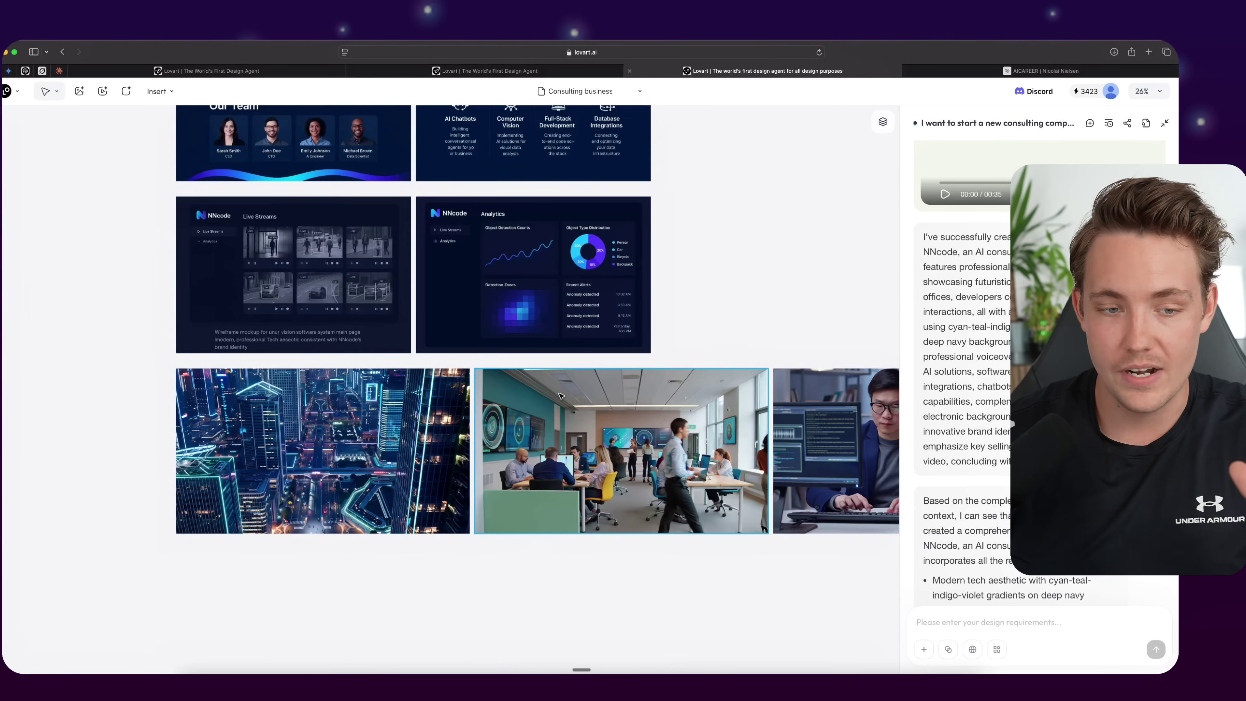
{"action": "scroll", "coordinate": [561, 402], "scroll_direction": "up", "scroll_amount": 2}
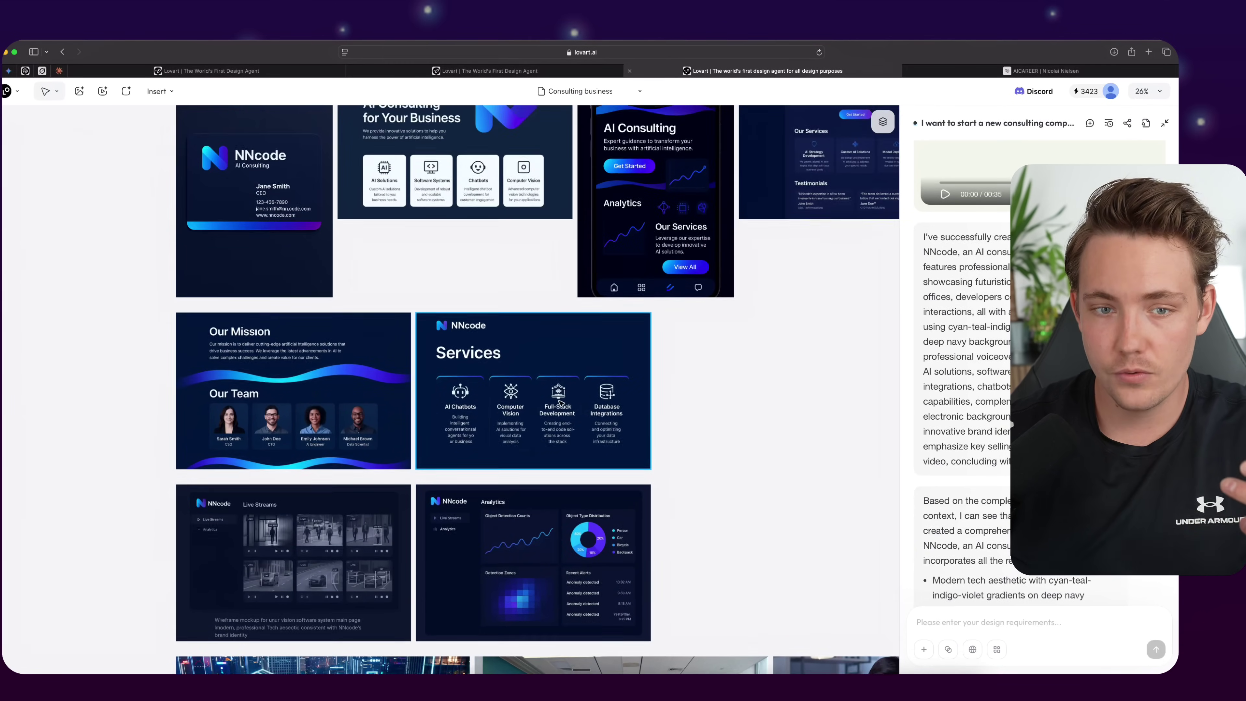
{"action": "scroll", "coordinate": [560, 403], "scroll_direction": "up", "scroll_amount": 8}
{"action": "scroll", "coordinate": [1030, 383], "scroll_direction": "up", "scroll_amount": 5}
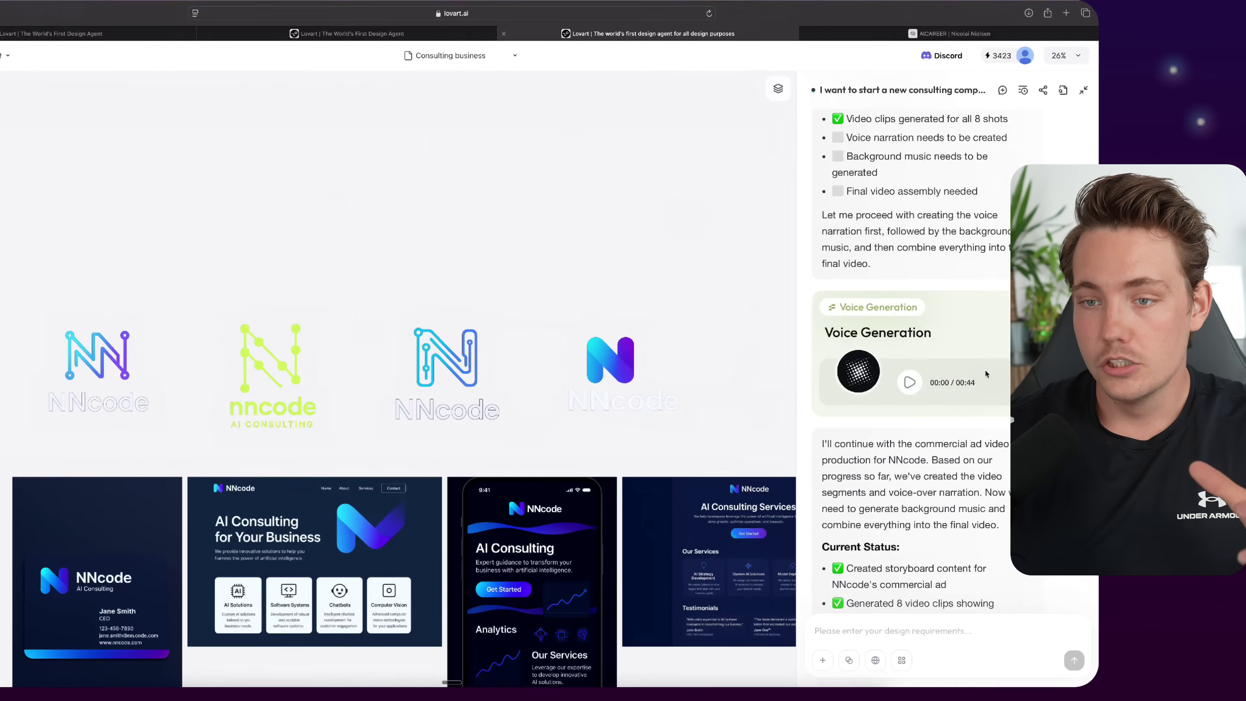
{"action": "scroll", "coordinate": [986, 374], "scroll_direction": "up", "scroll_amount": 15}
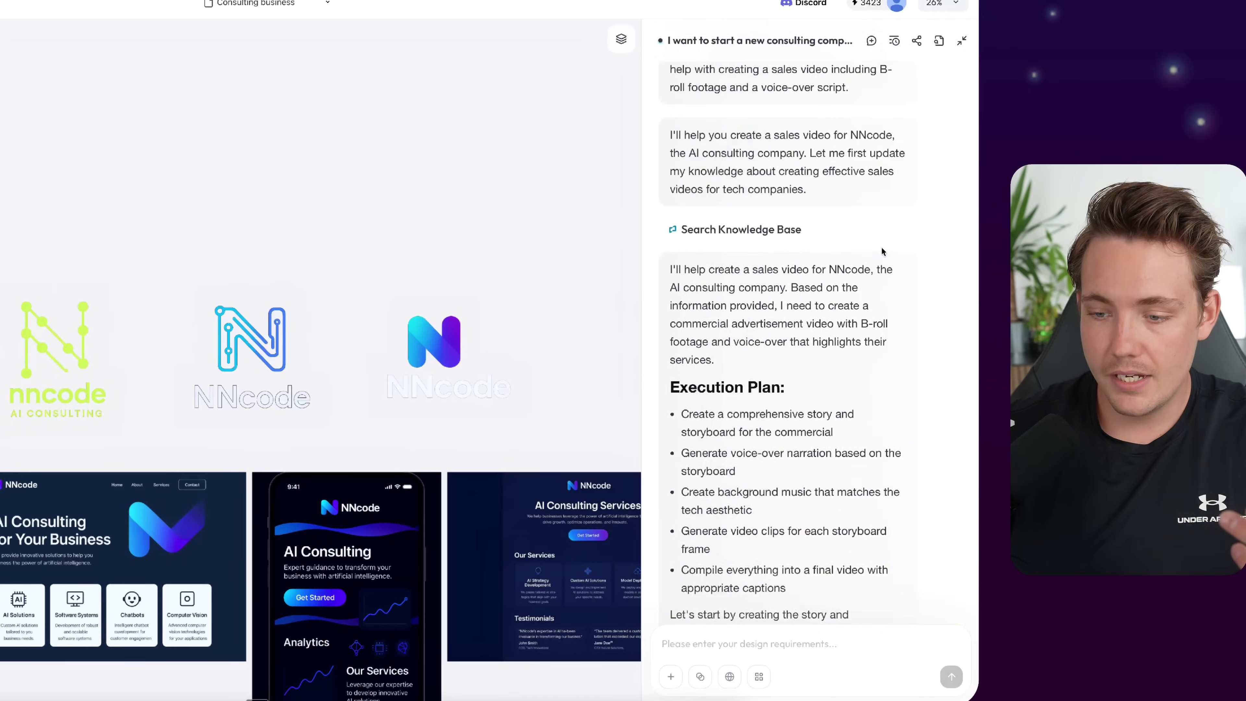
{"action": "scroll", "coordinate": [882, 251], "scroll_direction": "up", "scroll_amount": 20}
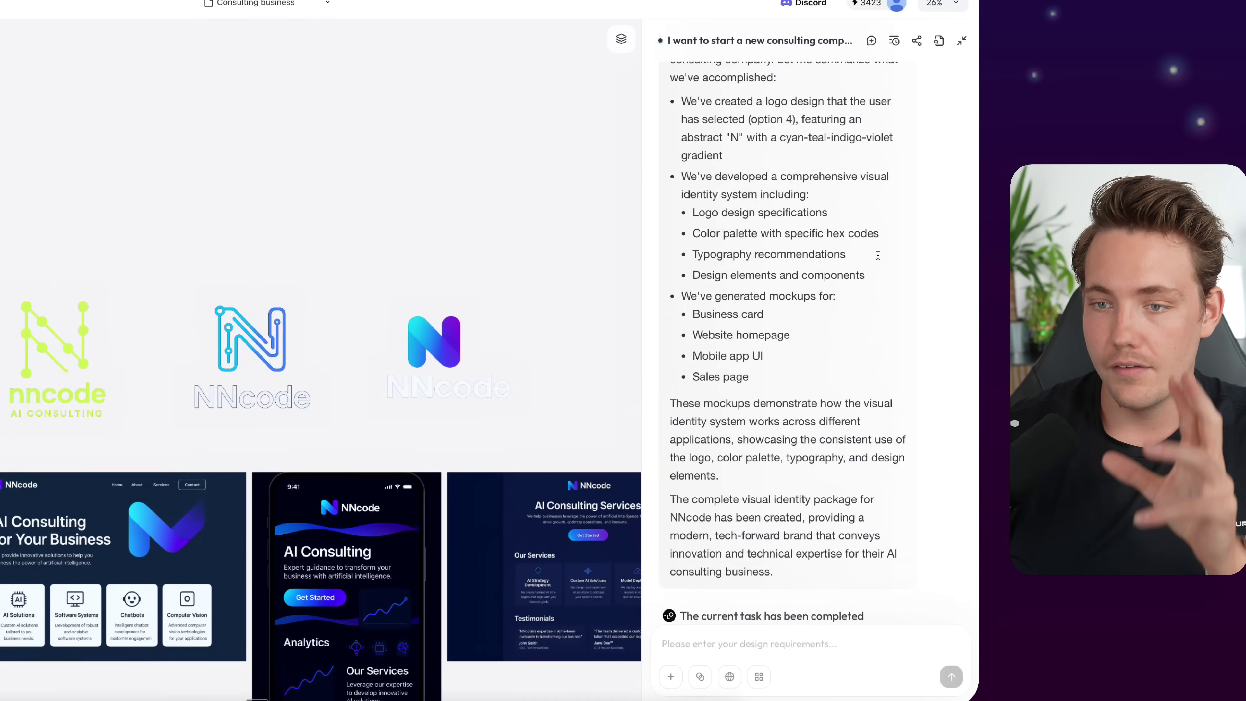
{"action": "scroll", "coordinate": [878, 254], "scroll_direction": "up", "scroll_amount": 20}
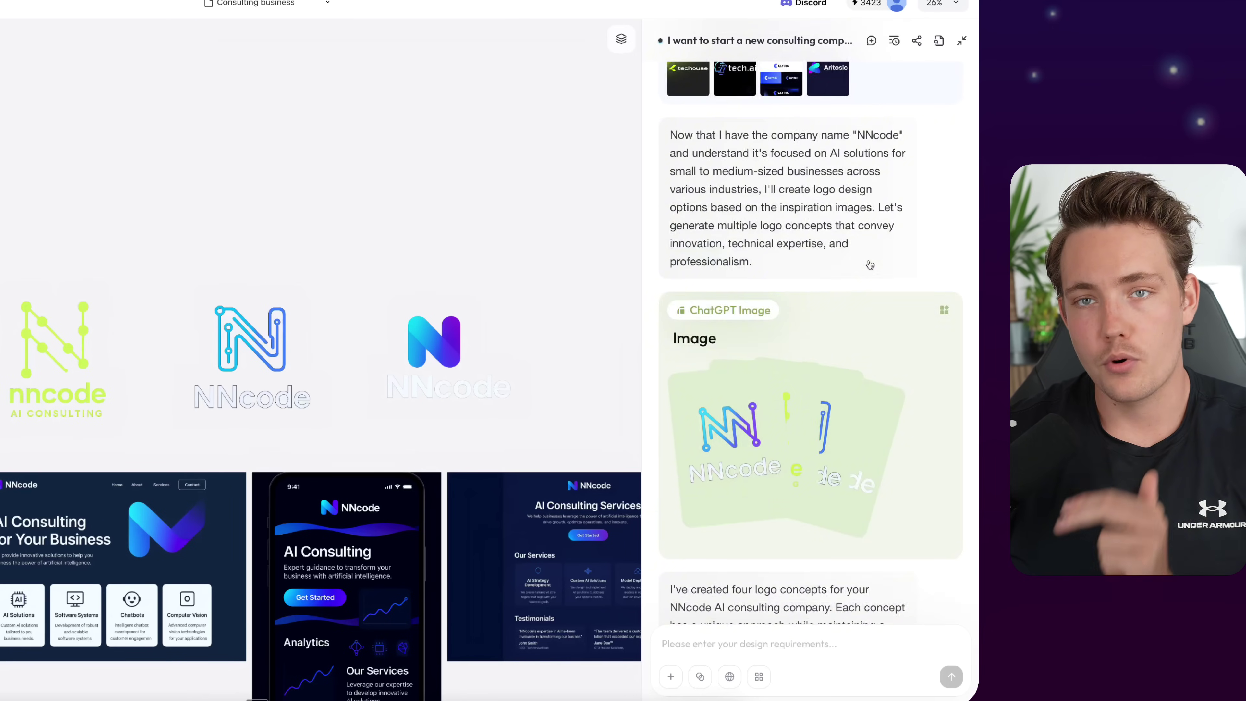
{"action": "scroll", "coordinate": [870, 265], "scroll_direction": "up", "scroll_amount": 15}
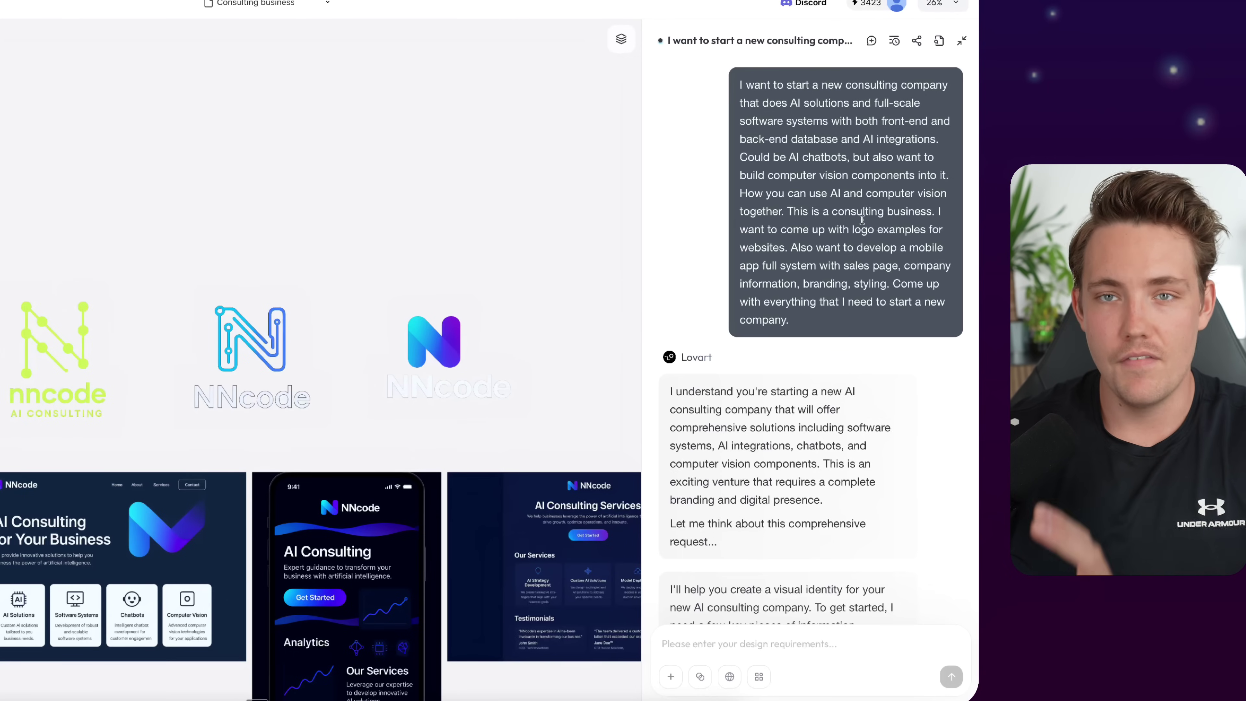
{"action": "scroll", "coordinate": [834, 273], "scroll_direction": "down", "scroll_amount": 4}
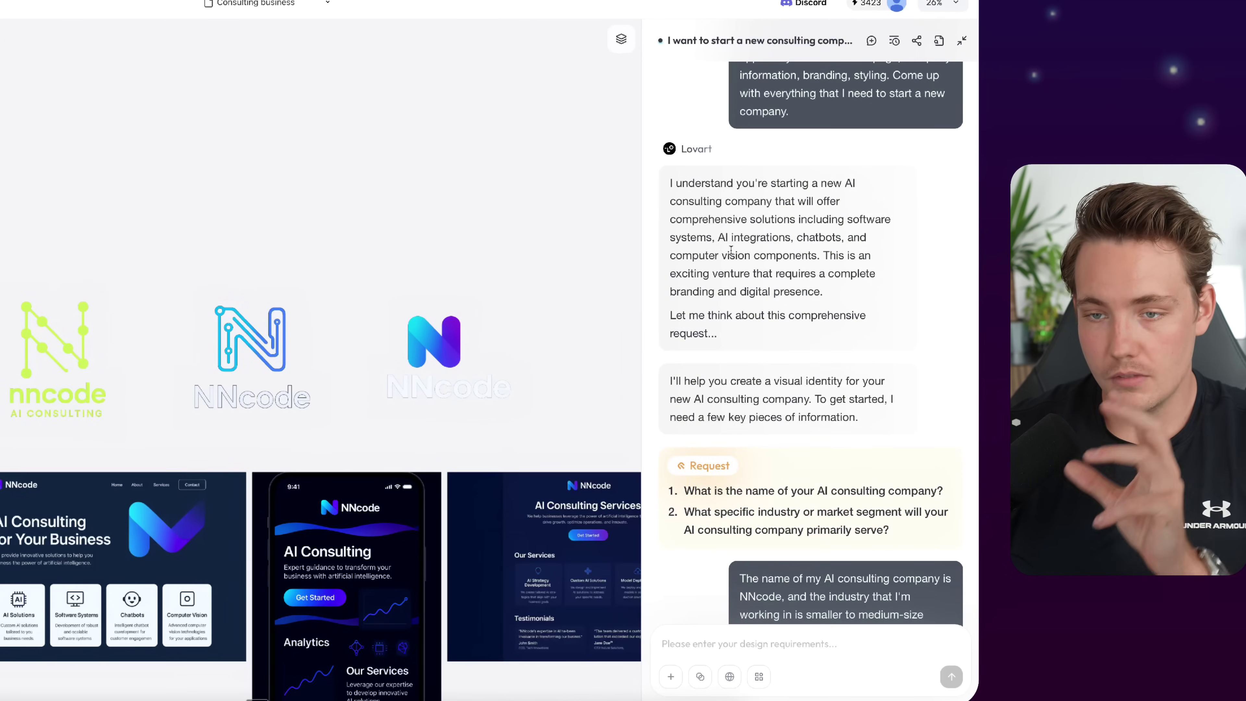
{"action": "scroll", "coordinate": [758, 272], "scroll_direction": "down", "scroll_amount": 2}
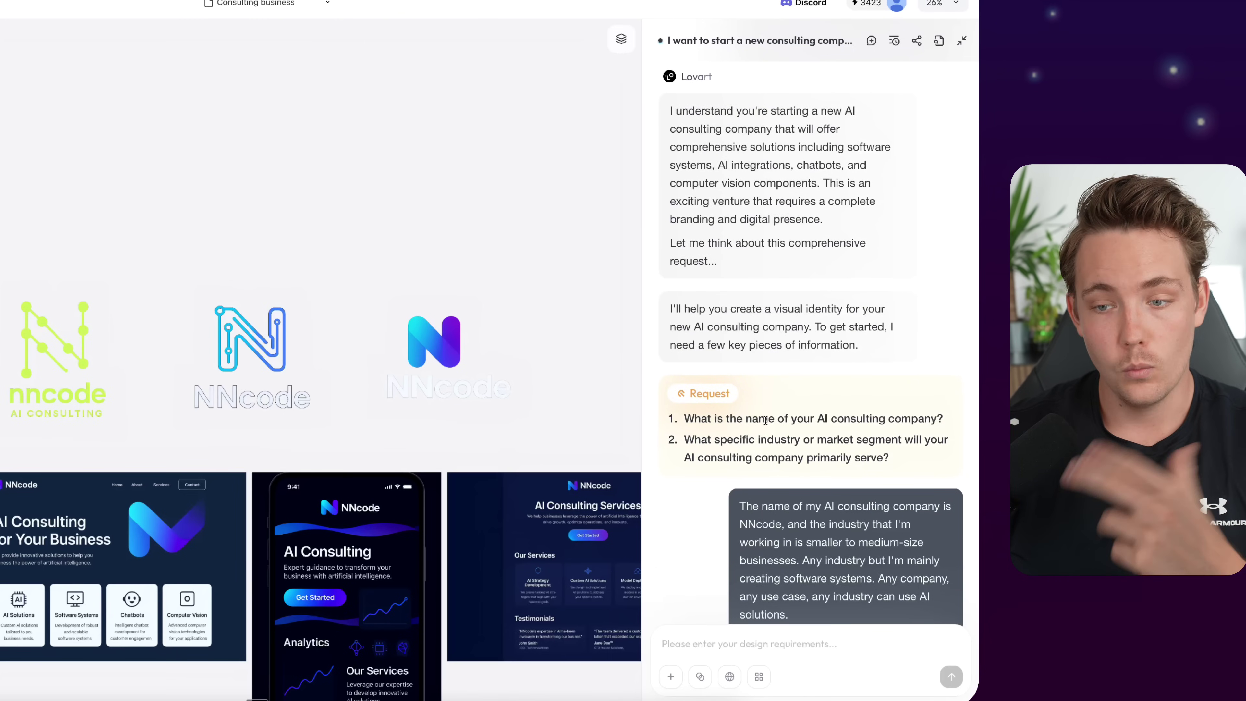
{"action": "scroll", "coordinate": [829, 416], "scroll_direction": "down", "scroll_amount": 1}
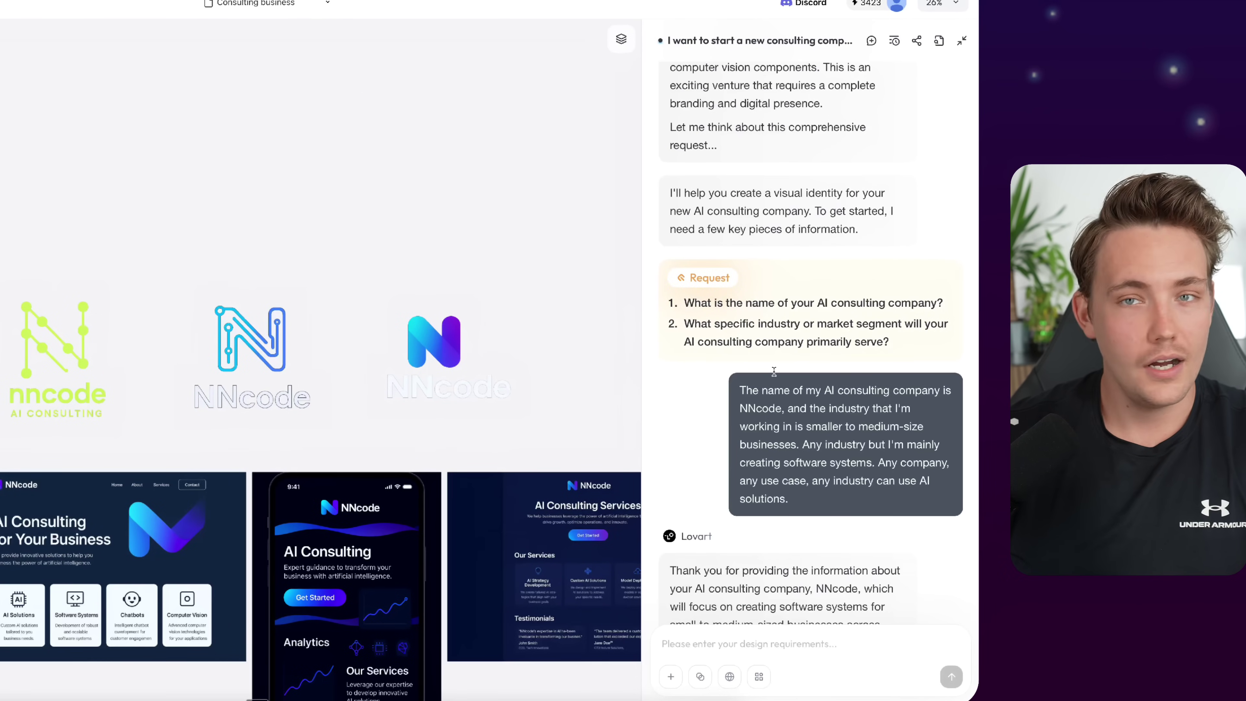
{"action": "scroll", "coordinate": [849, 417], "scroll_direction": "down", "scroll_amount": 2}
{"action": "scroll", "coordinate": [389, 361], "scroll_direction": "down", "scroll_amount": 2}
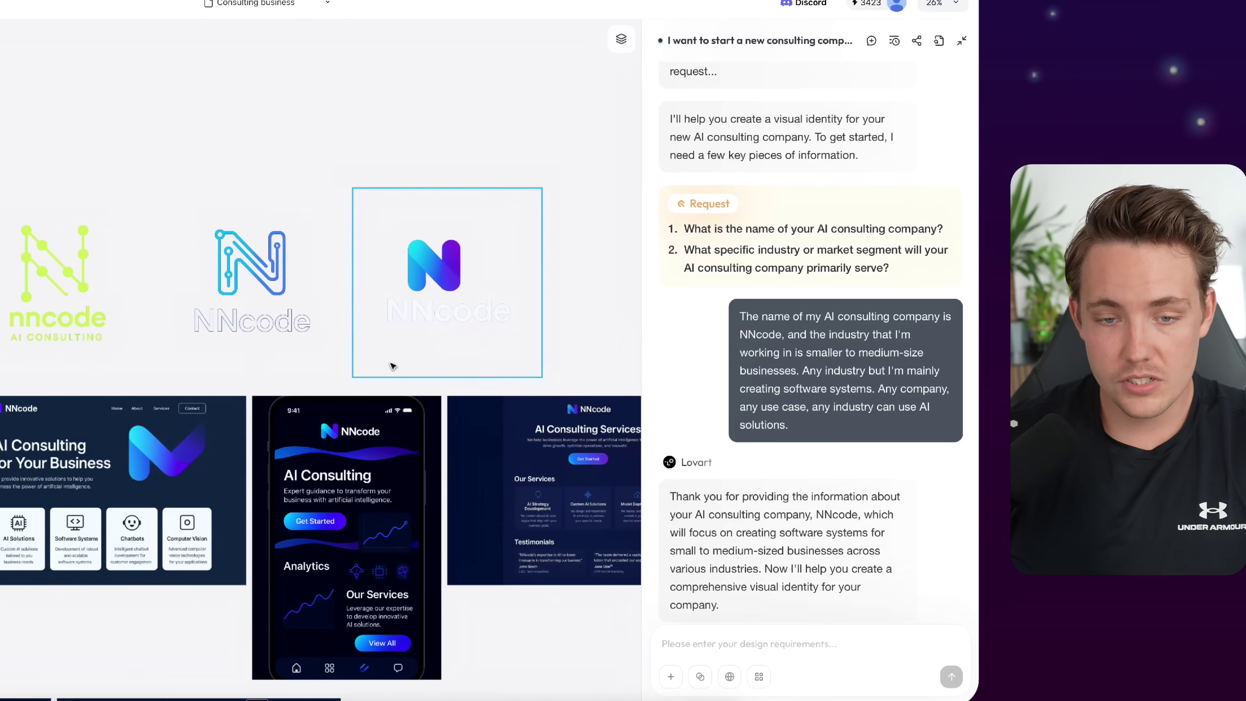
{"action": "scroll", "coordinate": [847, 429], "scroll_direction": "down", "scroll_amount": 3}
{"action": "scroll", "coordinate": [847, 430], "scroll_direction": "down", "scroll_amount": 4}
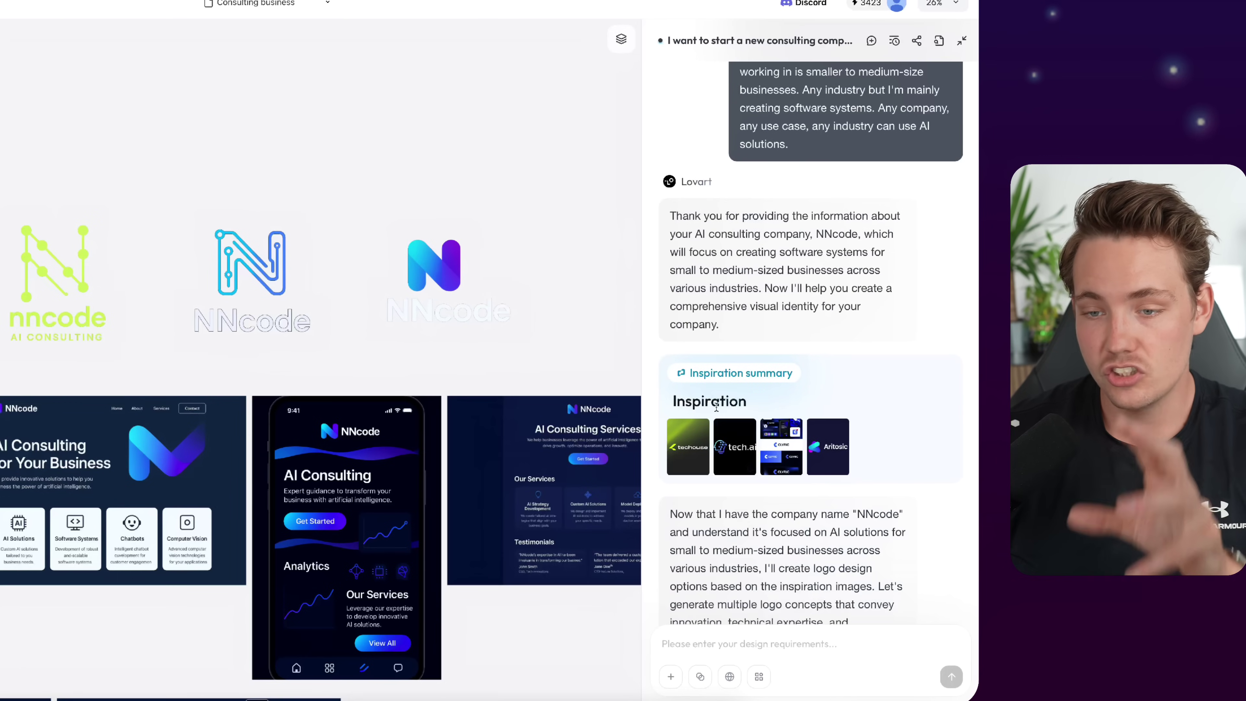
{"action": "scroll", "coordinate": [773, 427], "scroll_direction": "down", "scroll_amount": 8}
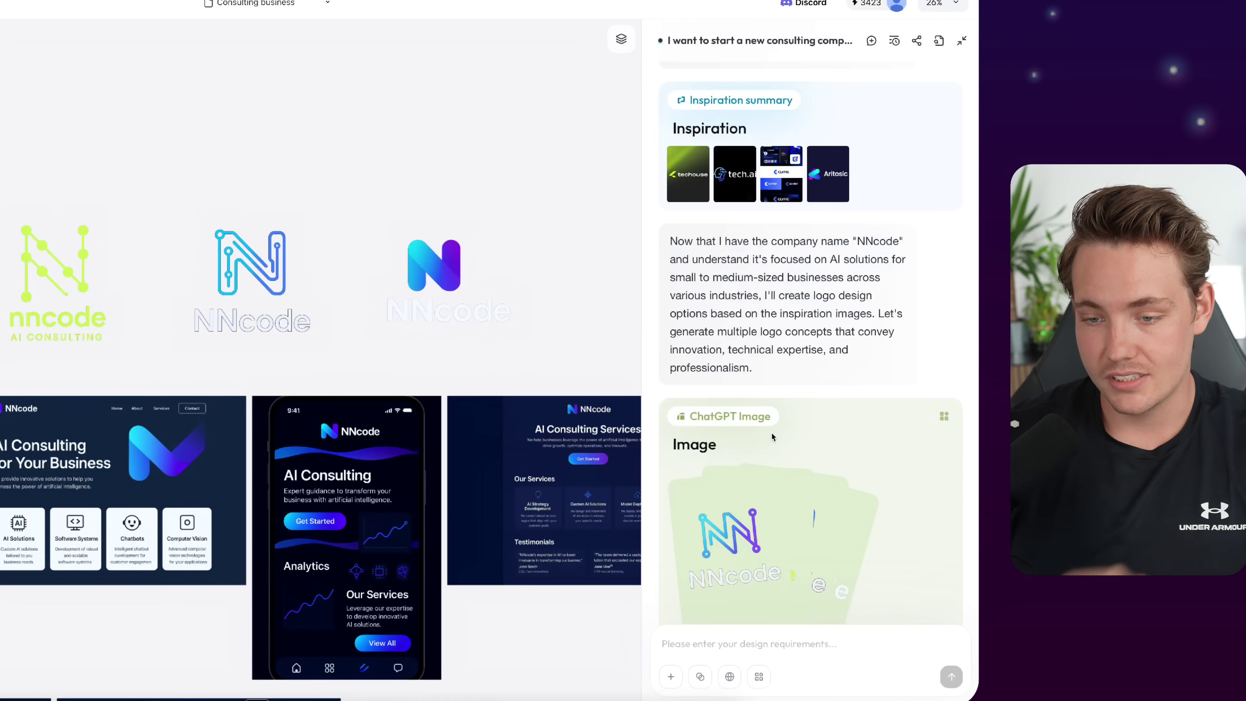
Scroll over the four NNcode logo concepts, then down the chat to the branding kit reply.
{"action": "scroll", "coordinate": [804, 494], "scroll_direction": "up", "scroll_amount": 2}
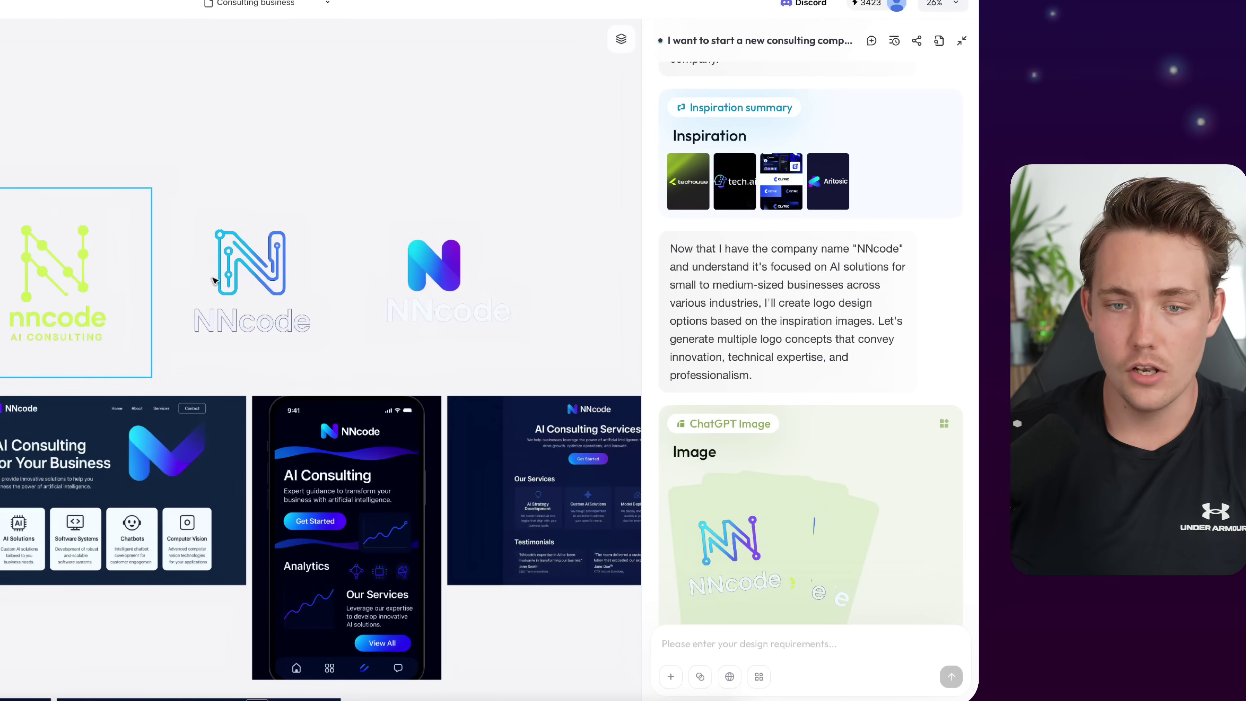
{"action": "scroll", "coordinate": [327, 301], "scroll_direction": "up", "scroll_amount": 1}
{"action": "scroll", "coordinate": [378, 332], "scroll_direction": "right", "scroll_amount": 2}
{"action": "scroll", "coordinate": [381, 332], "scroll_direction": "up", "scroll_amount": 1}
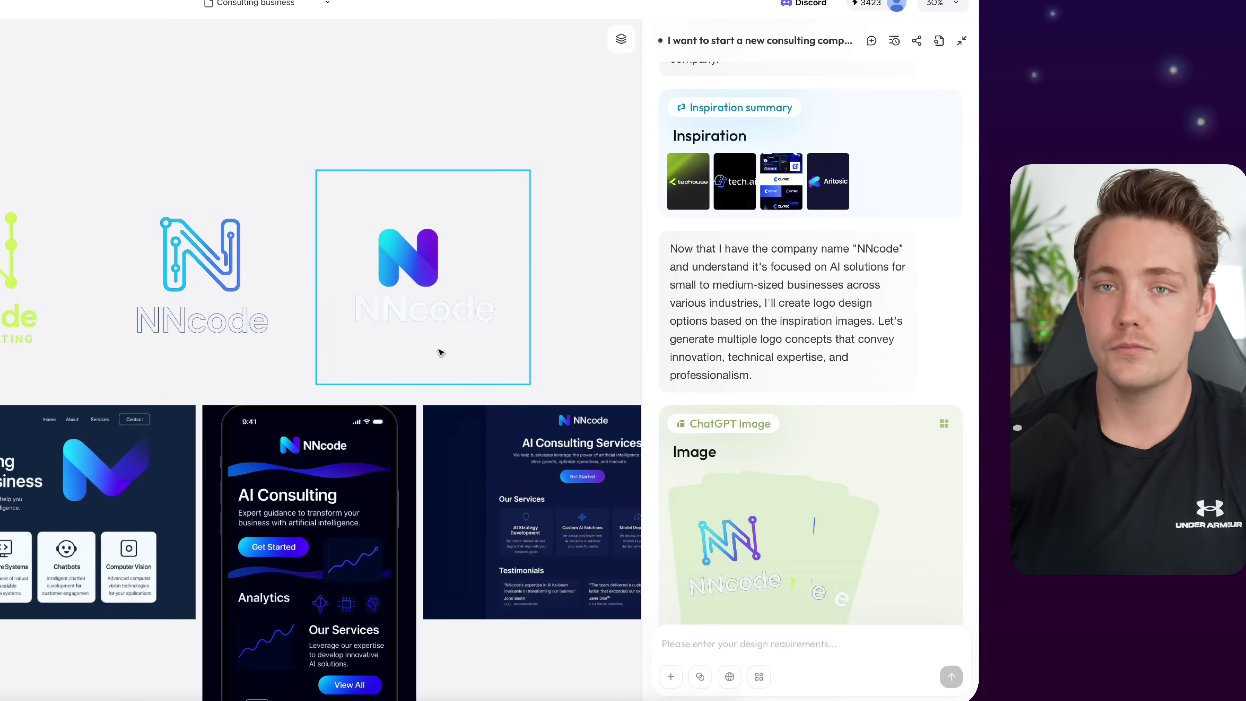
{"action": "scroll", "coordinate": [439, 352], "scroll_direction": "down", "scroll_amount": 2}
{"action": "scroll", "coordinate": [819, 397], "scroll_direction": "down", "scroll_amount": 5}
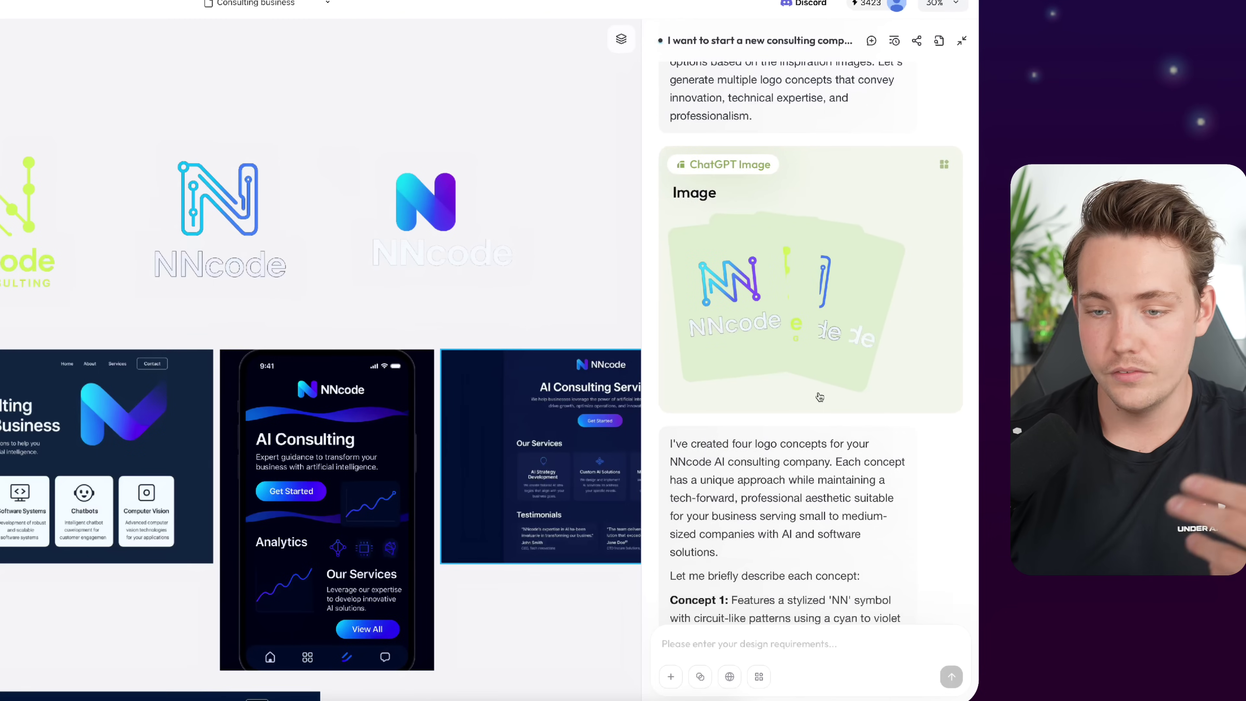
{"action": "scroll", "coordinate": [819, 396], "scroll_direction": "down", "scroll_amount": 10}
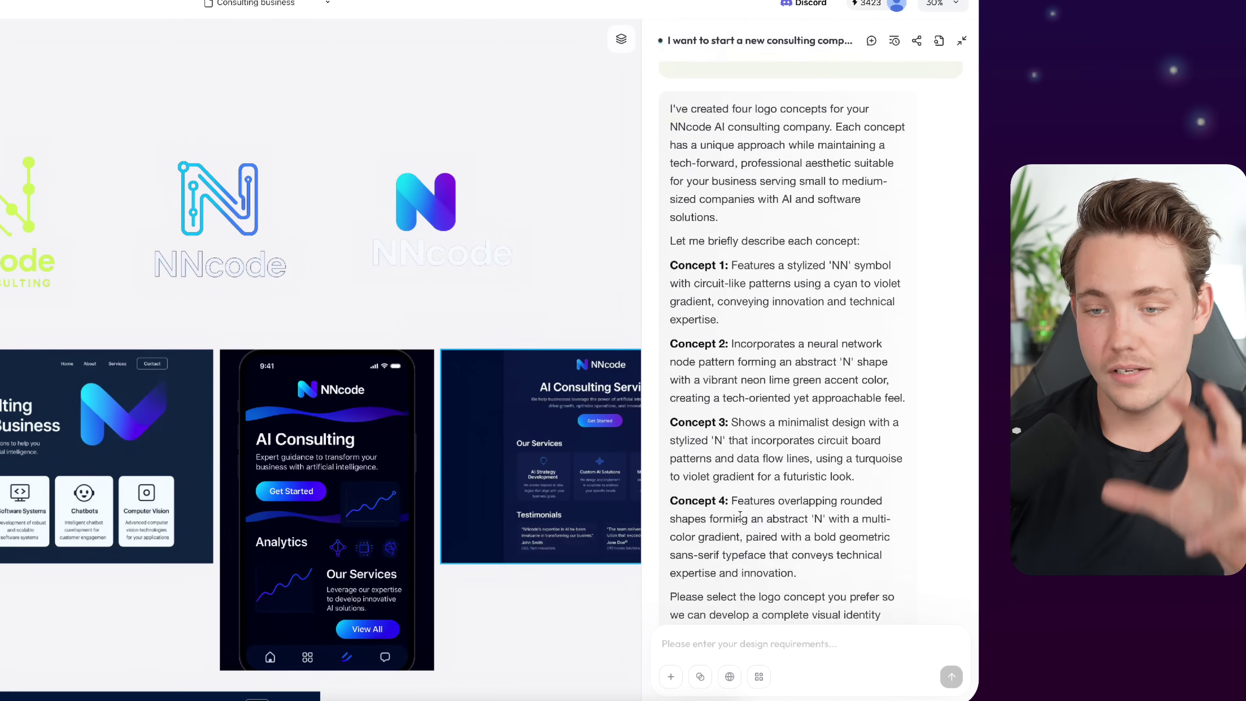
{"action": "scroll", "coordinate": [740, 515], "scroll_direction": "down", "scroll_amount": 3}
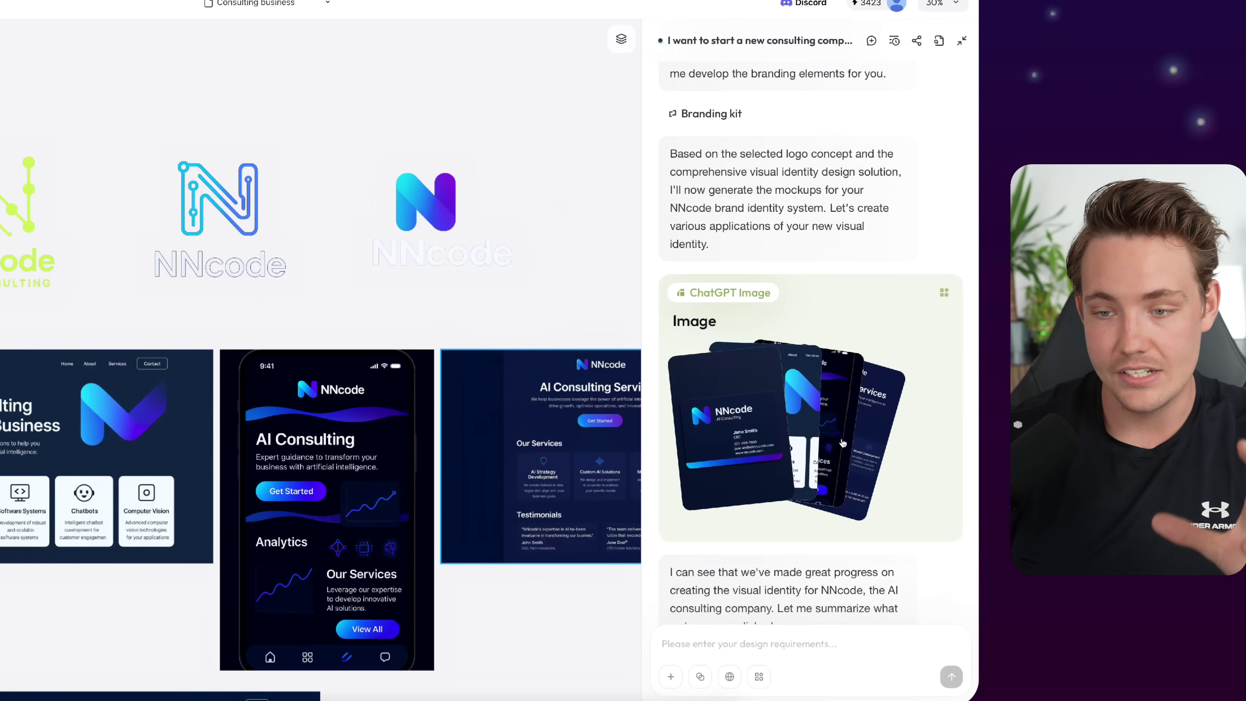
Pan across the NNcode mockups and scroll the chat to the About and Services pages request.
{"action": "scroll", "coordinate": [39, 394], "scroll_direction": "down", "scroll_amount": 3}
{"action": "scroll", "coordinate": [39, 393], "scroll_direction": "right", "scroll_amount": 3}
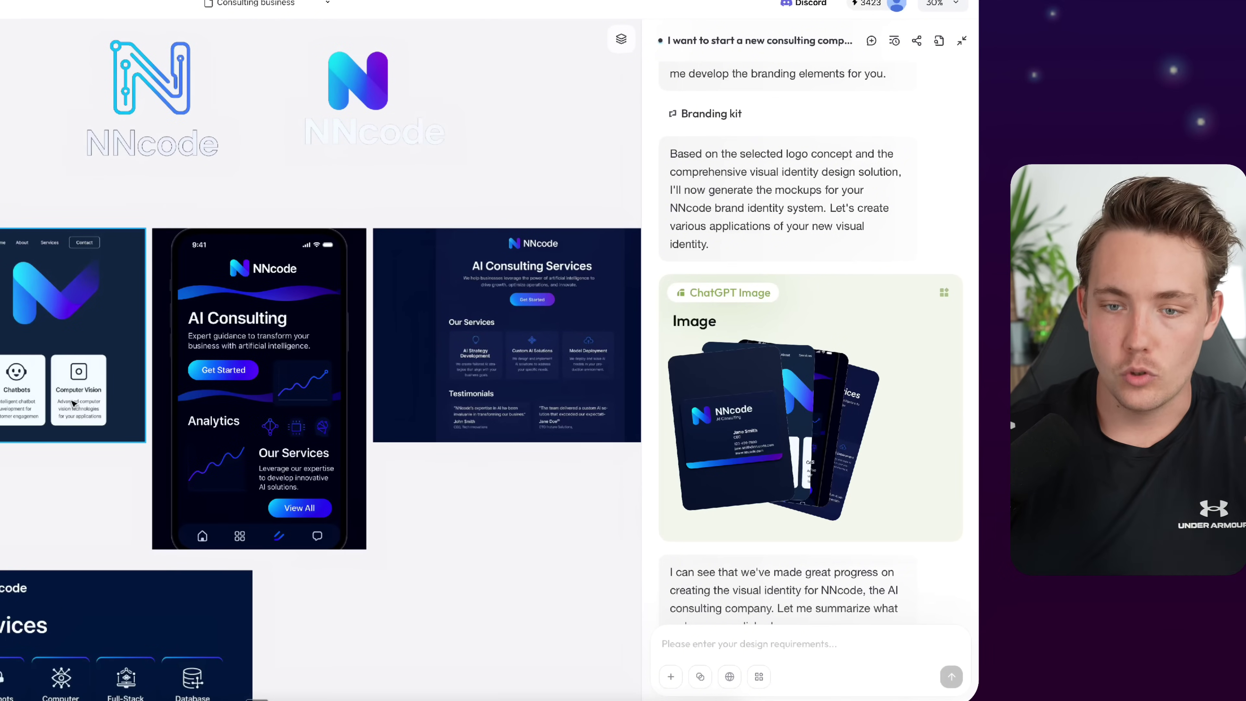
{"action": "scroll", "coordinate": [74, 403], "scroll_direction": "right", "scroll_amount": 3}
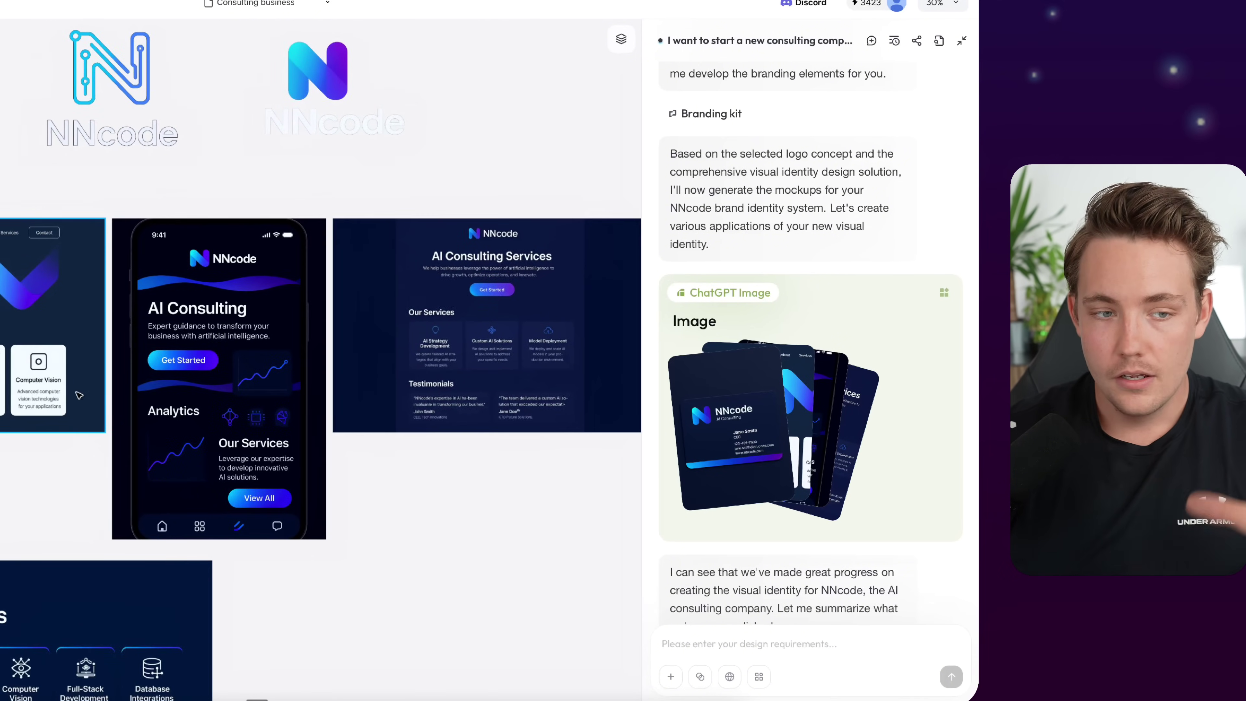
{"action": "scroll", "coordinate": [79, 395], "scroll_direction": "left", "scroll_amount": 1}
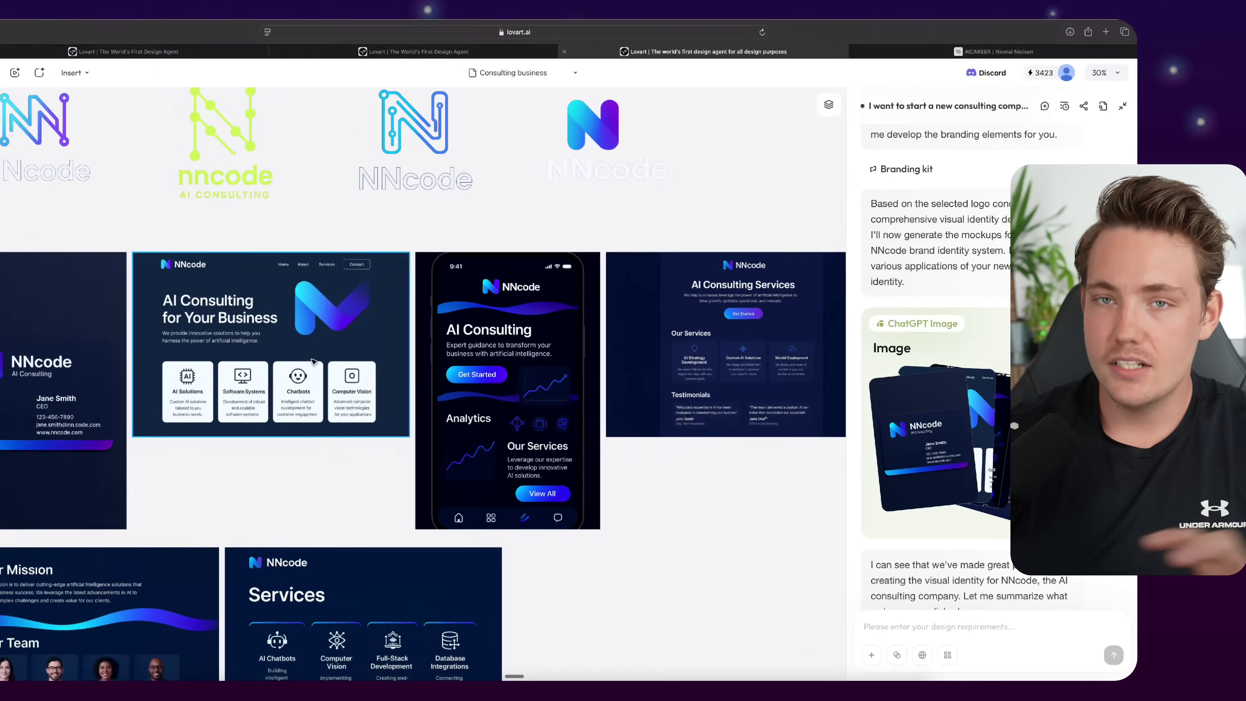
{"action": "scroll", "coordinate": [587, 364], "scroll_direction": "right", "scroll_amount": 5}
{"action": "scroll", "coordinate": [587, 364], "scroll_direction": "down", "scroll_amount": 1}
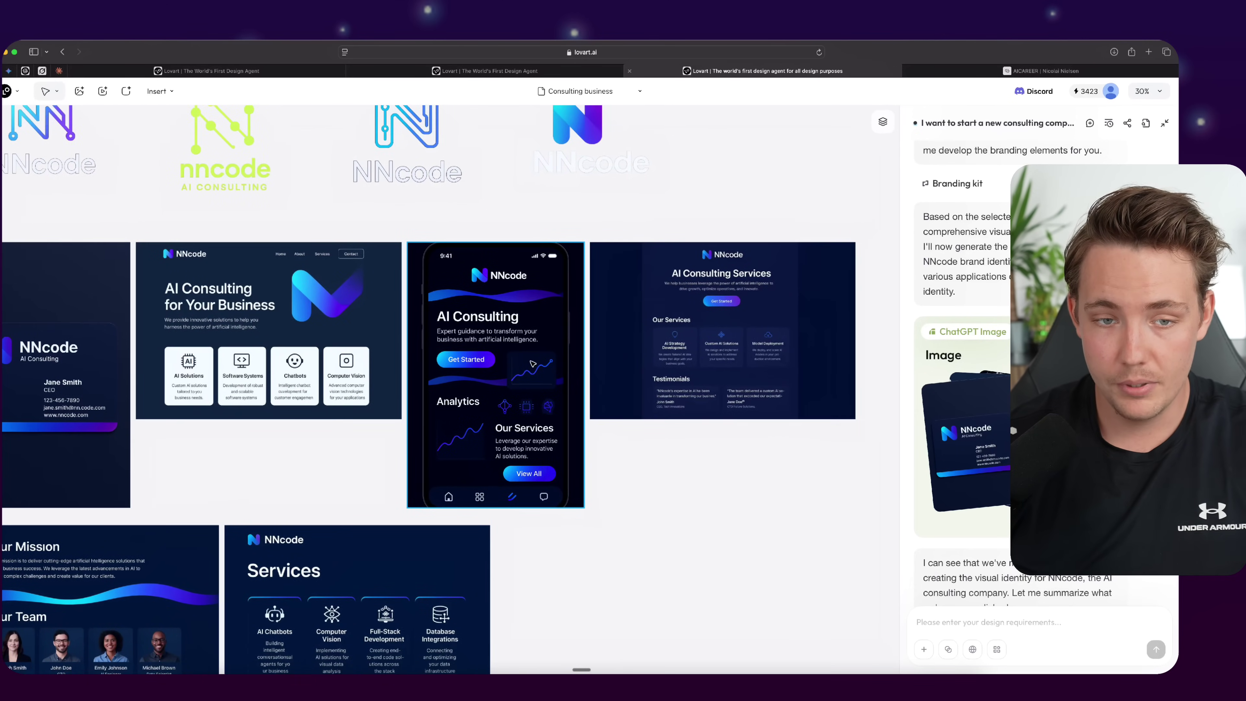
{"action": "scroll", "coordinate": [532, 363], "scroll_direction": "right", "scroll_amount": 2}
{"action": "scroll", "coordinate": [638, 341], "scroll_direction": "right", "scroll_amount": 2}
{"action": "scroll", "coordinate": [637, 341], "scroll_direction": "down", "scroll_amount": 1}
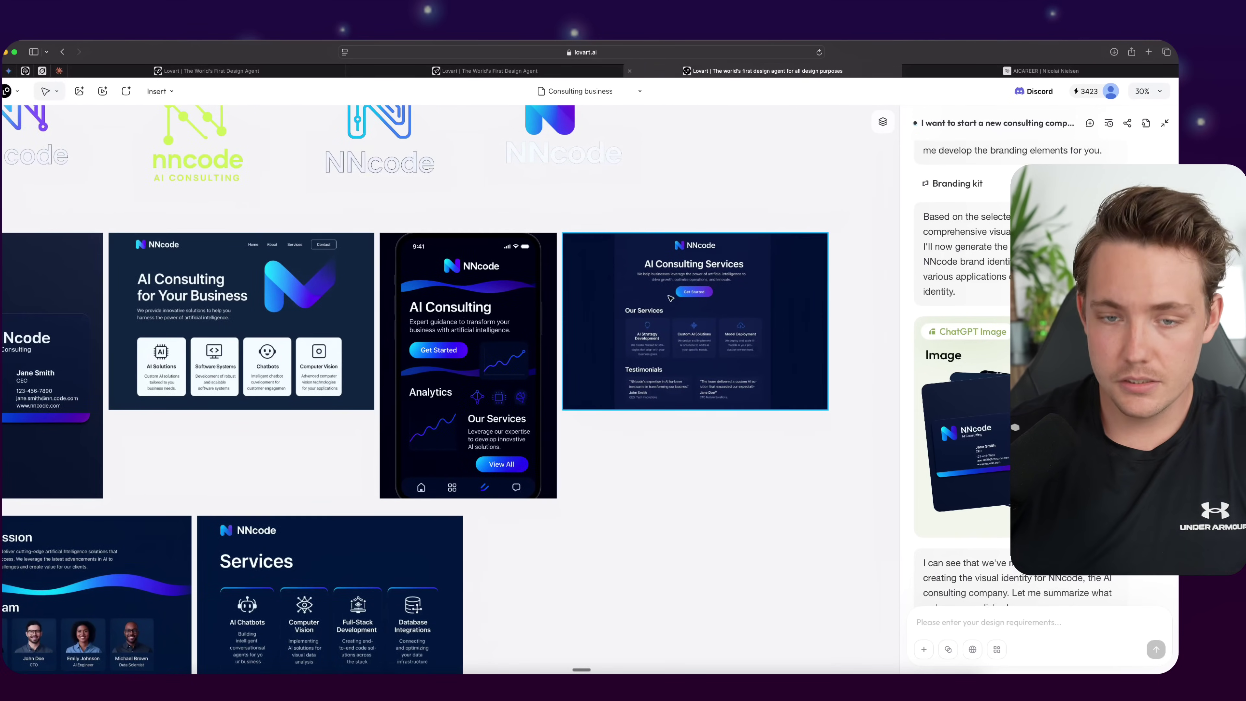
{"action": "scroll", "coordinate": [482, 352], "scroll_direction": "left", "scroll_amount": 10}
{"action": "scroll", "coordinate": [482, 353], "scroll_direction": "down", "scroll_amount": 10}
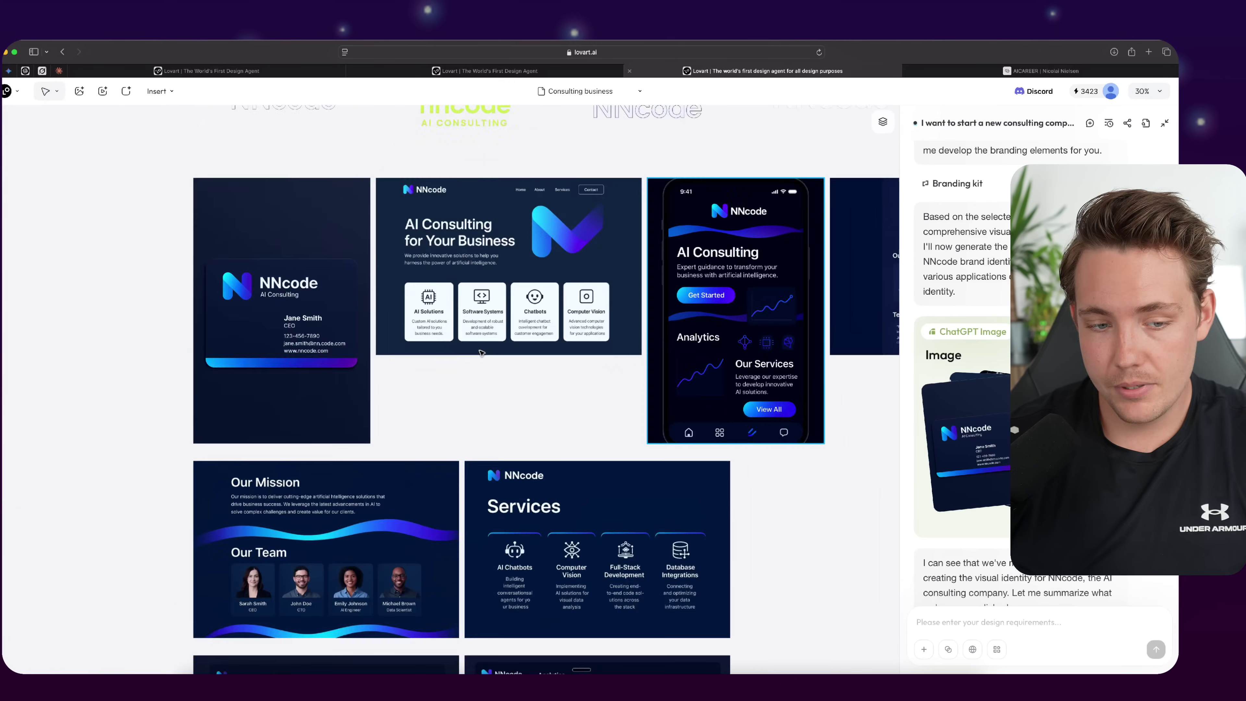
{"action": "scroll", "coordinate": [768, 451], "scroll_direction": "right", "scroll_amount": 5}
{"action": "scroll", "coordinate": [636, 453], "scroll_direction": "up", "scroll_amount": 7}
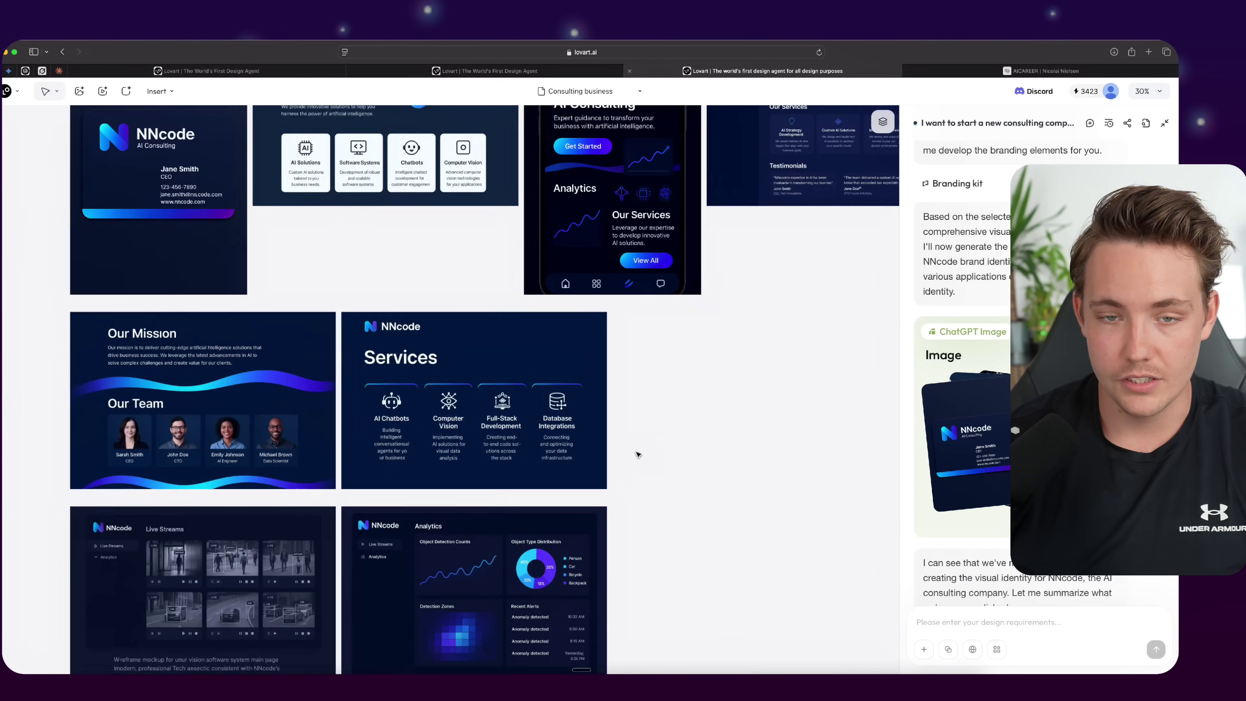
{"action": "scroll", "coordinate": [636, 454], "scroll_direction": "right", "scroll_amount": 2}
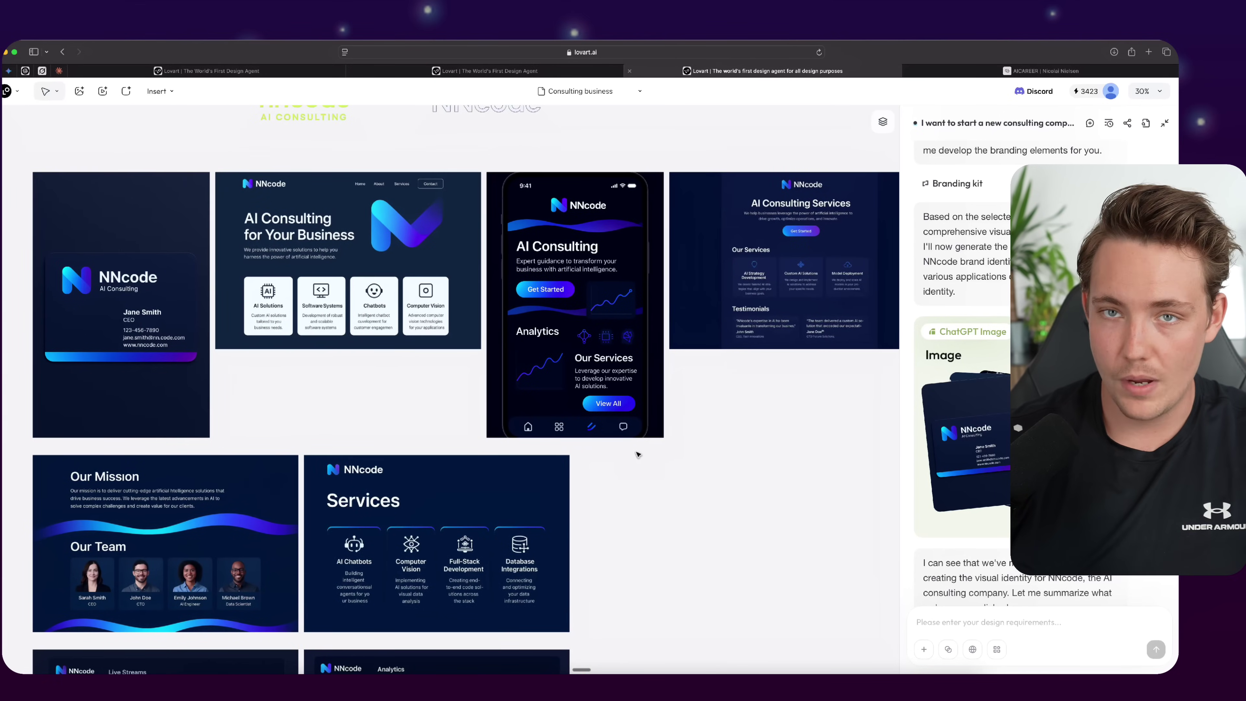
{"action": "scroll", "coordinate": [637, 454], "scroll_direction": "left", "scroll_amount": 1}
{"action": "scroll", "coordinate": [704, 536], "scroll_direction": "down", "scroll_amount": 6}
{"action": "scroll", "coordinate": [704, 535], "scroll_direction": "left", "scroll_amount": 3}
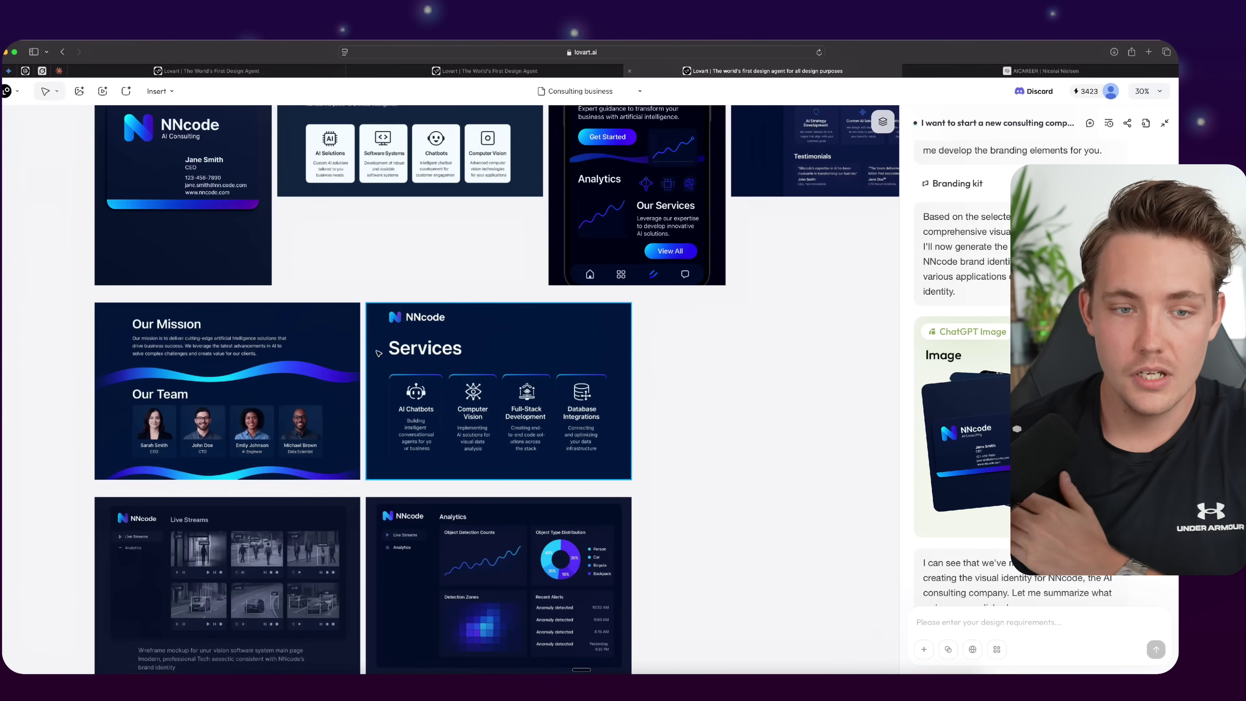
{"action": "scroll", "coordinate": [425, 365], "scroll_direction": "up", "scroll_amount": 3}
{"action": "scroll", "coordinate": [425, 365], "scroll_direction": "right", "scroll_amount": 1}
{"action": "scroll", "coordinate": [520, 385], "scroll_direction": "right", "scroll_amount": 2}
{"action": "scroll", "coordinate": [520, 385], "scroll_direction": "up", "scroll_amount": 1}
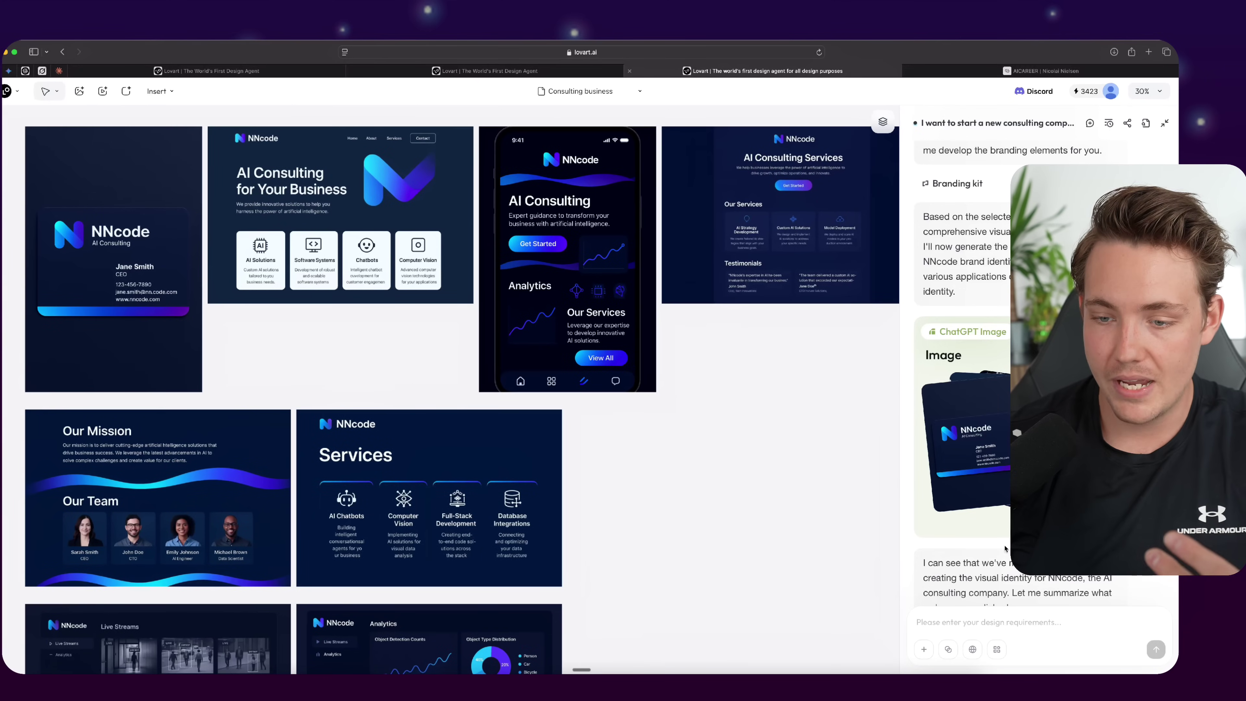
{"action": "scroll", "coordinate": [1004, 549], "scroll_direction": "down", "scroll_amount": 10}
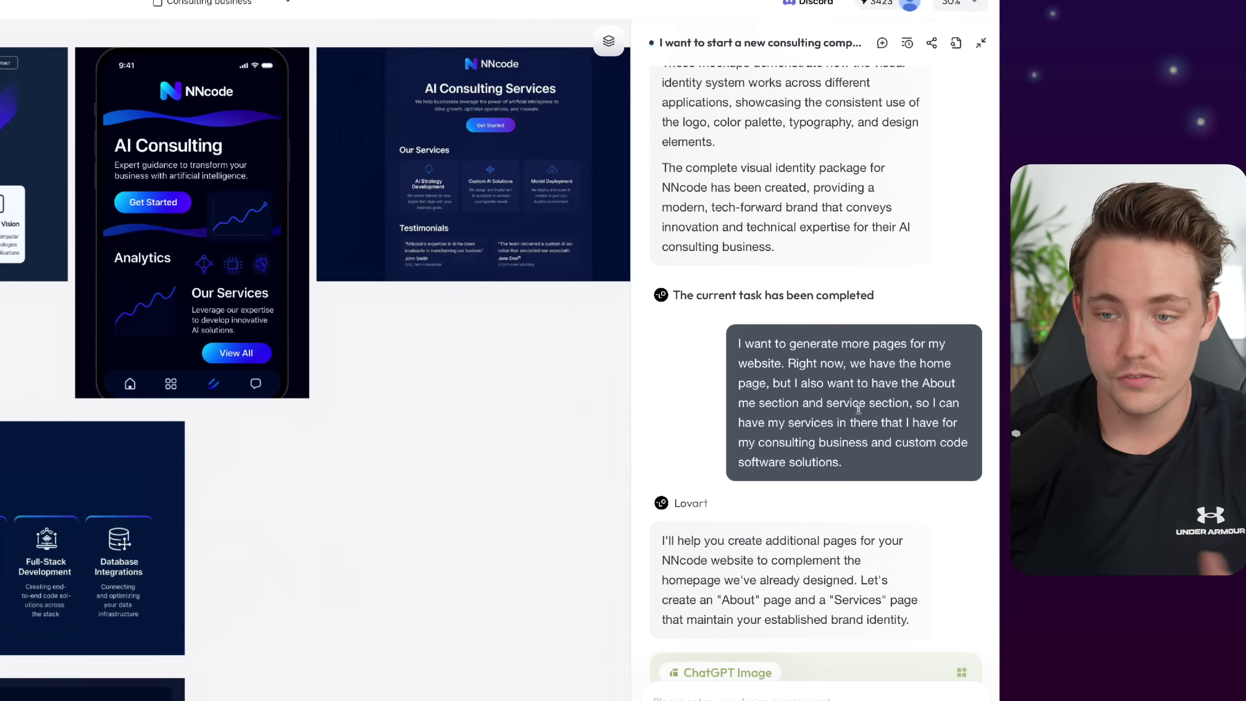
Zoom from 30% to about 51% on the NNcode Analytics dashboard mockup.
{"action": "scroll", "coordinate": [1071, 393], "scroll_direction": "down", "scroll_amount": 1}
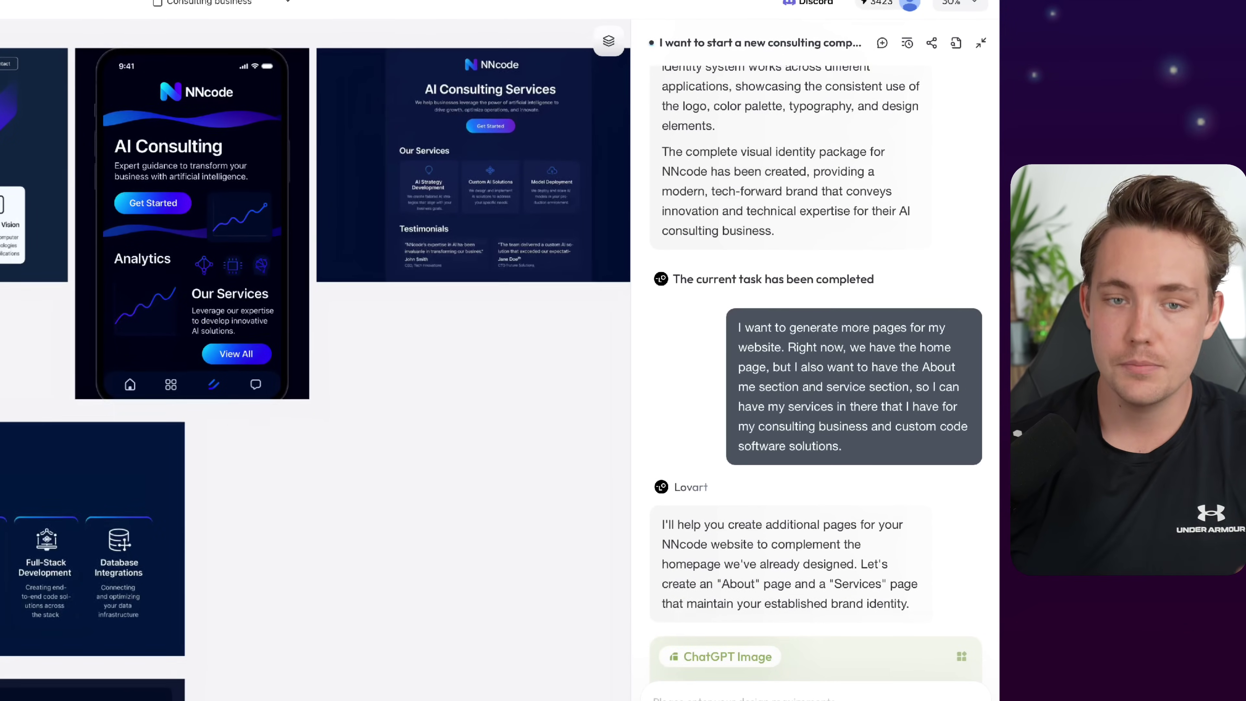
{"action": "scroll", "coordinate": [1, 350], "scroll_direction": "up", "scroll_amount": 1}
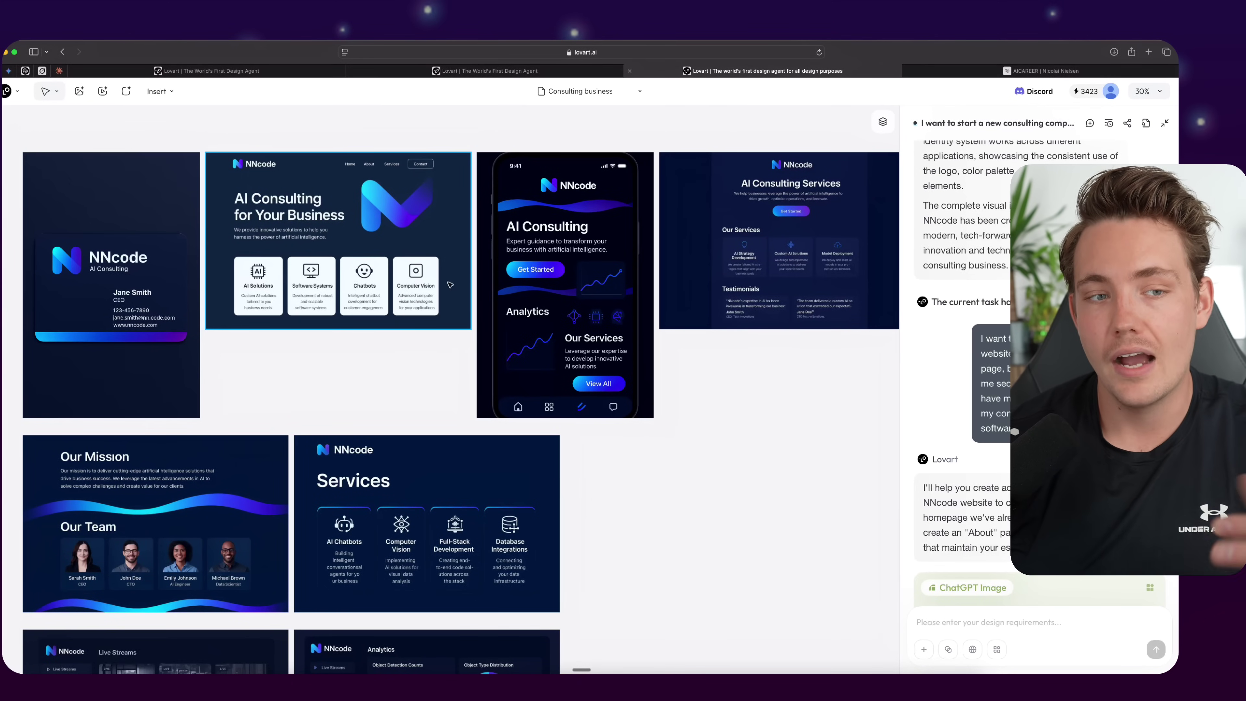
{"action": "scroll", "coordinate": [449, 285], "scroll_direction": "down", "scroll_amount": 8}
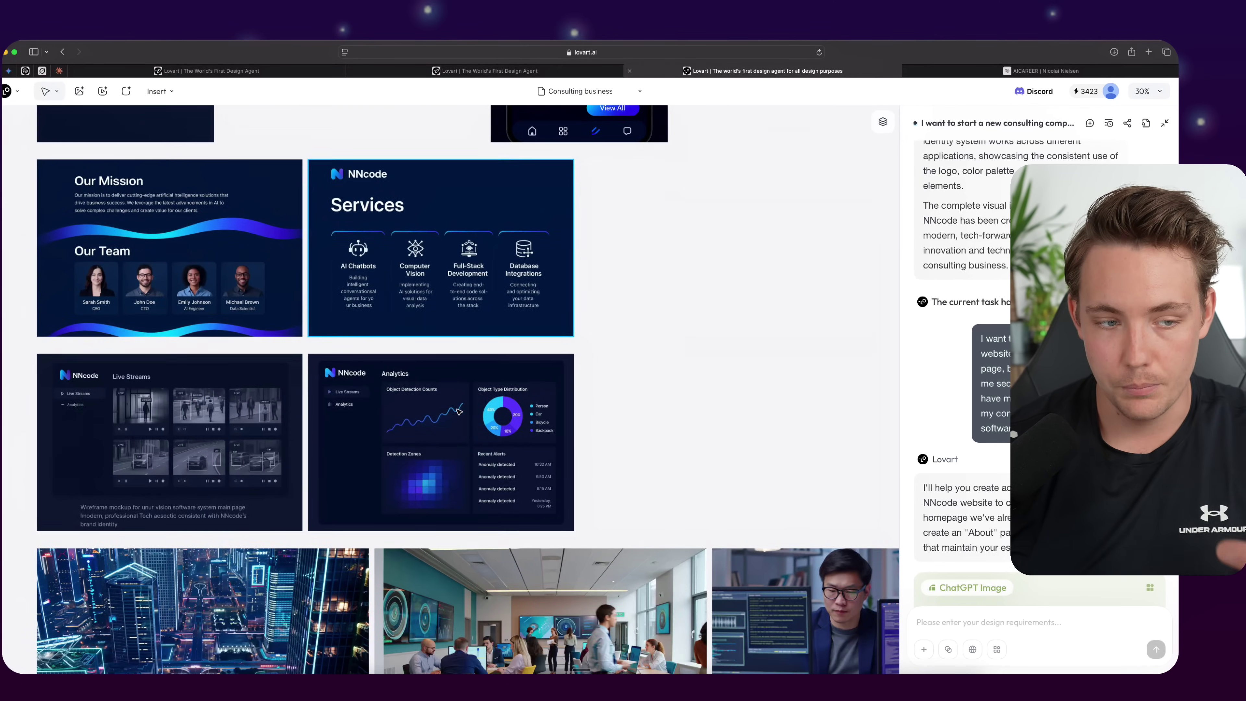
{"action": "scroll", "coordinate": [459, 411], "scroll_direction": "up", "scroll_amount": 5}
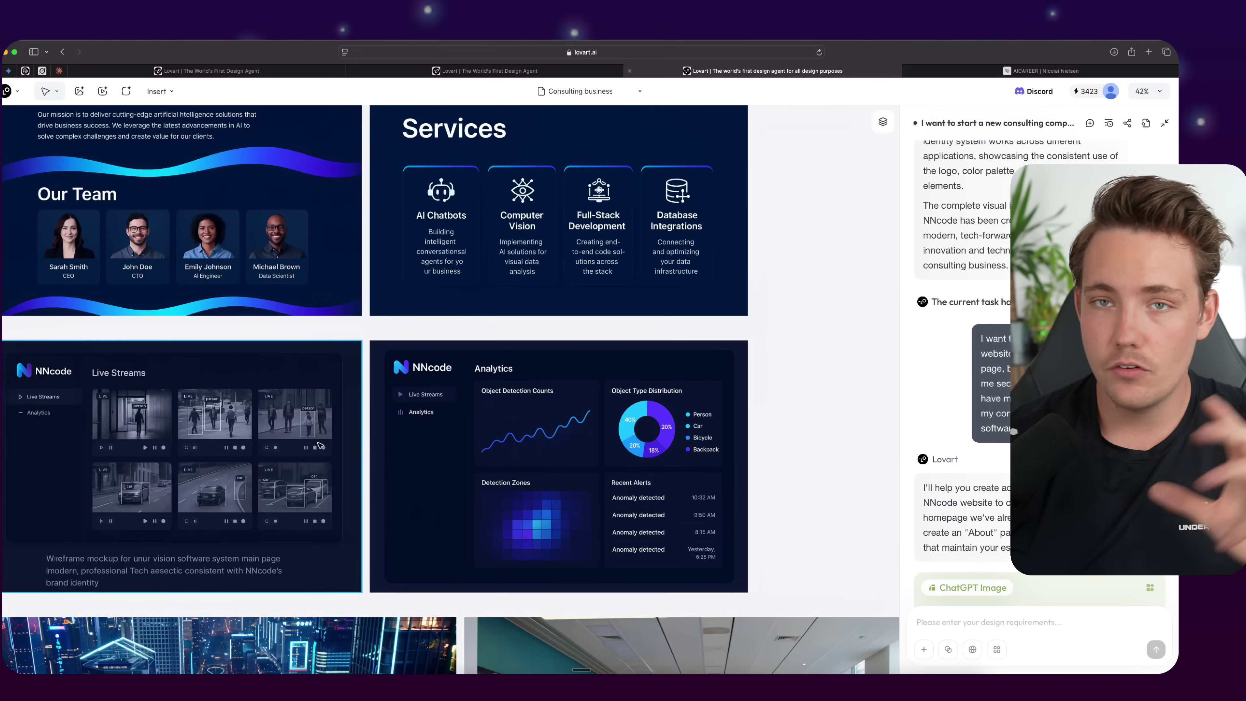
{"action": "scroll", "coordinate": [450, 428], "scroll_direction": "up", "scroll_amount": 3}
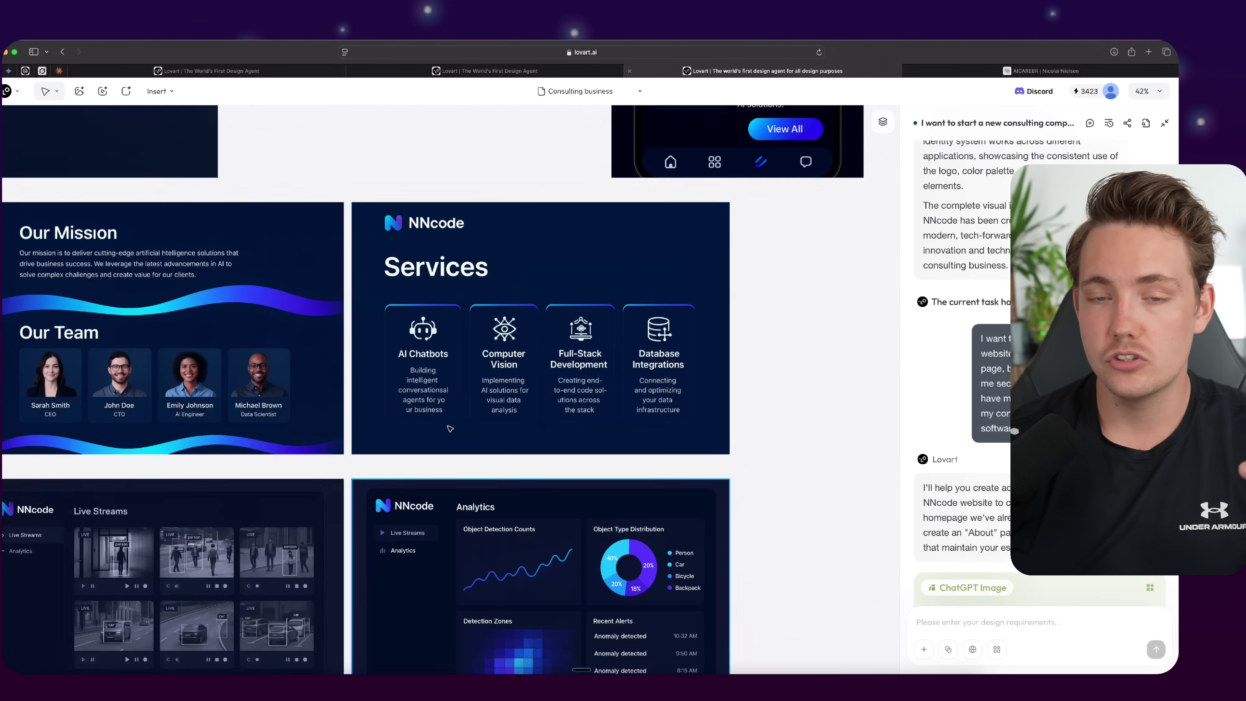
{"action": "scroll", "coordinate": [449, 429], "scroll_direction": "up", "scroll_amount": 2}
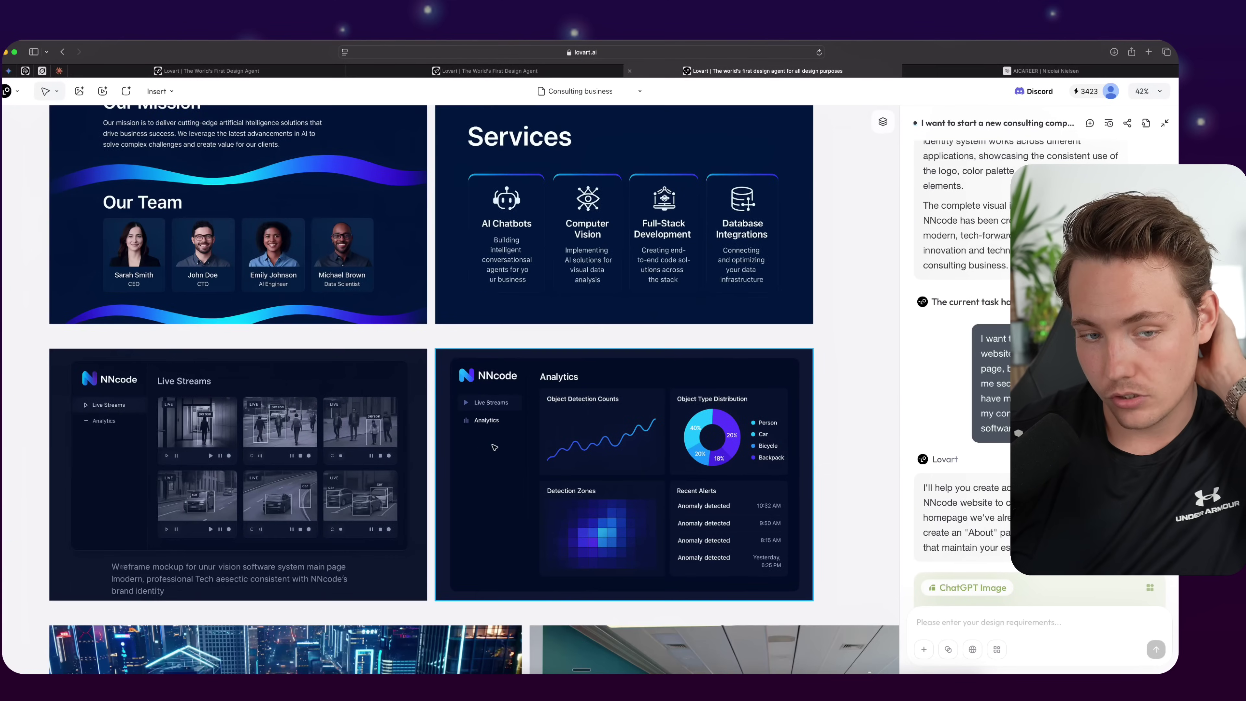
{"action": "scroll", "coordinate": [472, 477], "scroll_direction": "up", "scroll_amount": 3}
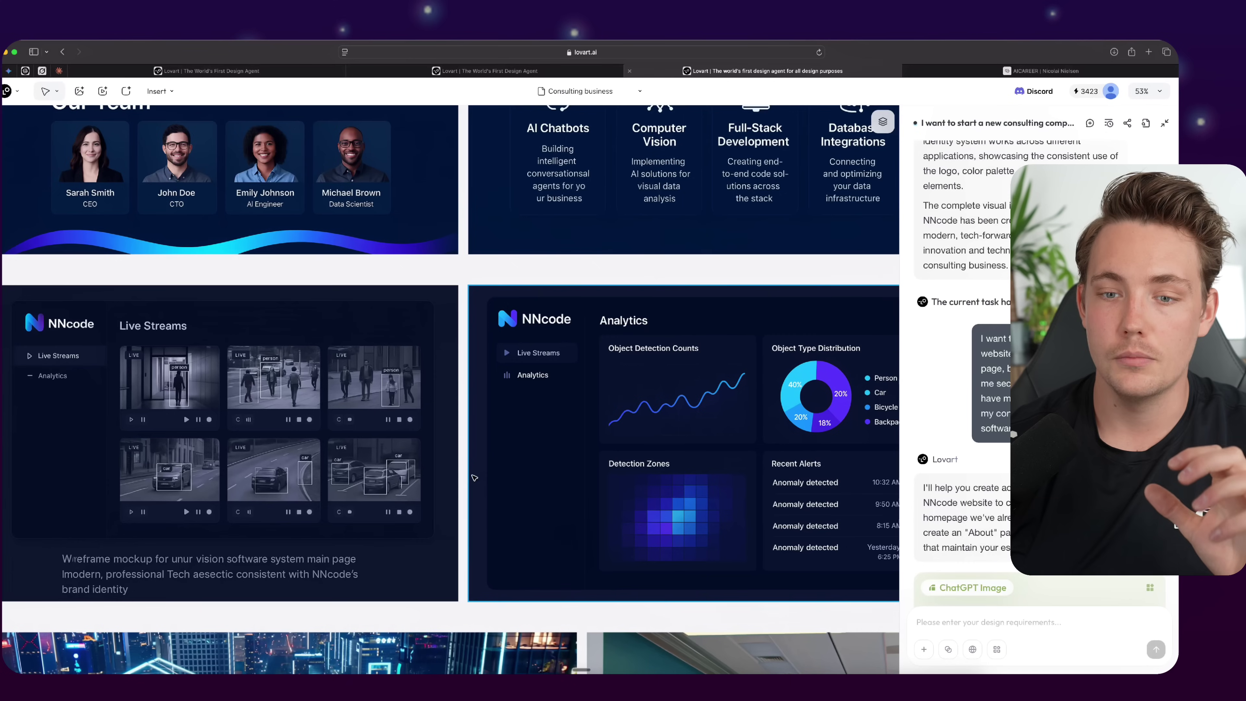
{"action": "scroll", "coordinate": [504, 516], "scroll_direction": "down", "scroll_amount": 3}
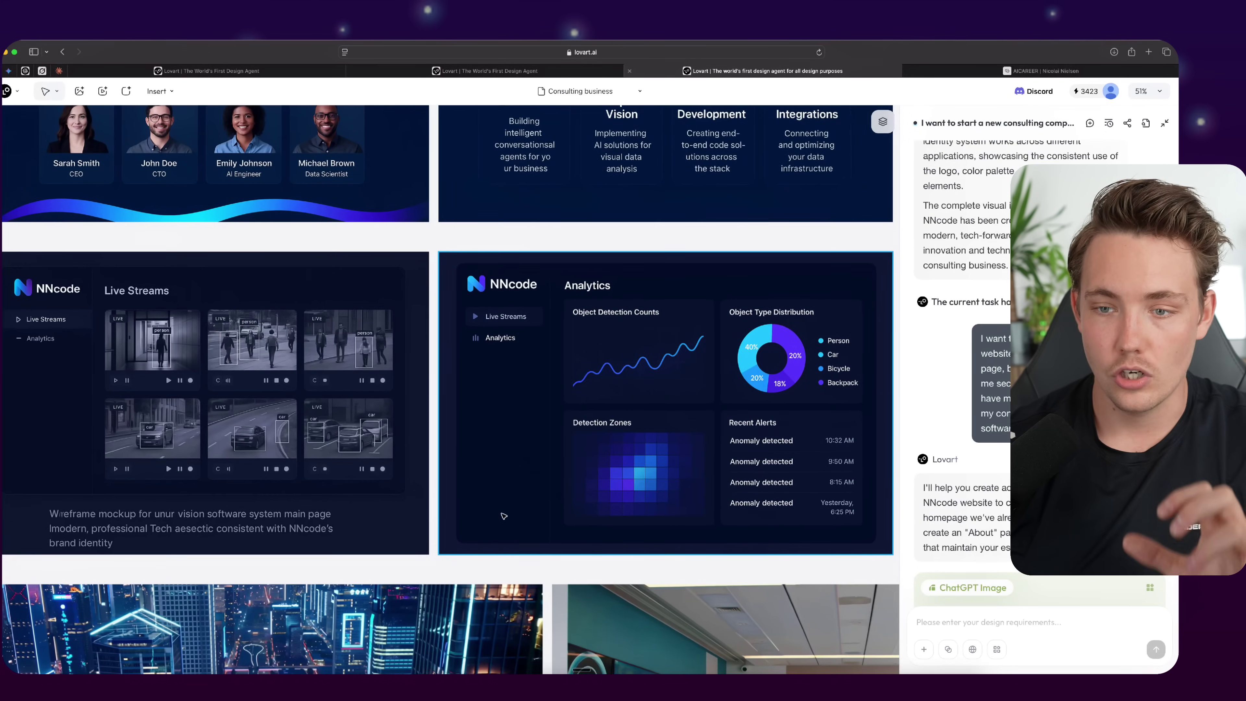
{"action": "scroll", "coordinate": [504, 516], "scroll_direction": "down", "scroll_amount": 1}
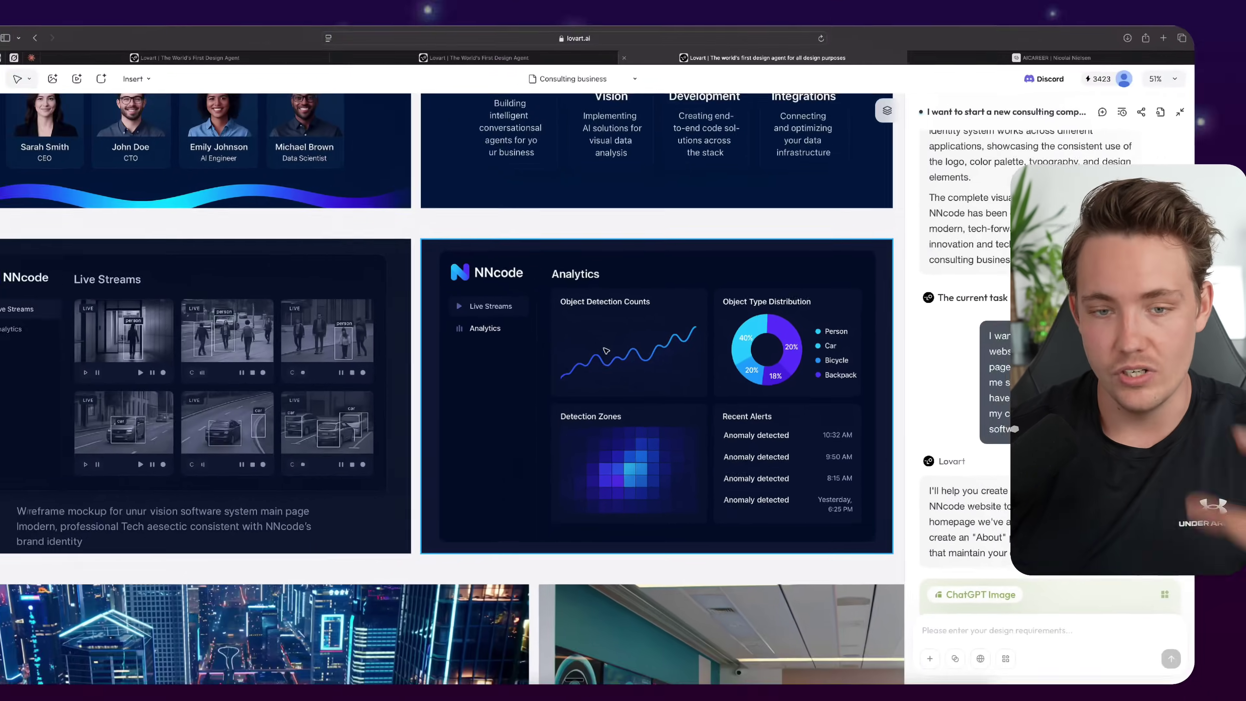
{"action": "scroll", "coordinate": [504, 296], "scroll_direction": "down", "scroll_amount": 5}
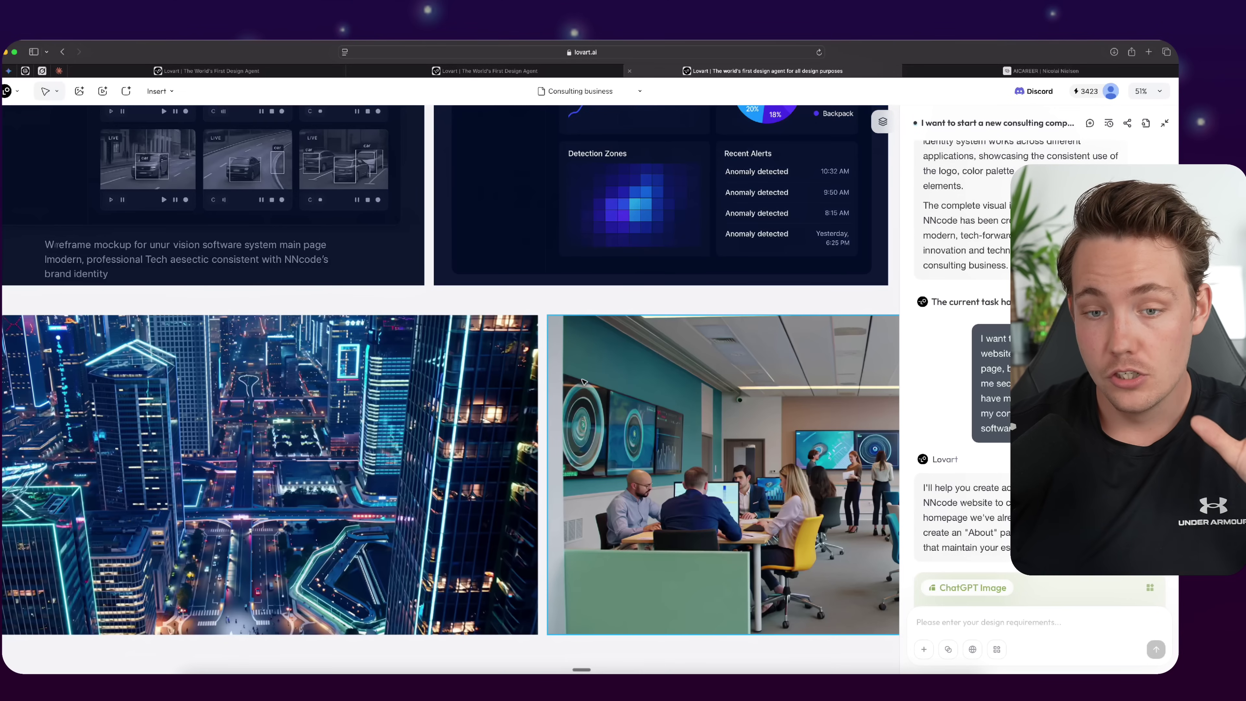
{"action": "scroll", "coordinate": [583, 381], "scroll_direction": "down", "scroll_amount": 5}
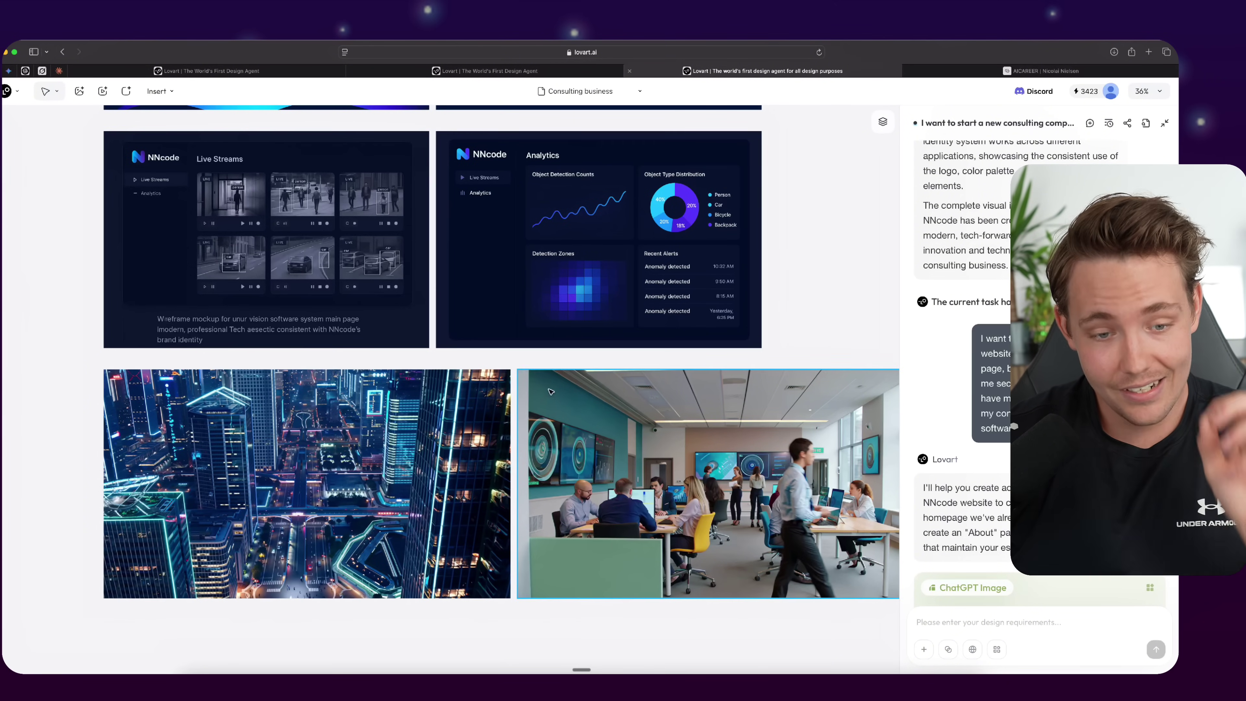
{"action": "scroll", "coordinate": [576, 452], "scroll_direction": "up", "scroll_amount": 1}
{"action": "scroll", "coordinate": [578, 454], "scroll_direction": "up", "scroll_amount": 1}
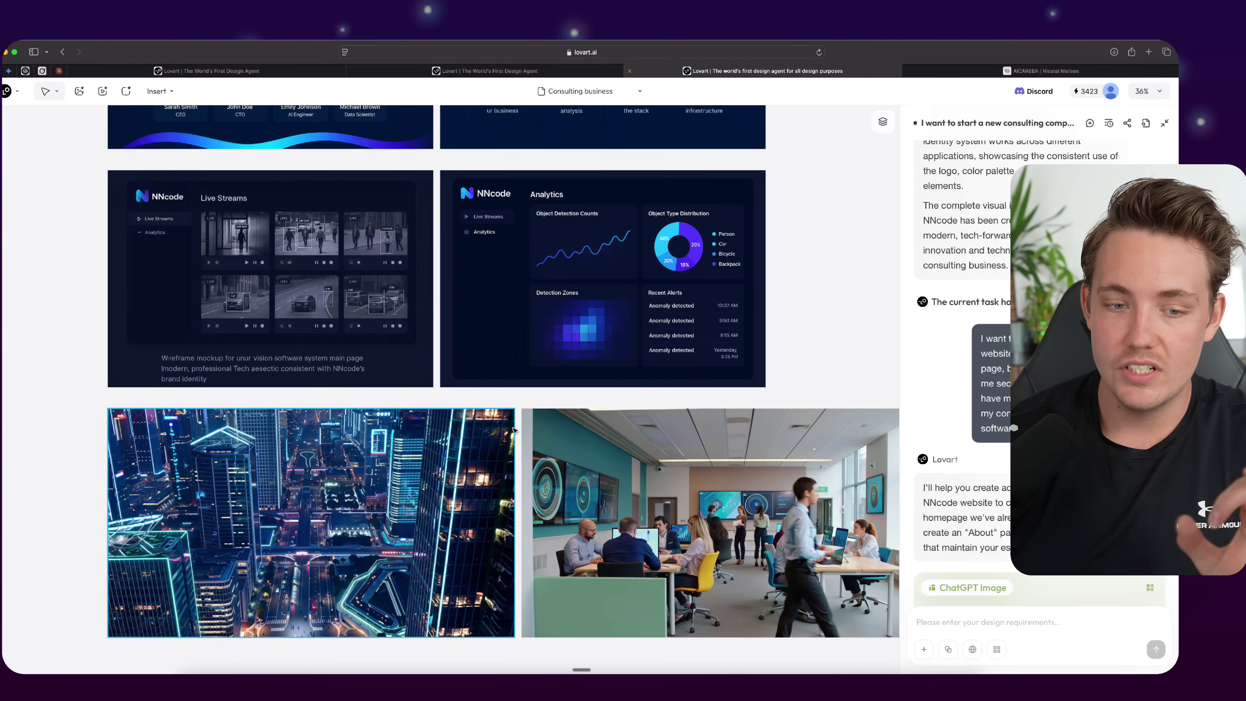
{"action": "scroll", "coordinate": [531, 444], "scroll_direction": "down", "scroll_amount": 5}
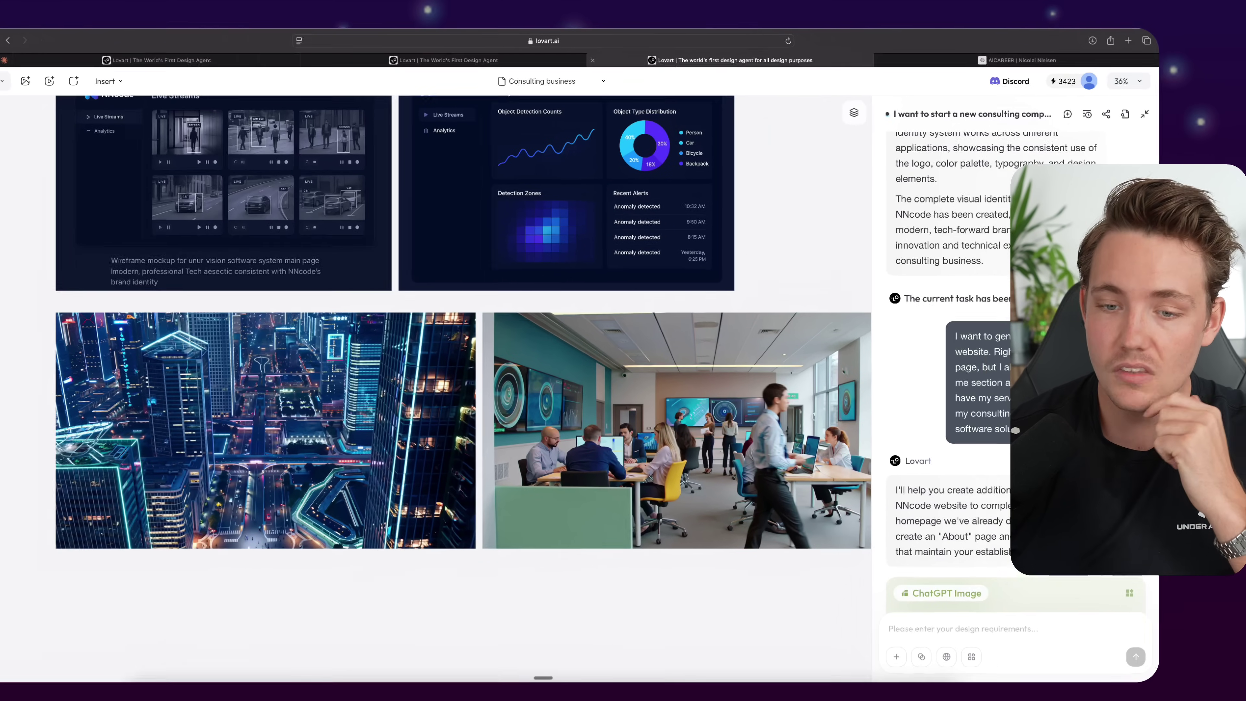
{"action": "scroll", "coordinate": [1059, 564], "scroll_direction": "down", "scroll_amount": 10}
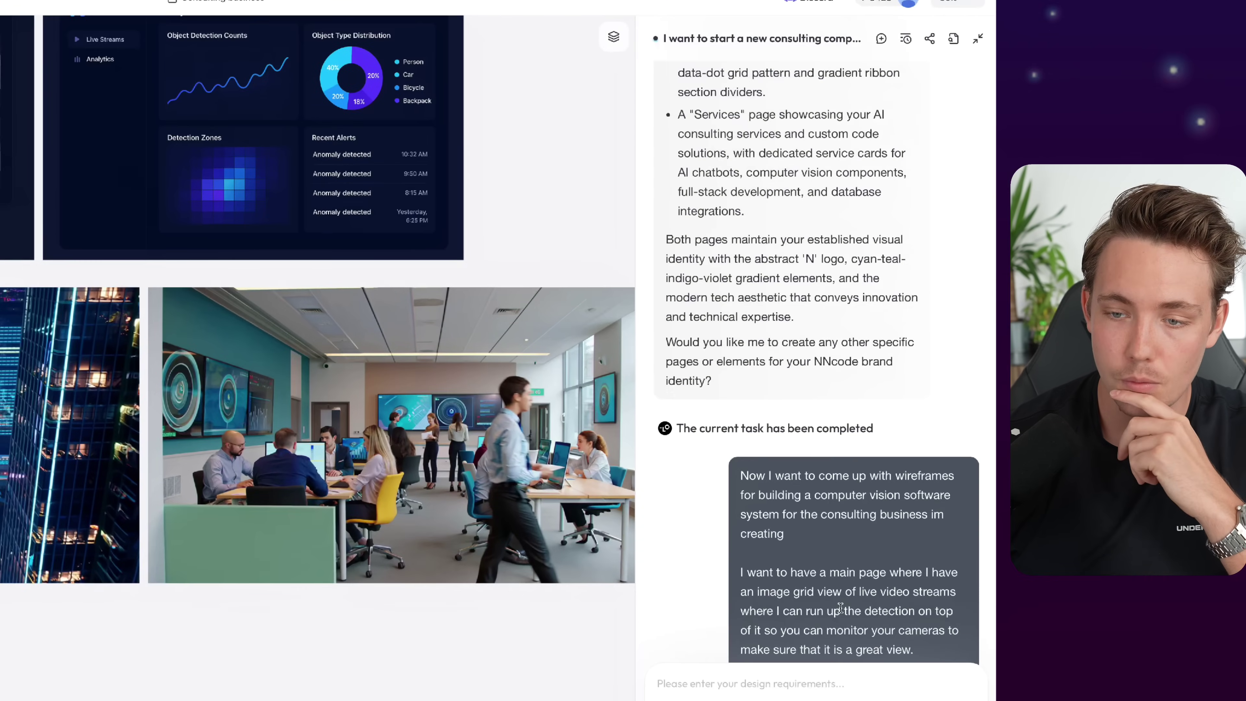
{"action": "scroll", "coordinate": [841, 607], "scroll_direction": "down", "scroll_amount": 7}
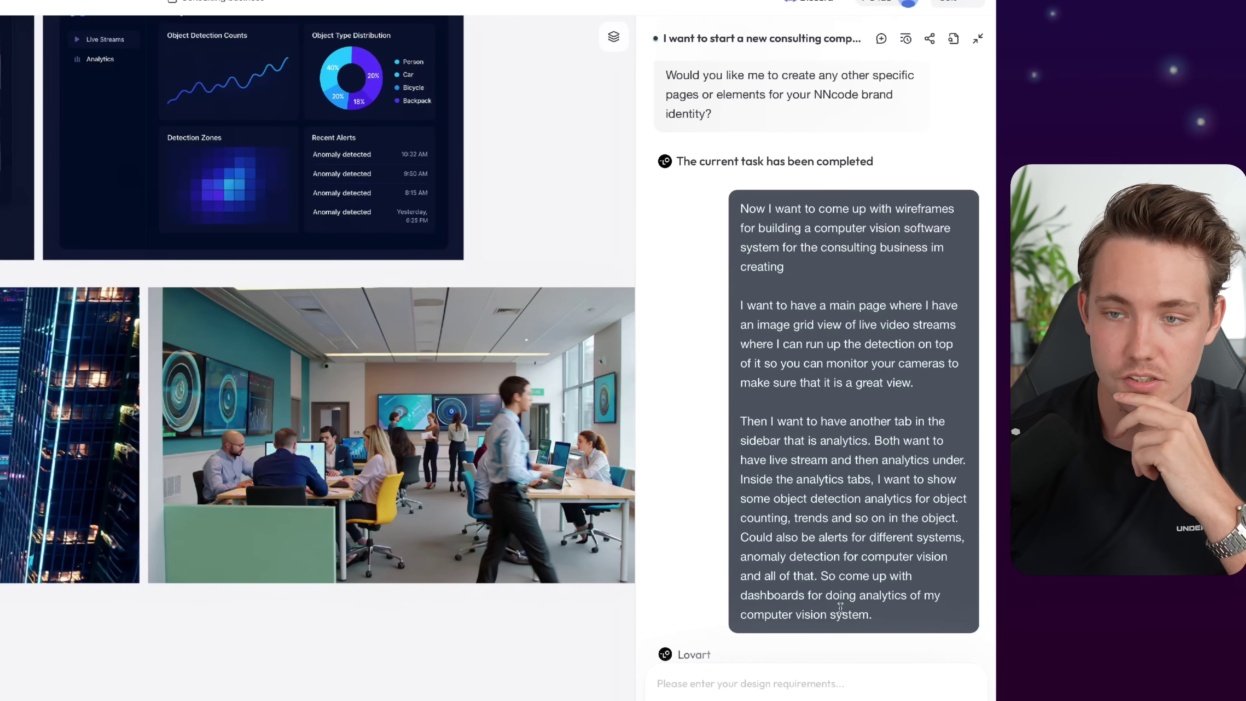
{"action": "scroll", "coordinate": [430, 500], "scroll_direction": "right", "scroll_amount": 10}
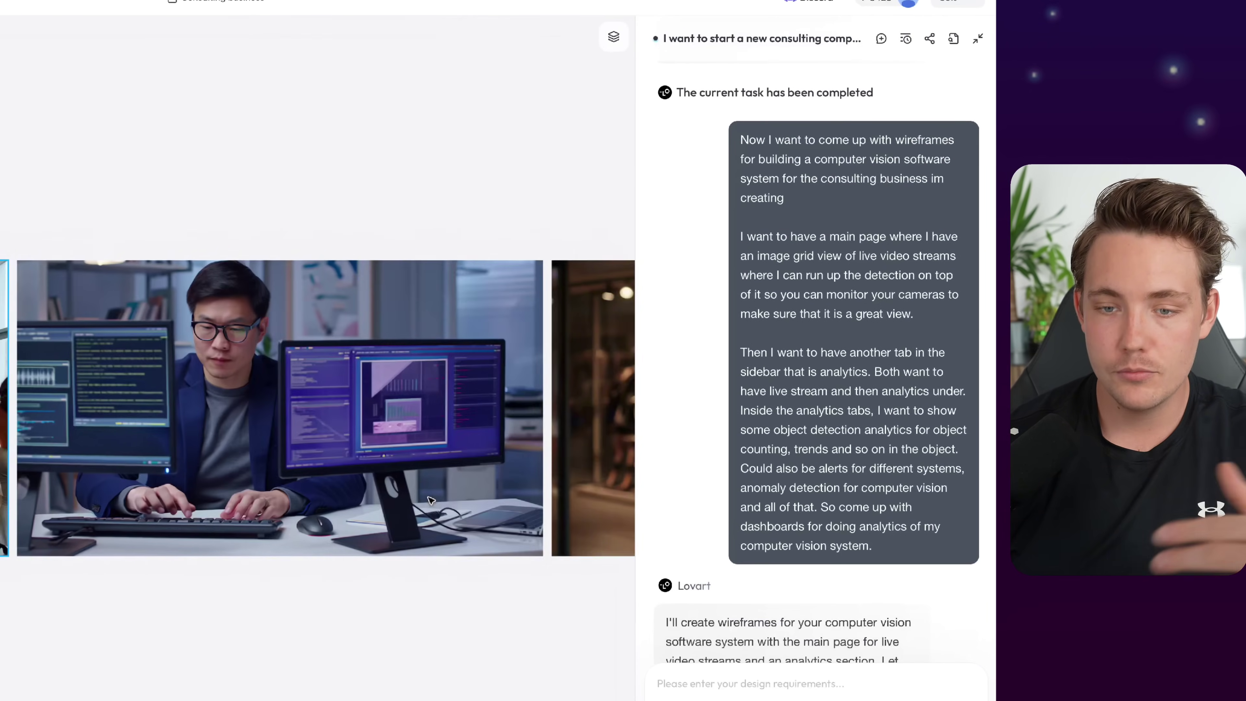
{"action": "scroll", "coordinate": [431, 499], "scroll_direction": "down", "scroll_amount": 5}
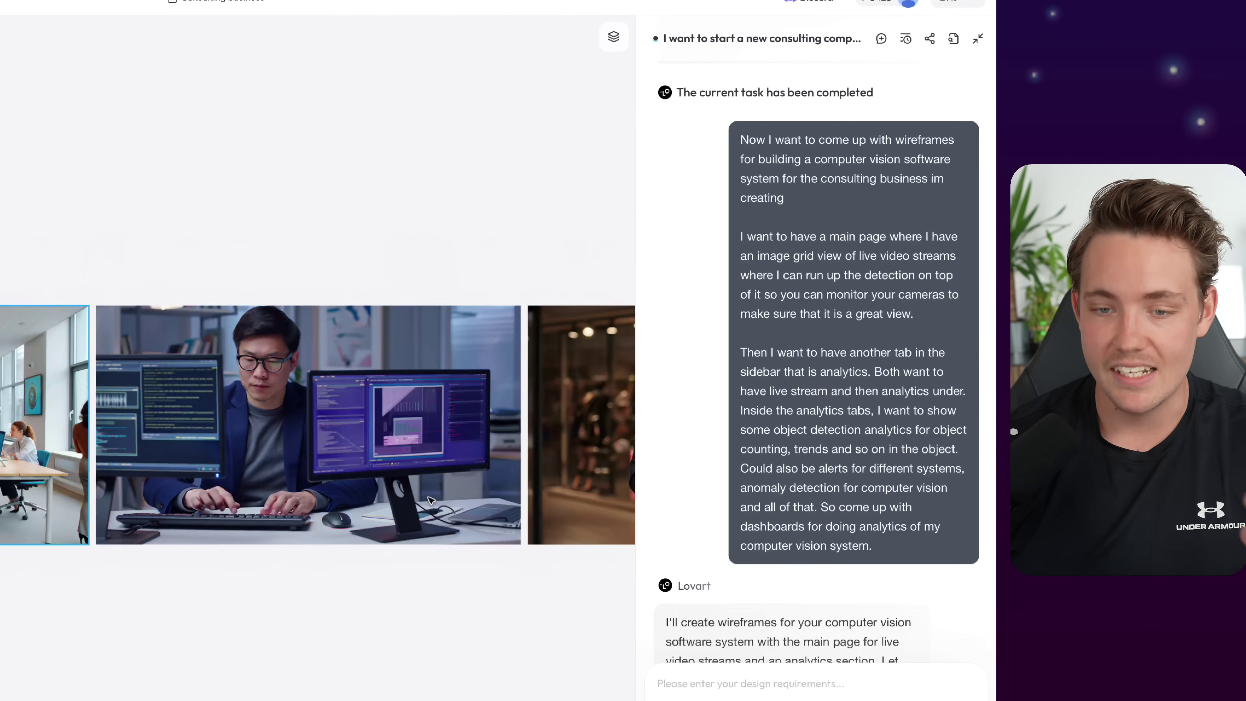
{"action": "scroll", "coordinate": [431, 500], "scroll_direction": "right", "scroll_amount": 5}
{"action": "scroll", "coordinate": [431, 500], "scroll_direction": "right", "scroll_amount": 15}
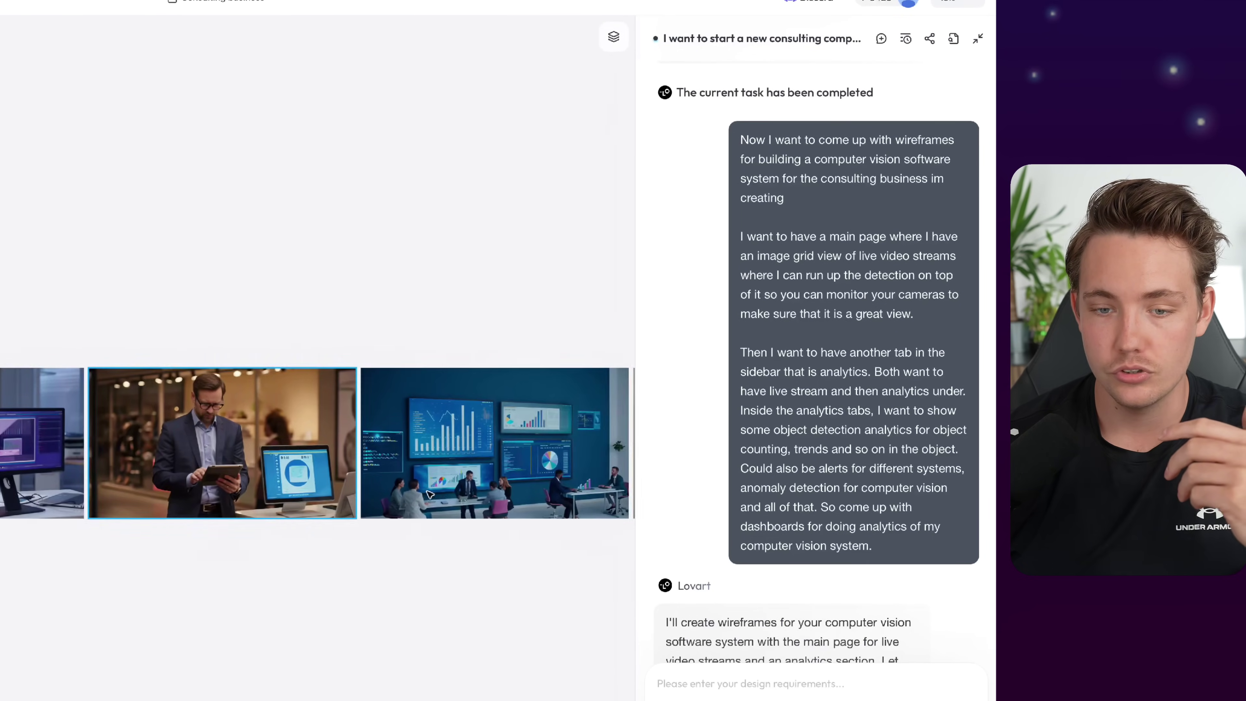
{"action": "scroll", "coordinate": [467, 503], "scroll_direction": "right", "scroll_amount": 10}
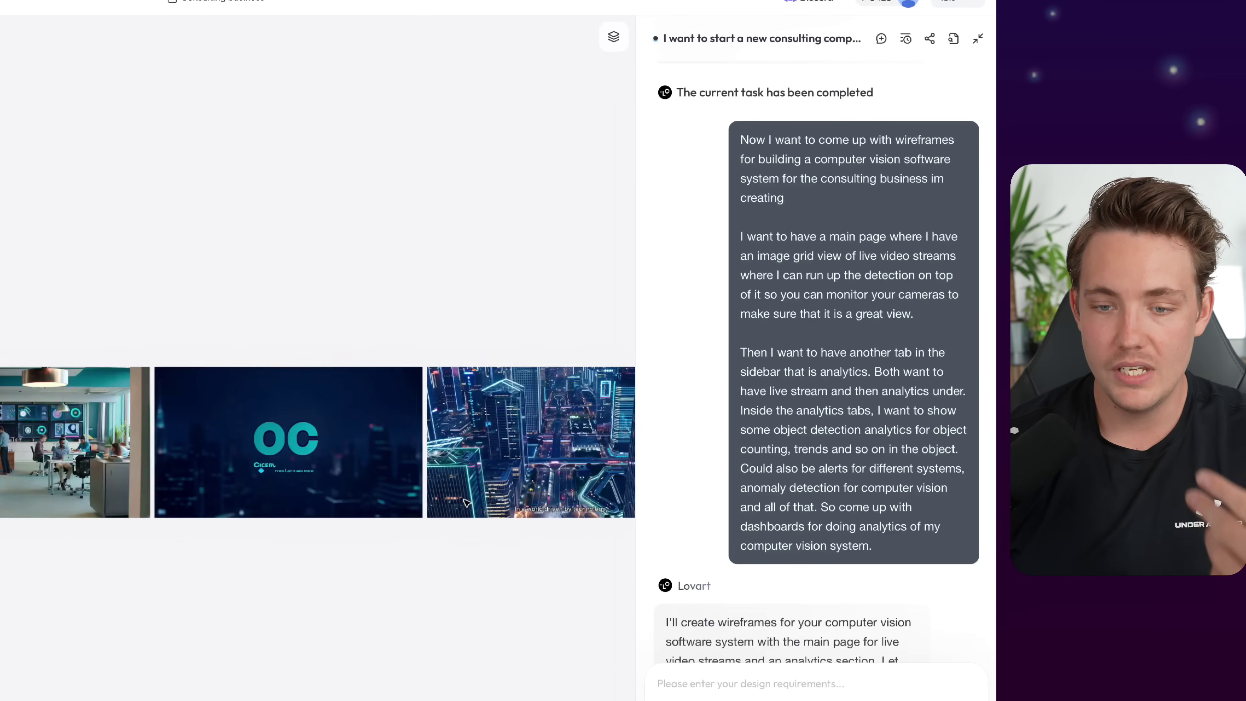
{"action": "scroll", "coordinate": [100, 456], "scroll_direction": "up", "scroll_amount": 2}
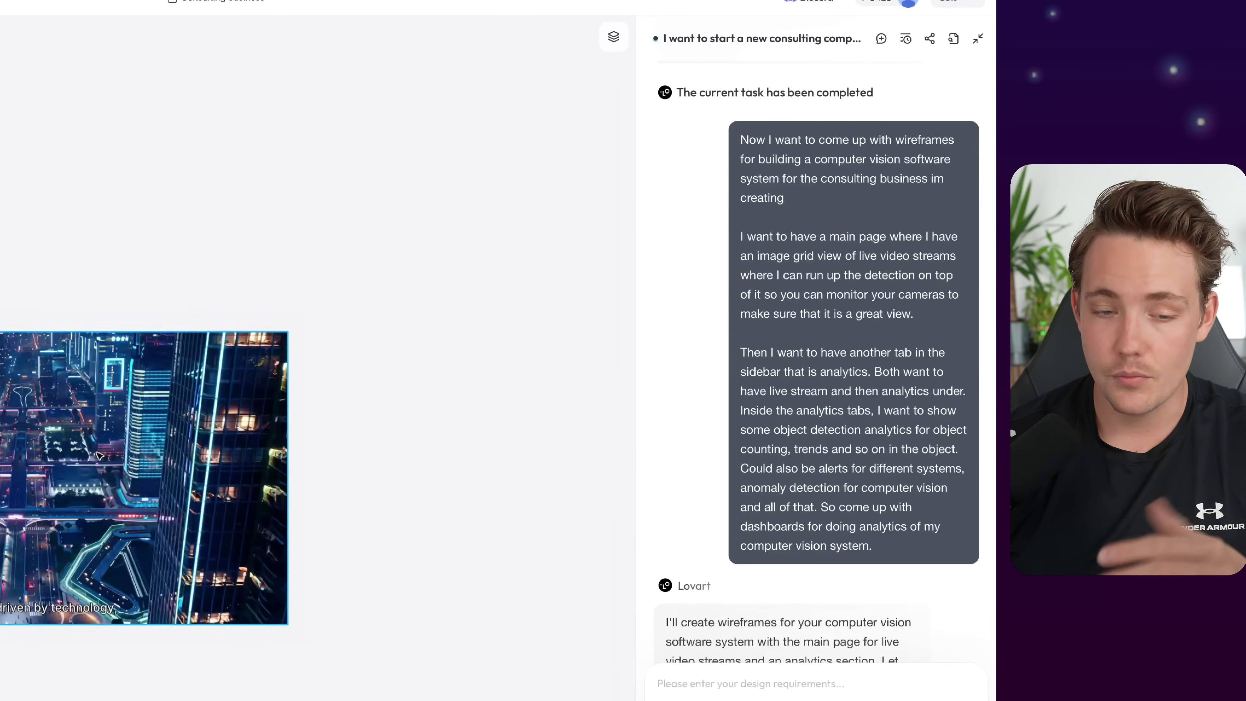
{"action": "scroll", "coordinate": [100, 455], "scroll_direction": "up", "scroll_amount": 3}
{"action": "scroll", "coordinate": [347, 535], "scroll_direction": "left", "scroll_amount": 1}
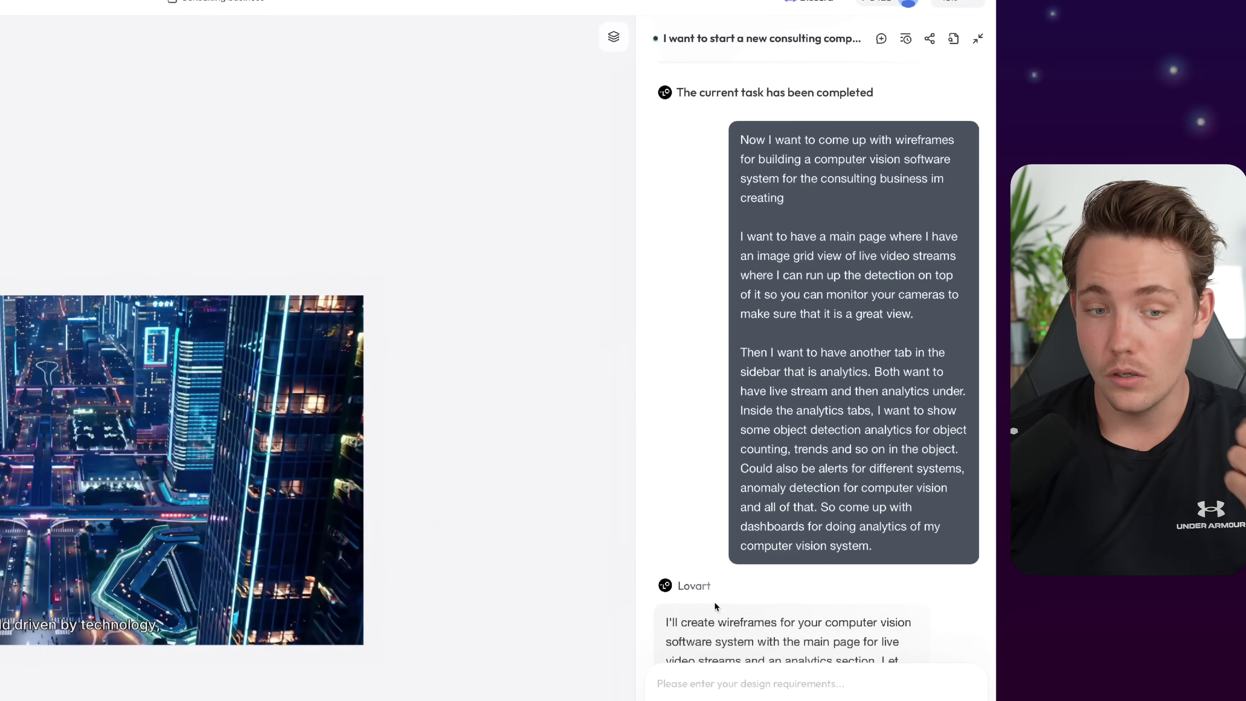
{"action": "scroll", "coordinate": [716, 606], "scroll_direction": "down", "scroll_amount": 10}
Pan the canvas across the NNcode sales video B-roll images.
{"action": "scroll", "coordinate": [787, 628], "scroll_direction": "up", "scroll_amount": 15}
{"action": "scroll", "coordinate": [787, 628], "scroll_direction": "up", "scroll_amount": 8}
{"action": "scroll", "coordinate": [409, 465], "scroll_direction": "down", "scroll_amount": 2}
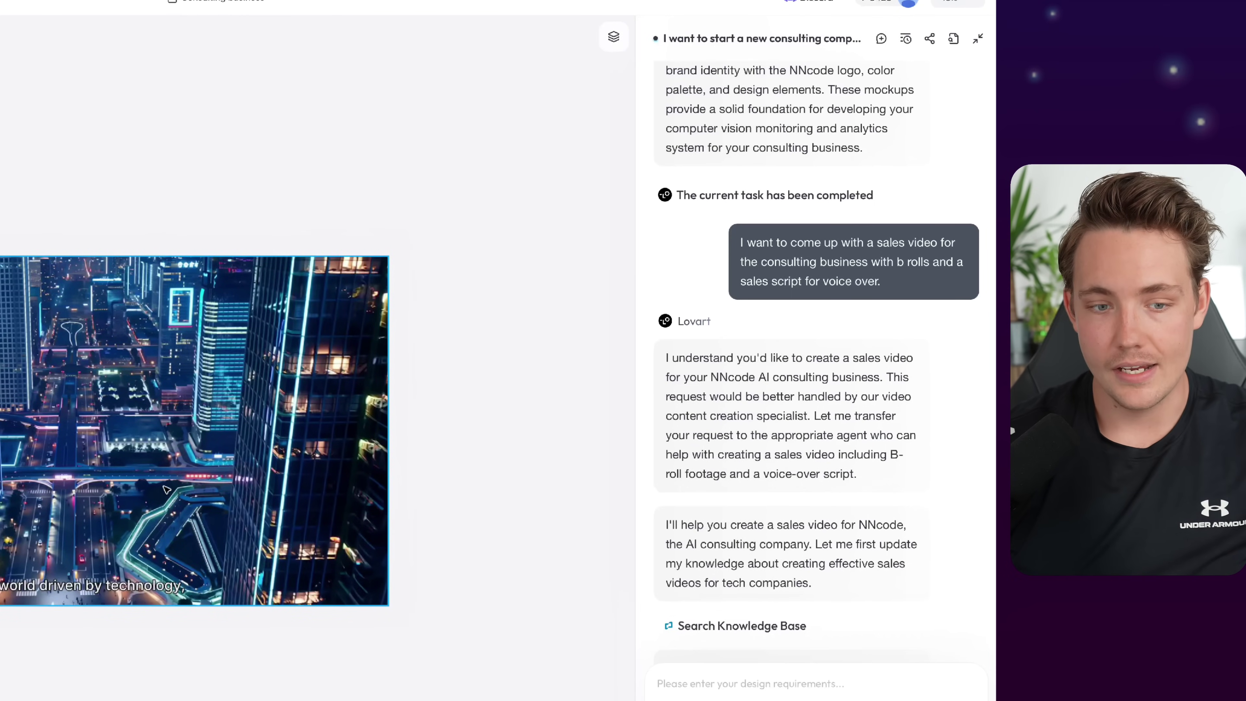
{"action": "scroll", "coordinate": [167, 490], "scroll_direction": "left", "scroll_amount": 2}
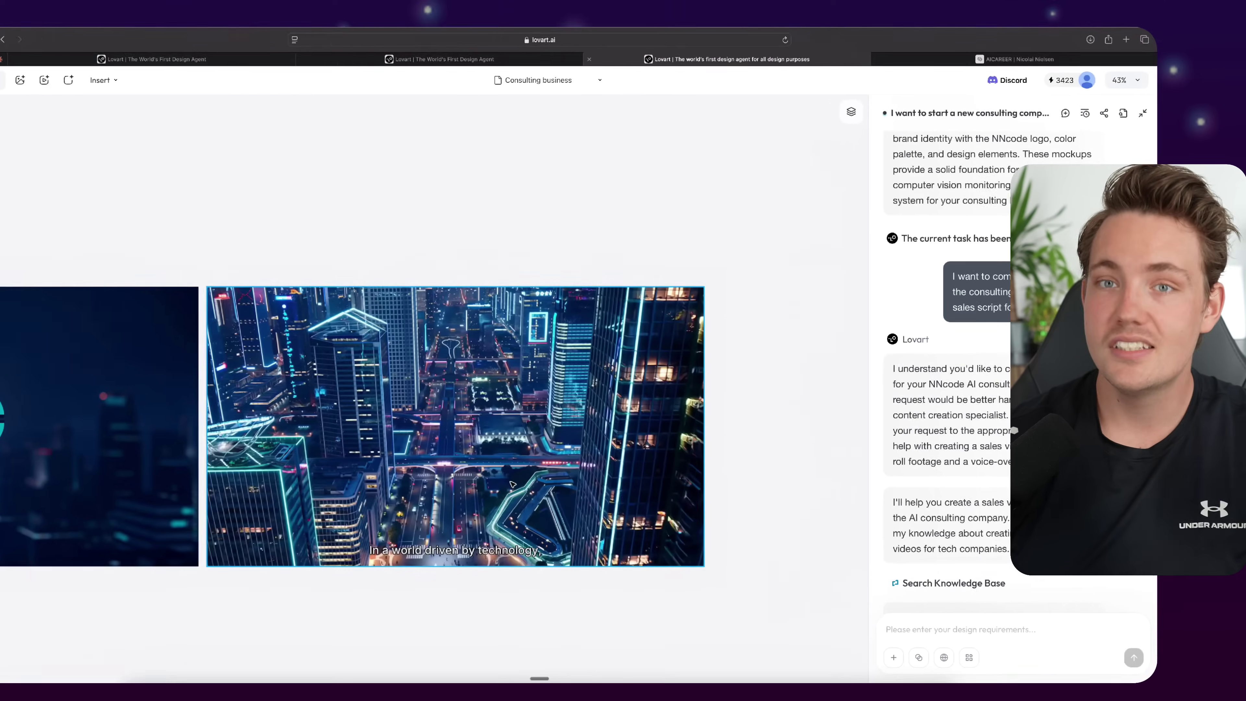
{"action": "scroll", "coordinate": [191, 502], "scroll_direction": "left", "scroll_amount": 5}
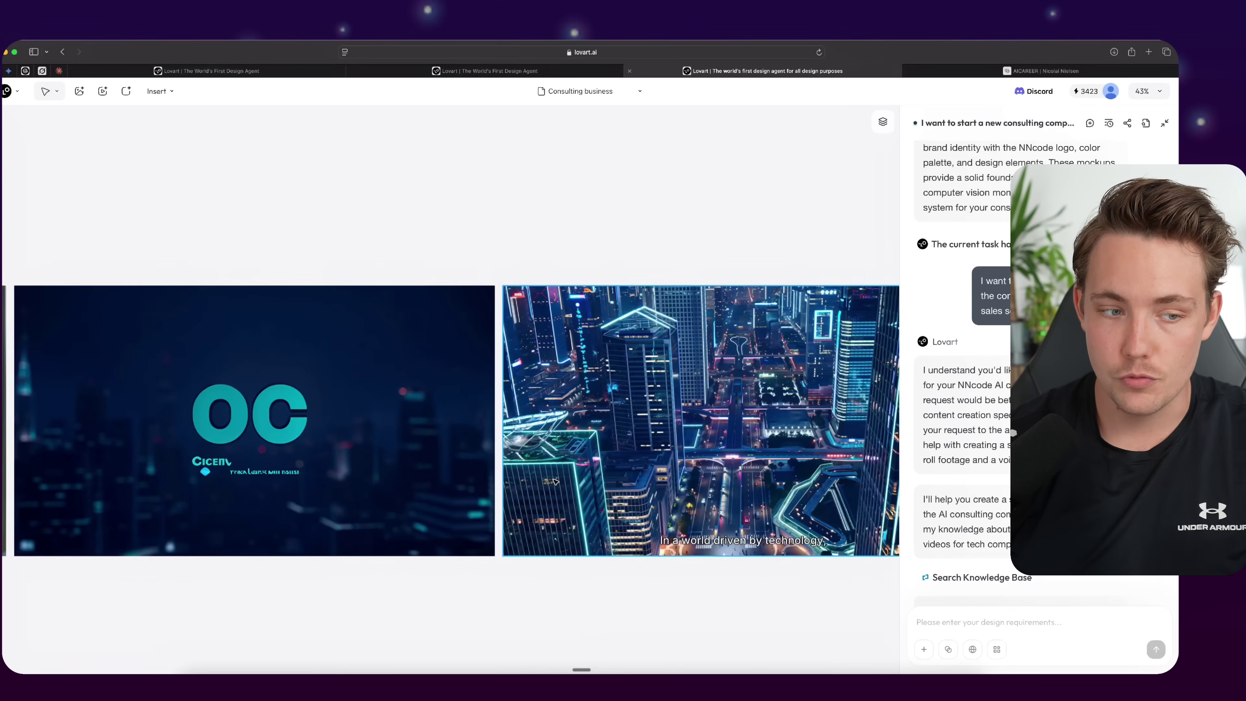
{"action": "scroll", "coordinate": [375, 588], "scroll_direction": "right", "scroll_amount": 10}
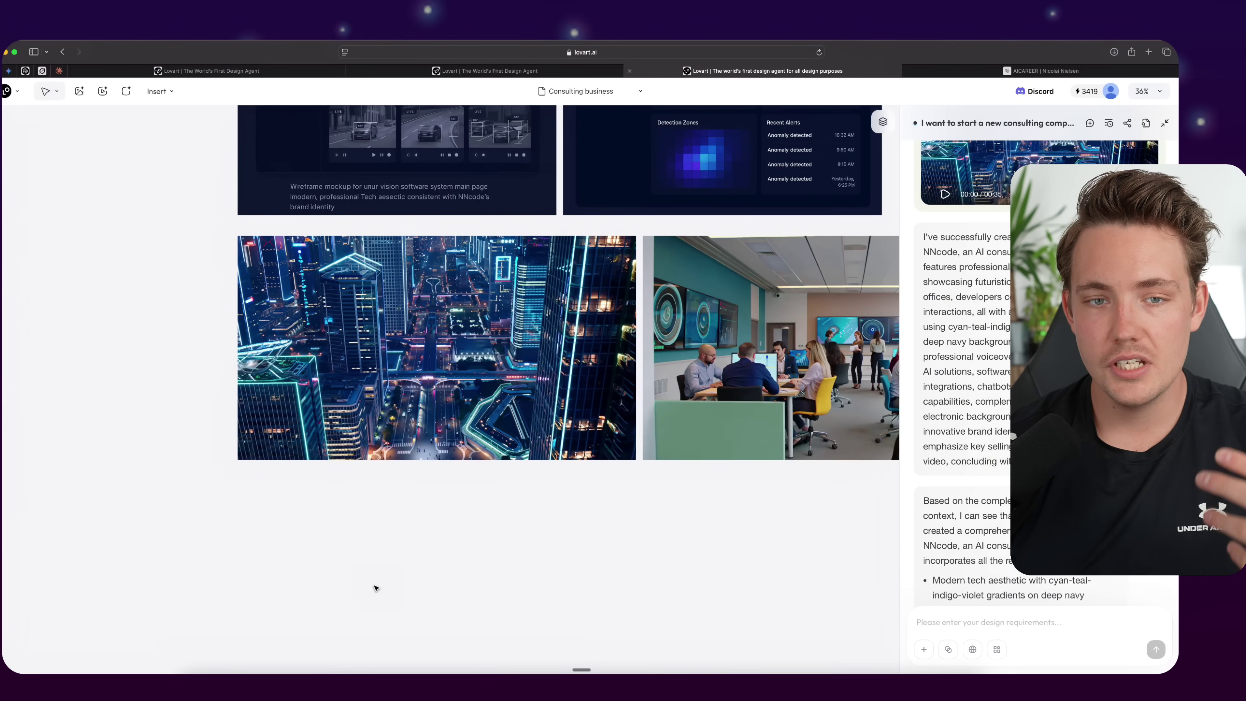
{"action": "scroll", "coordinate": [376, 588], "scroll_direction": "right", "scroll_amount": 15}
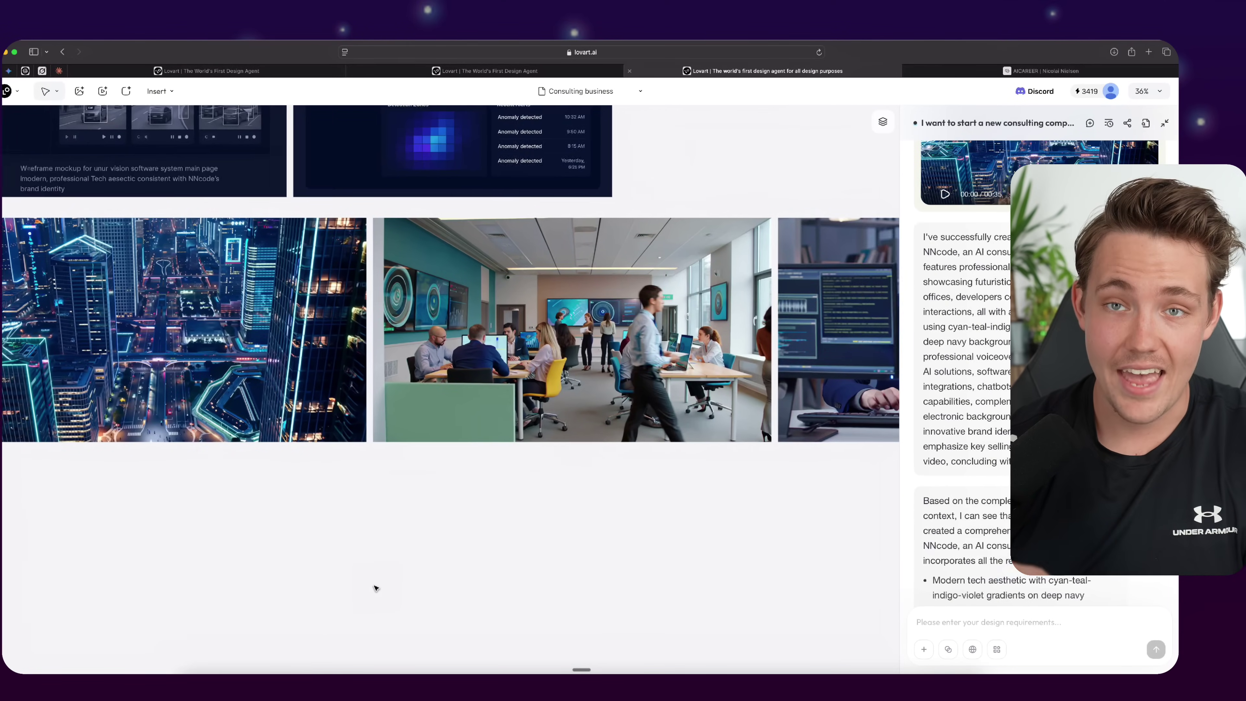
{"action": "scroll", "coordinate": [376, 588], "scroll_direction": "right", "scroll_amount": 17}
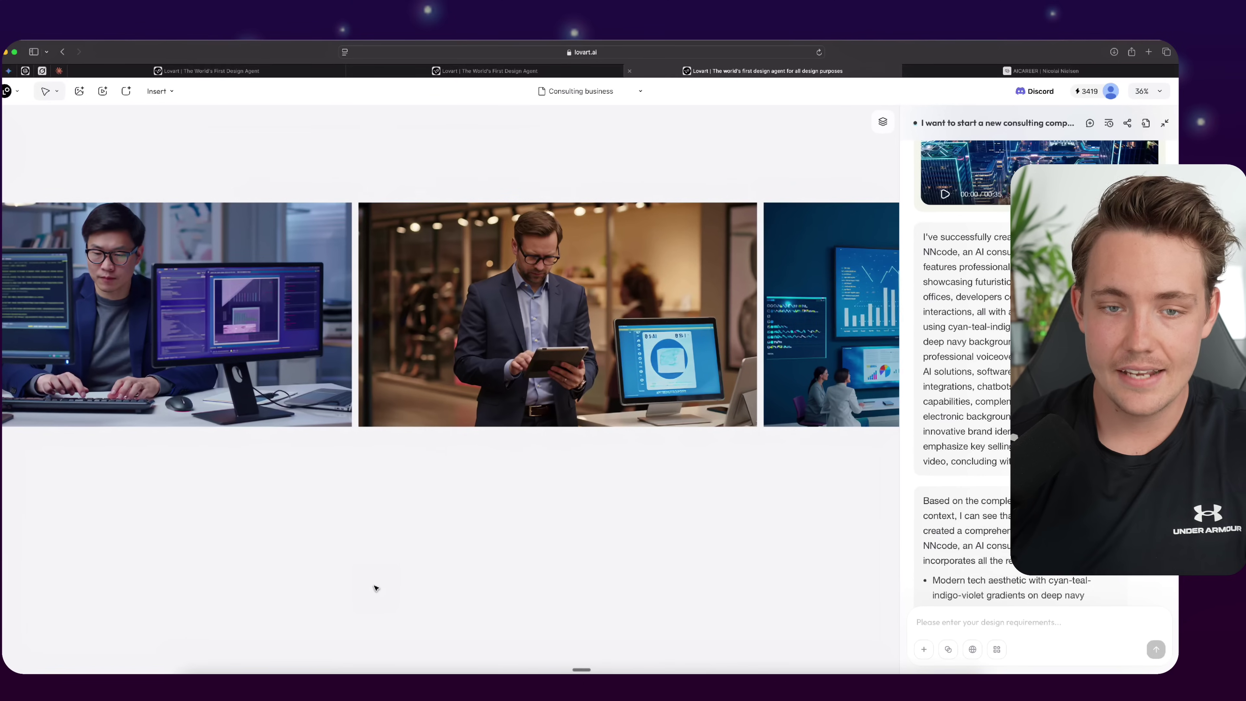
{"action": "scroll", "coordinate": [375, 588], "scroll_direction": "right", "scroll_amount": 9}
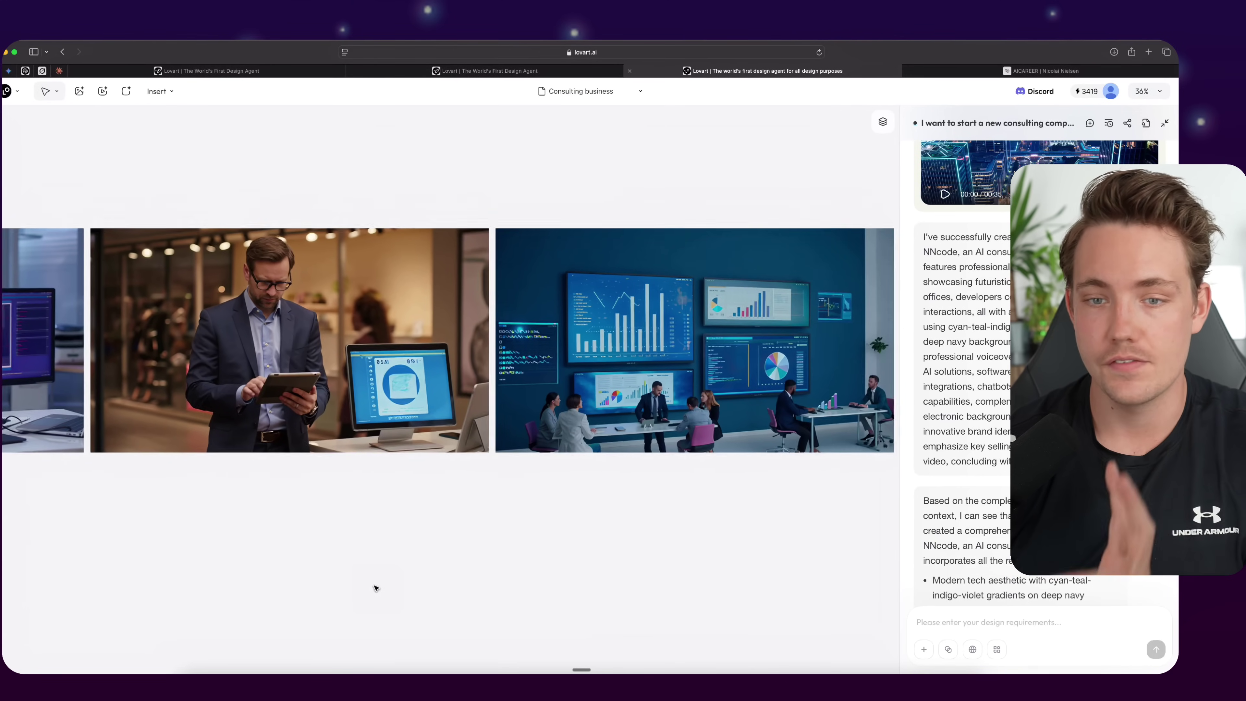
{"action": "scroll", "coordinate": [375, 588], "scroll_direction": "right", "scroll_amount": 12}
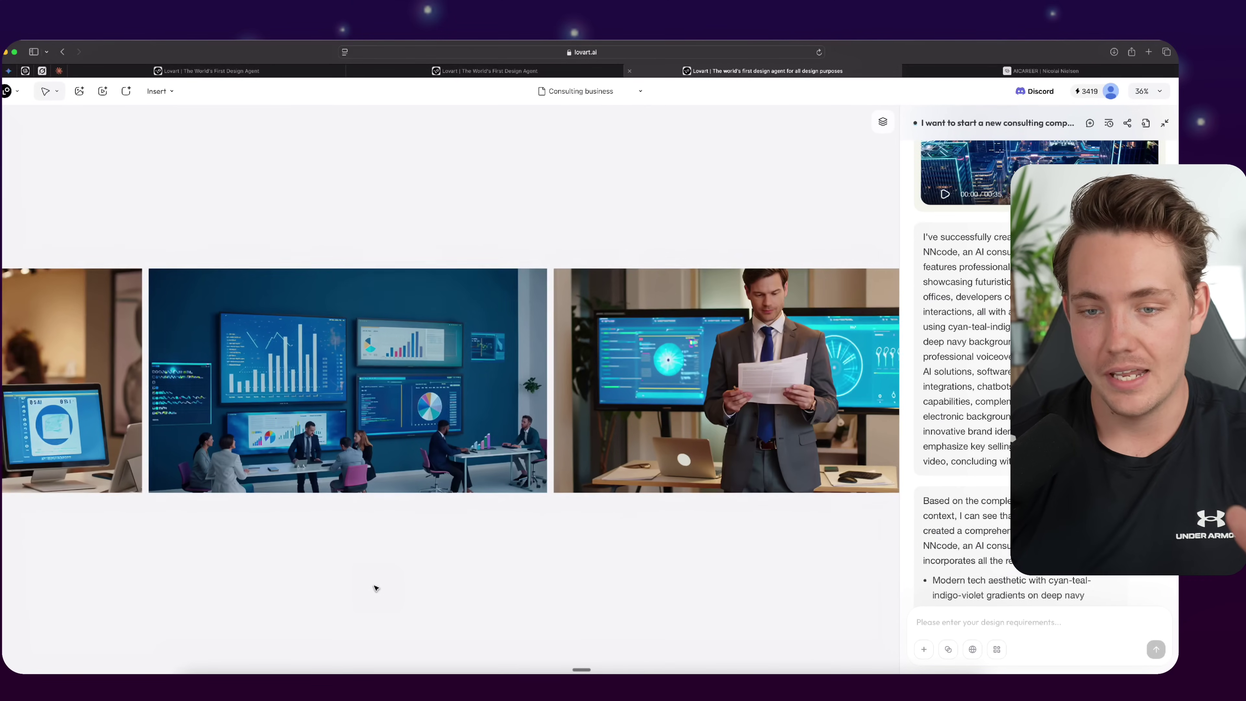
{"action": "scroll", "coordinate": [376, 588], "scroll_direction": "right", "scroll_amount": 20}
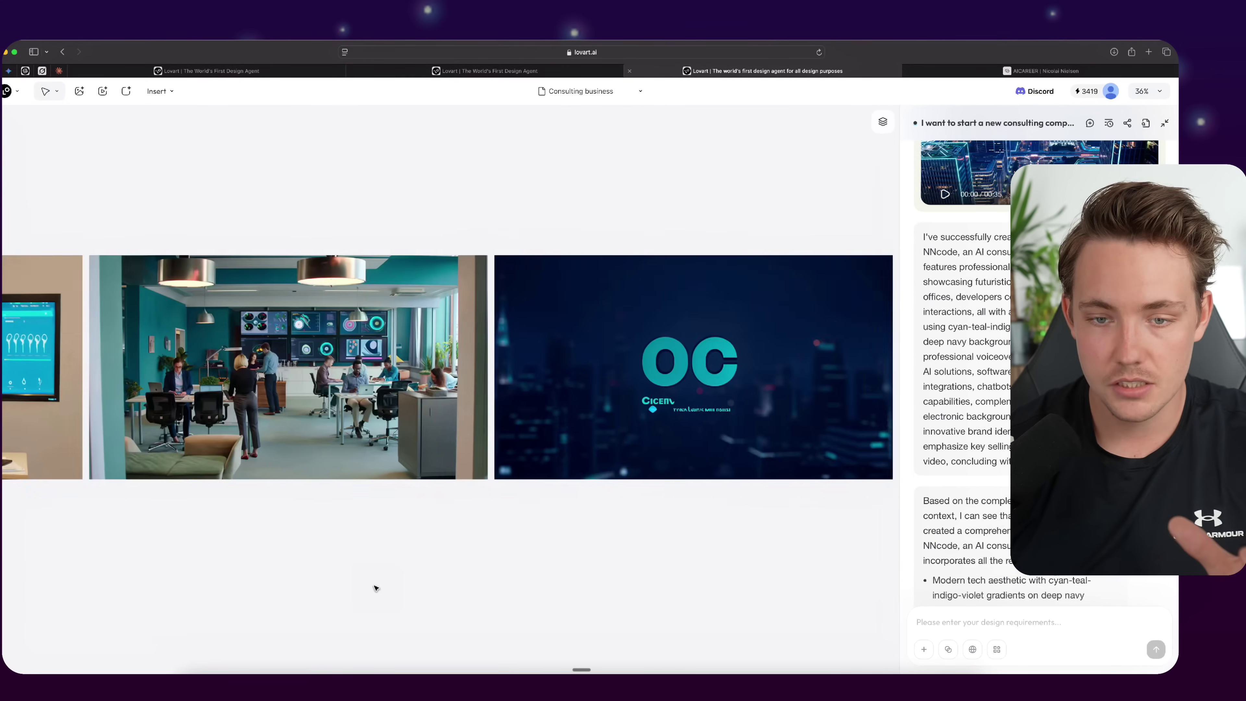
{"action": "scroll", "coordinate": [666, 576], "scroll_direction": "right", "scroll_amount": 13}
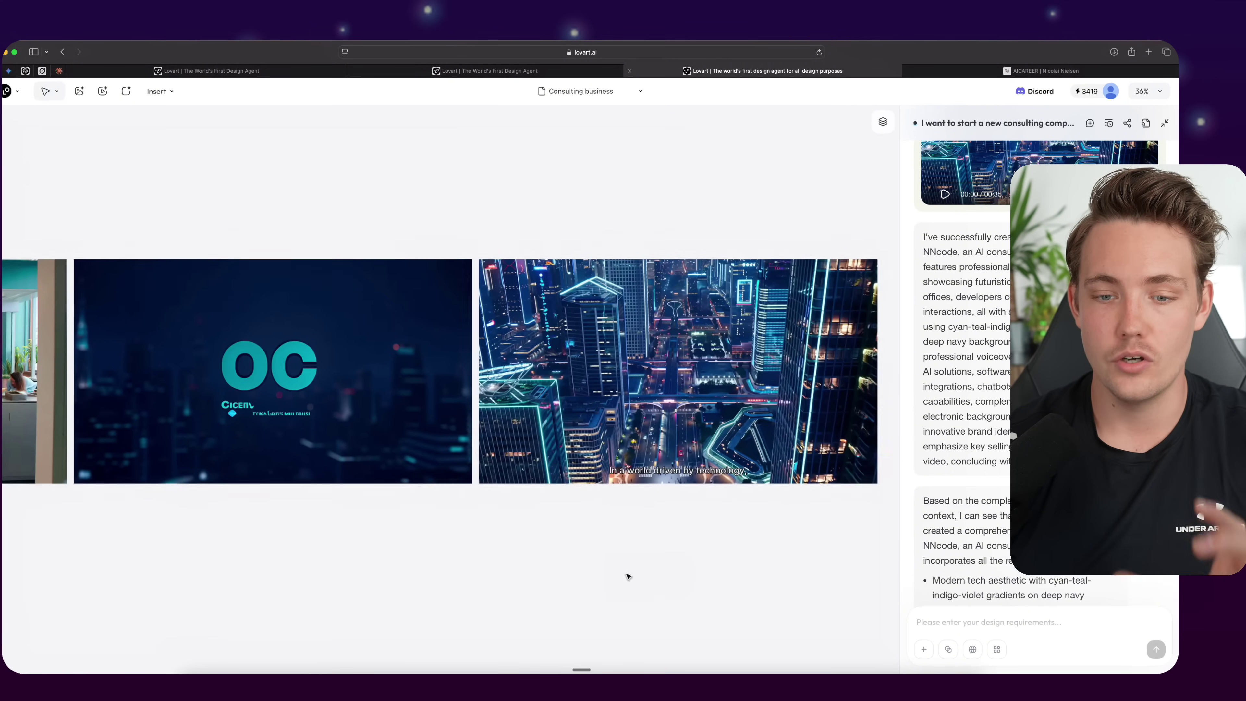
{"action": "scroll", "coordinate": [699, 428], "scroll_direction": "right", "scroll_amount": 3}
Scroll the chat up to the NNcode AI Consulting Sales Video card.
{"action": "scroll", "coordinate": [700, 428], "scroll_direction": "up", "scroll_amount": 1}
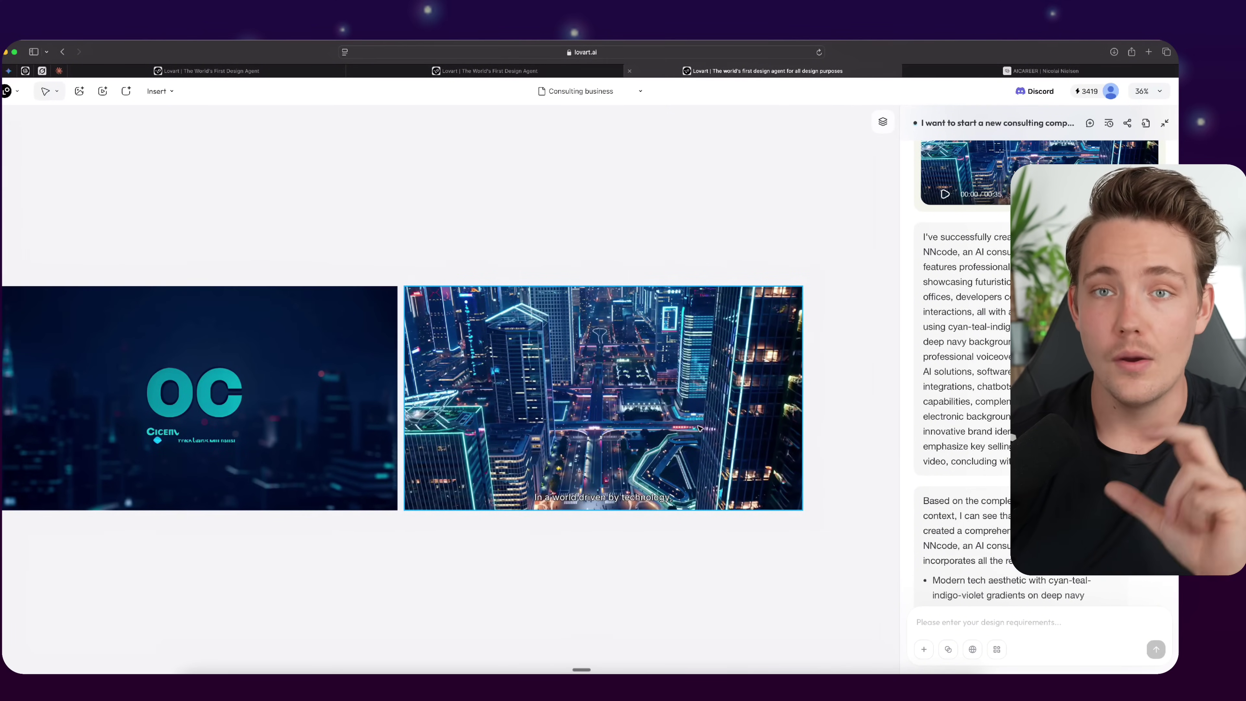
{"action": "scroll", "coordinate": [700, 428], "scroll_direction": "down", "scroll_amount": 1}
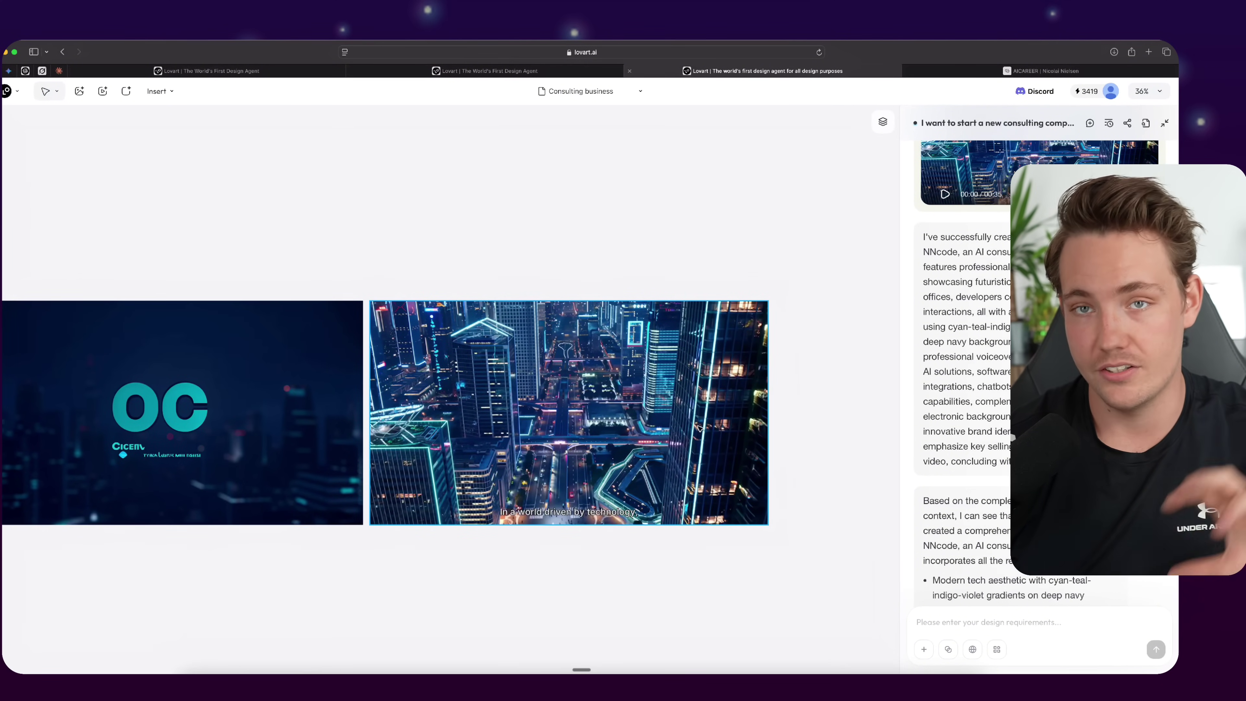
{"action": "scroll", "coordinate": [700, 428], "scroll_direction": "right", "scroll_amount": 1}
{"action": "scroll", "coordinate": [699, 427], "scroll_direction": "up", "scroll_amount": 1}
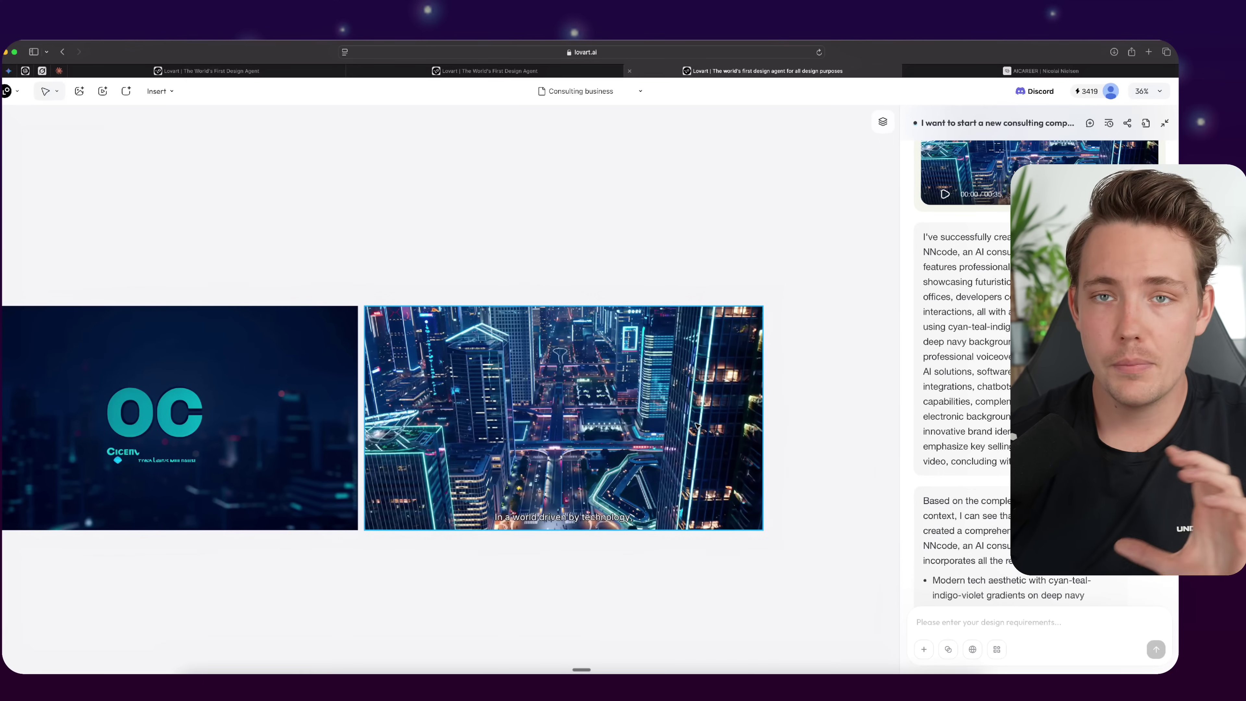
{"action": "scroll", "coordinate": [699, 428], "scroll_direction": "up", "scroll_amount": 1}
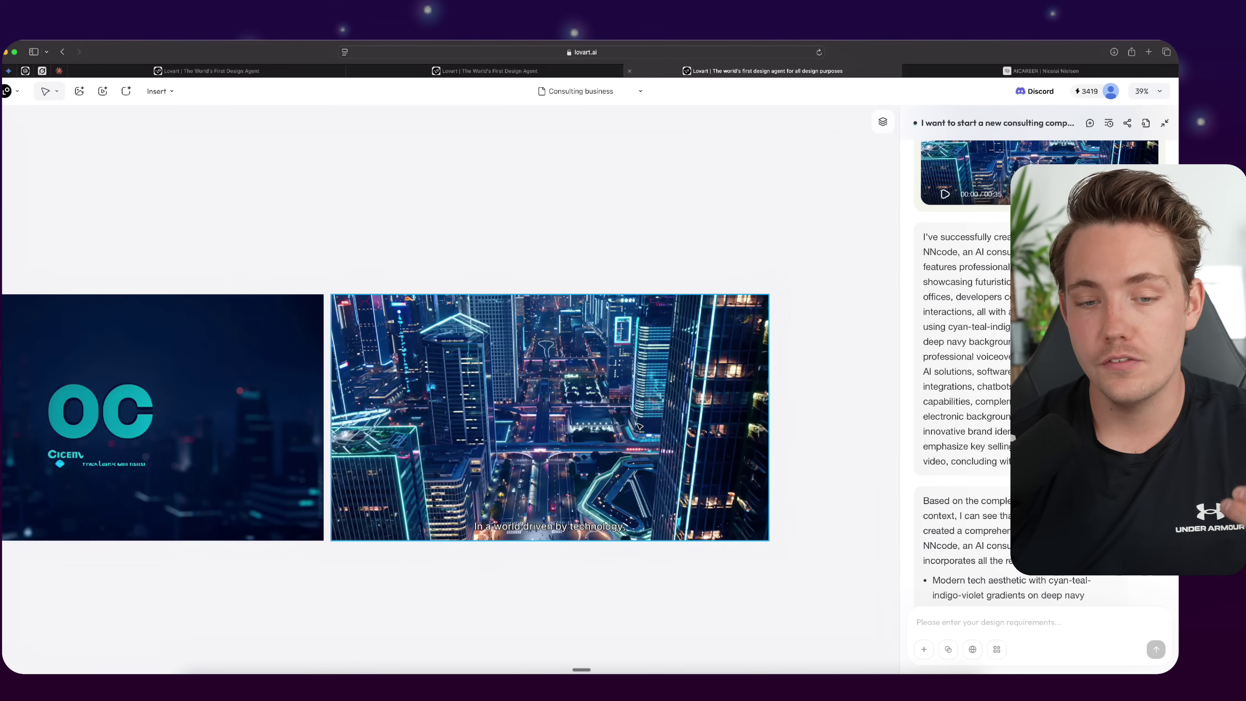
{"action": "scroll", "coordinate": [700, 427], "scroll_direction": "up", "scroll_amount": 1}
{"action": "scroll", "coordinate": [956, 275], "scroll_direction": "up", "scroll_amount": 3}
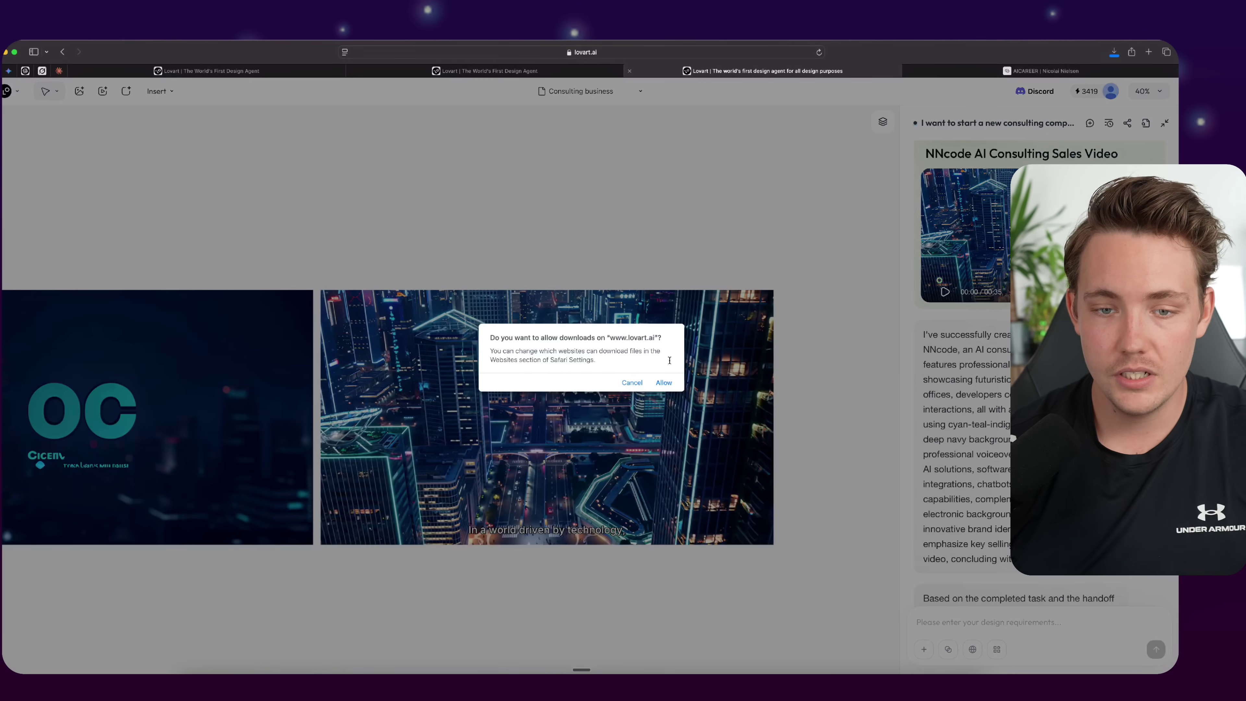
Allow downloads from lovart.ai and open the downloaded video-2.mp4 sales video.
{"action": "left_click", "coordinate": [663, 382]}
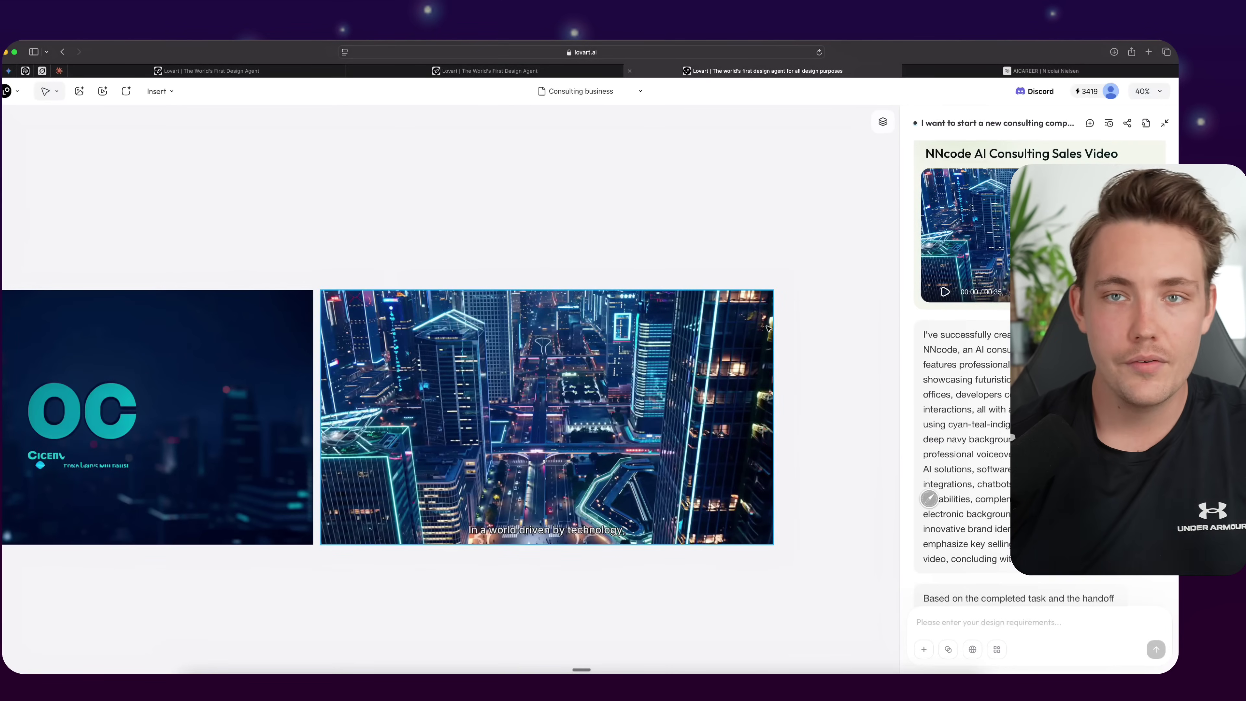
{"action": "left_click", "coordinate": [878, 684]}
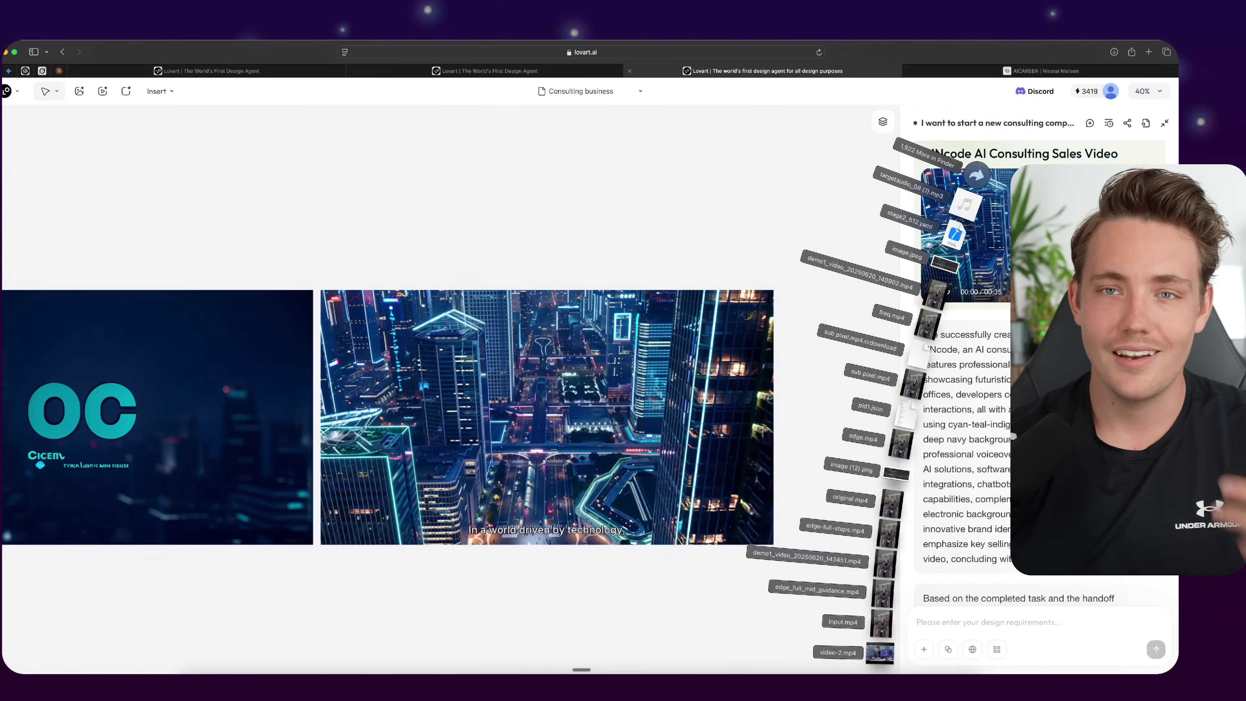
{"action": "left_click", "coordinate": [881, 657]}
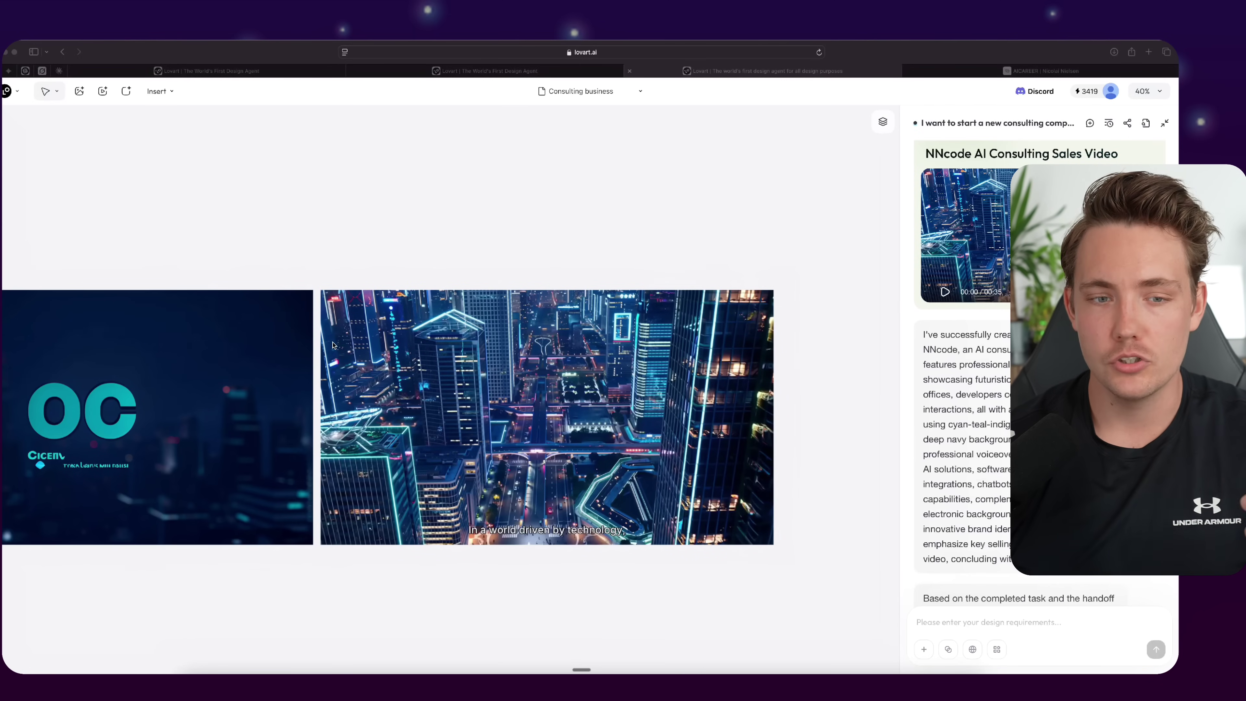
{"action": "scroll", "coordinate": [336, 344], "scroll_direction": "left", "scroll_amount": 5}
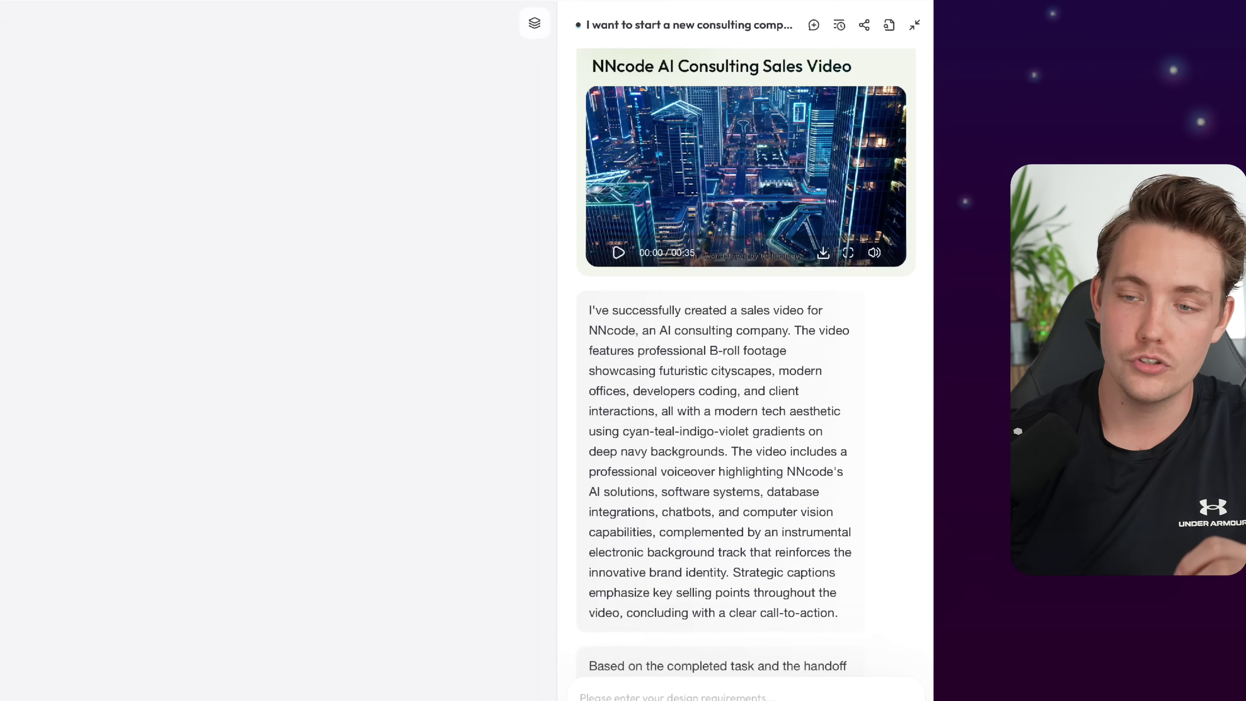
Scroll back to the Lovart home page's Recent Projects list.
{"action": "scroll", "coordinate": [790, 572], "scroll_direction": "up", "scroll_amount": 2}
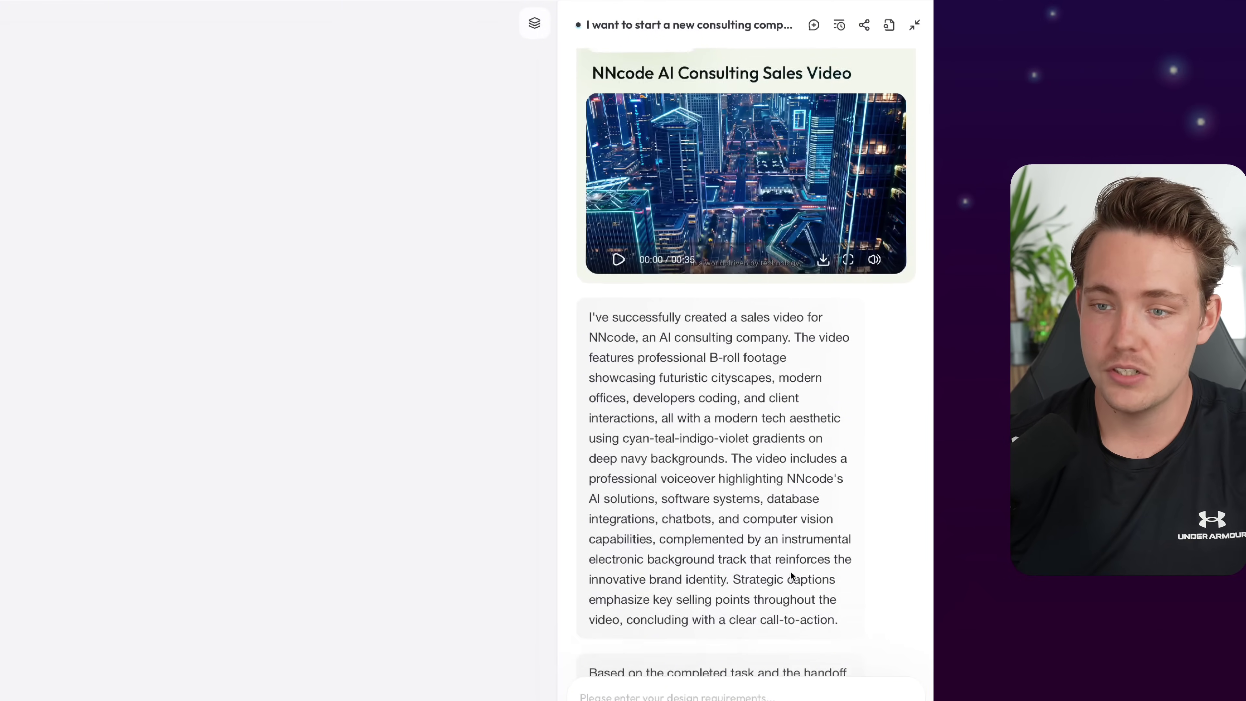
{"action": "scroll", "coordinate": [790, 572], "scroll_direction": "up", "scroll_amount": 10}
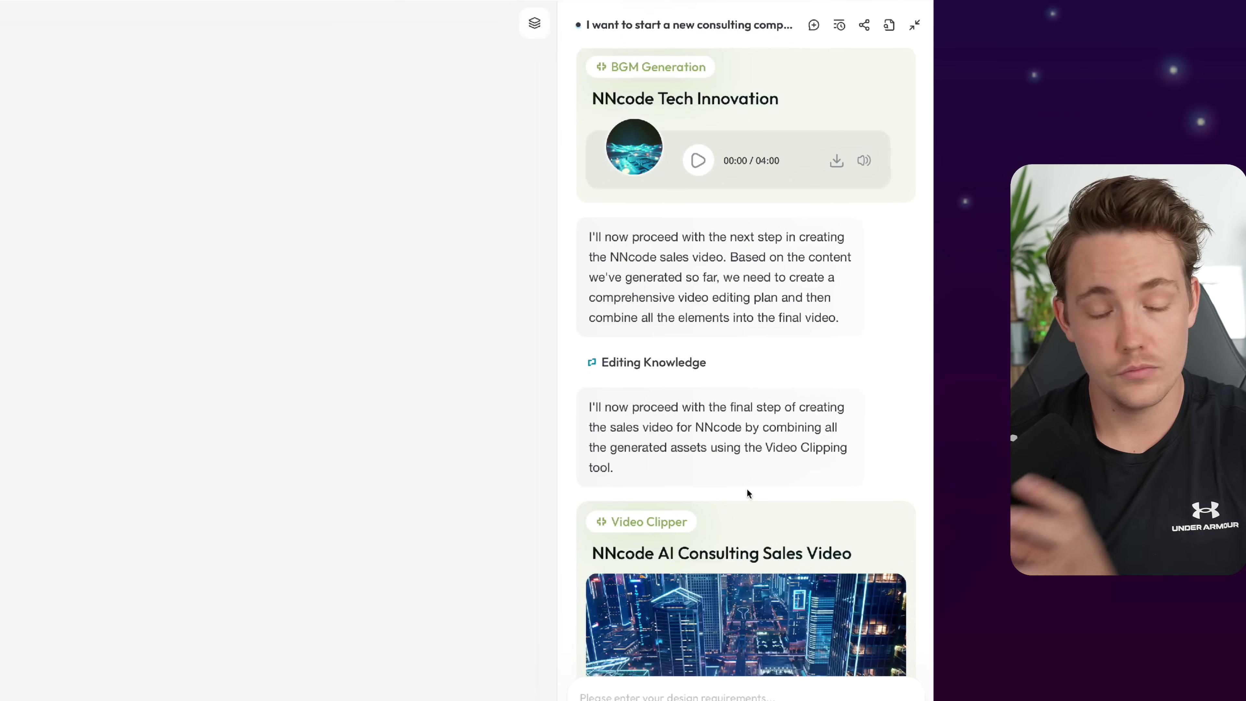
{"action": "scroll", "coordinate": [788, 426], "scroll_direction": "down", "scroll_amount": 12}
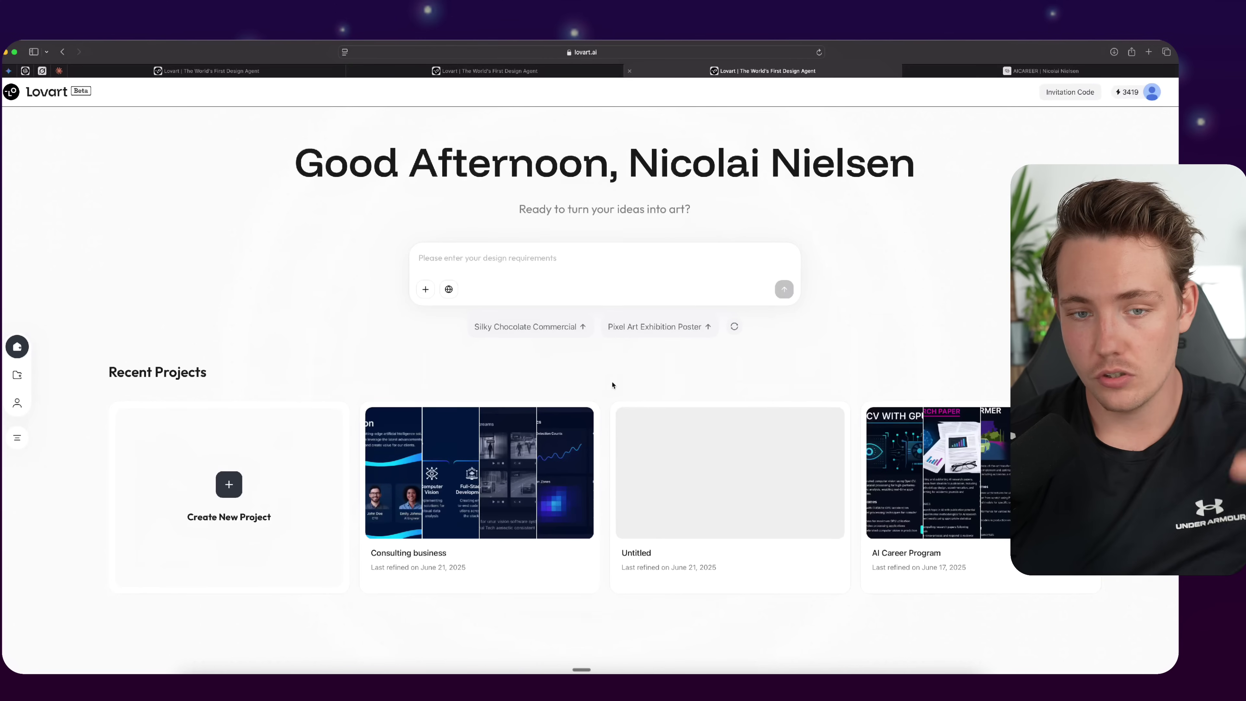
Open the AI Career Program project and scroll up through its generated course pages.
{"action": "left_click", "coordinate": [961, 475]}
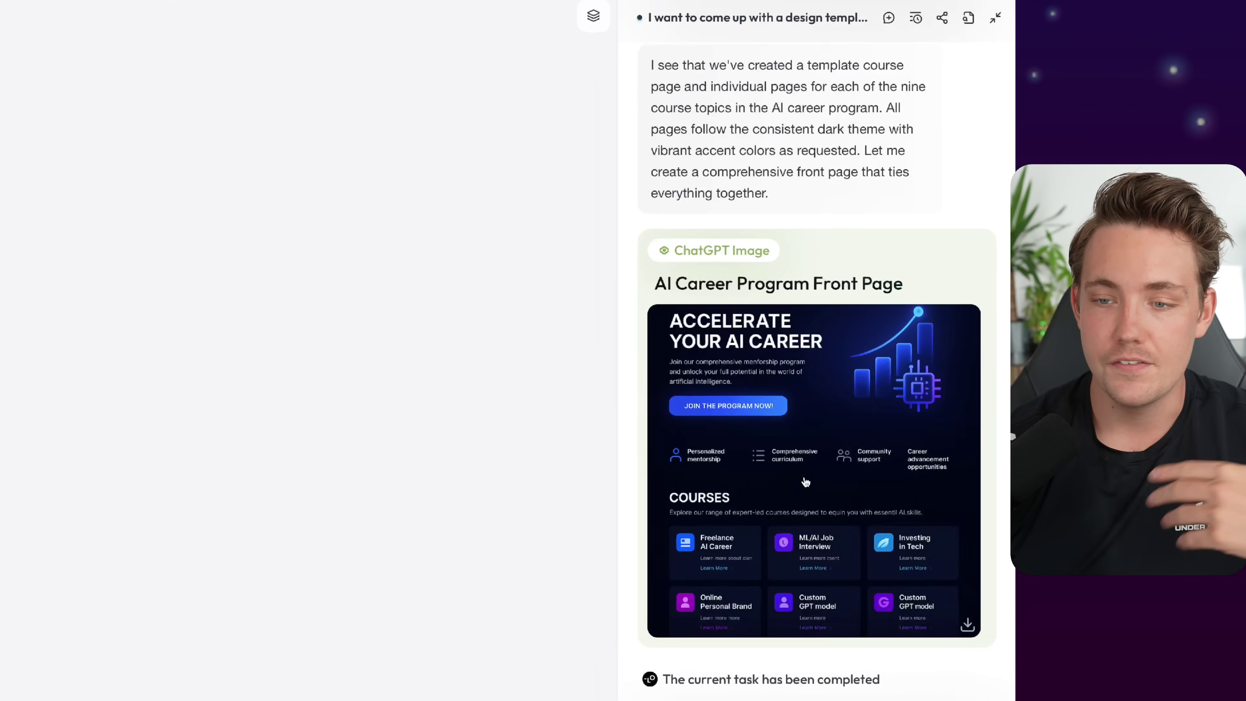
{"action": "scroll", "coordinate": [908, 463], "scroll_direction": "up", "scroll_amount": 15}
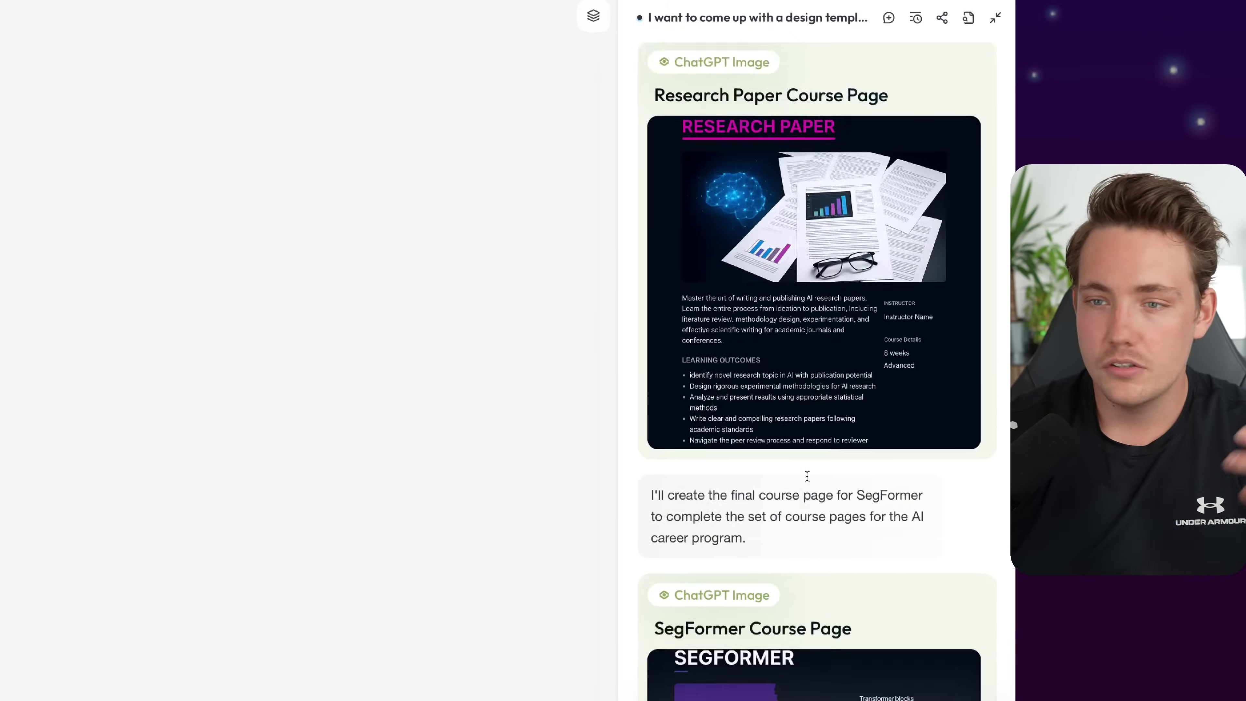
{"action": "scroll", "coordinate": [807, 476], "scroll_direction": "up", "scroll_amount": 20}
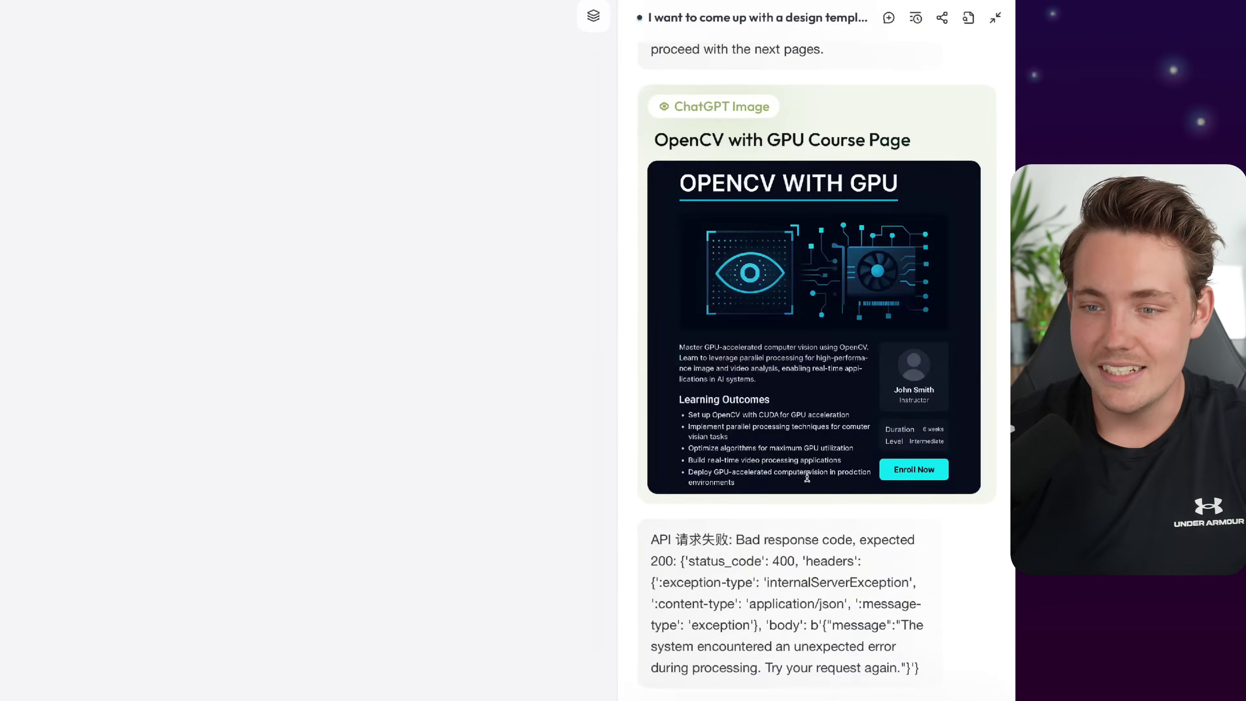
{"action": "scroll", "coordinate": [757, 397], "scroll_direction": "up", "scroll_amount": 15}
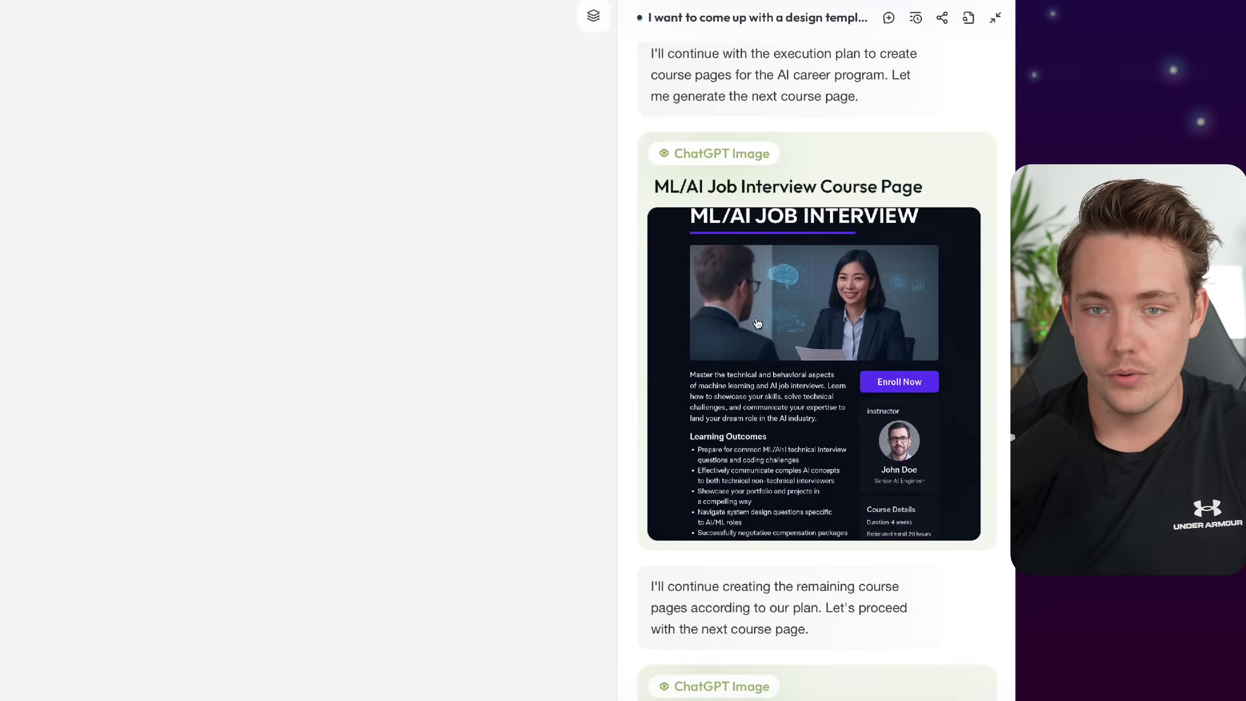
{"action": "scroll", "coordinate": [812, 120], "scroll_direction": "up", "scroll_amount": 15}
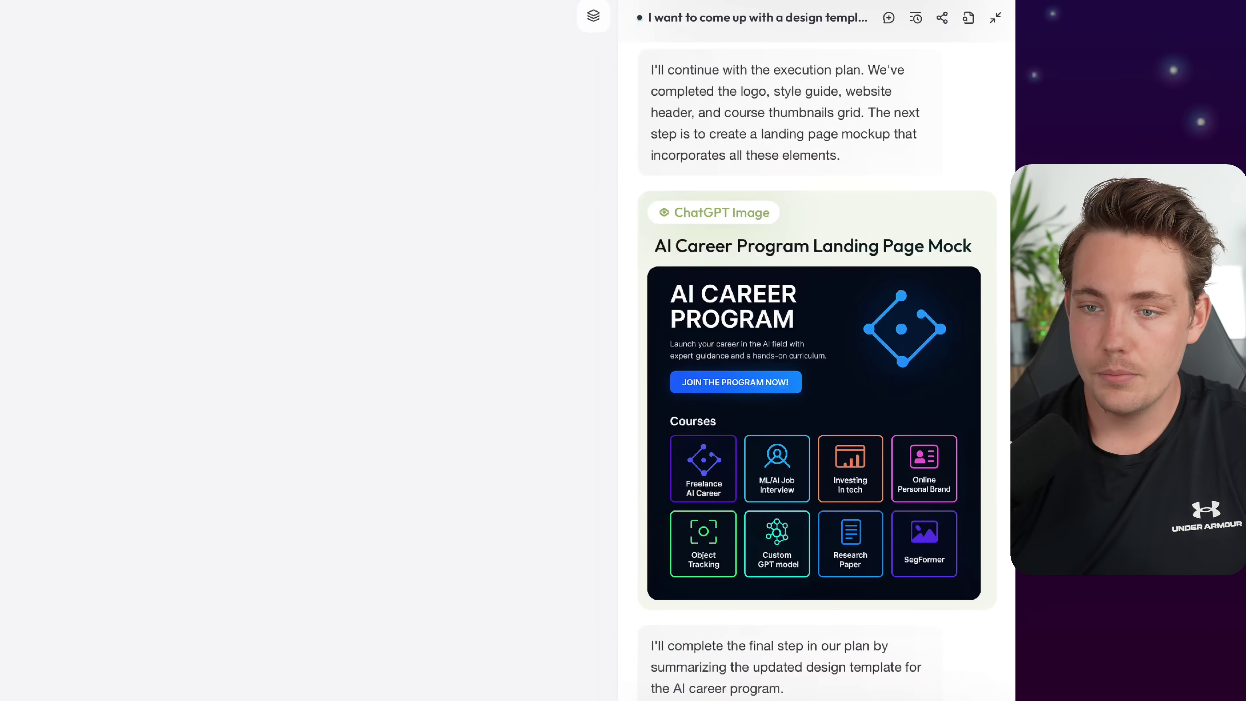
{"action": "scroll", "coordinate": [816, 254], "scroll_direction": "up", "scroll_amount": 20}
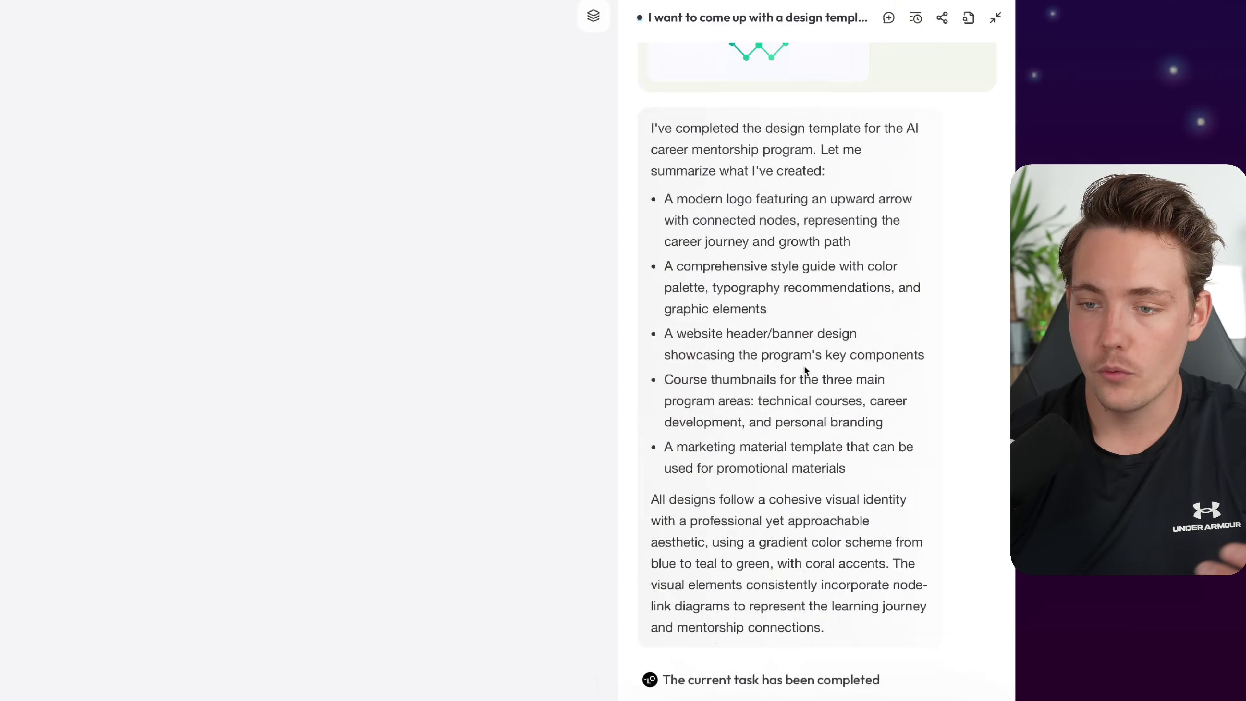
{"action": "scroll", "coordinate": [804, 373], "scroll_direction": "up", "scroll_amount": 20}
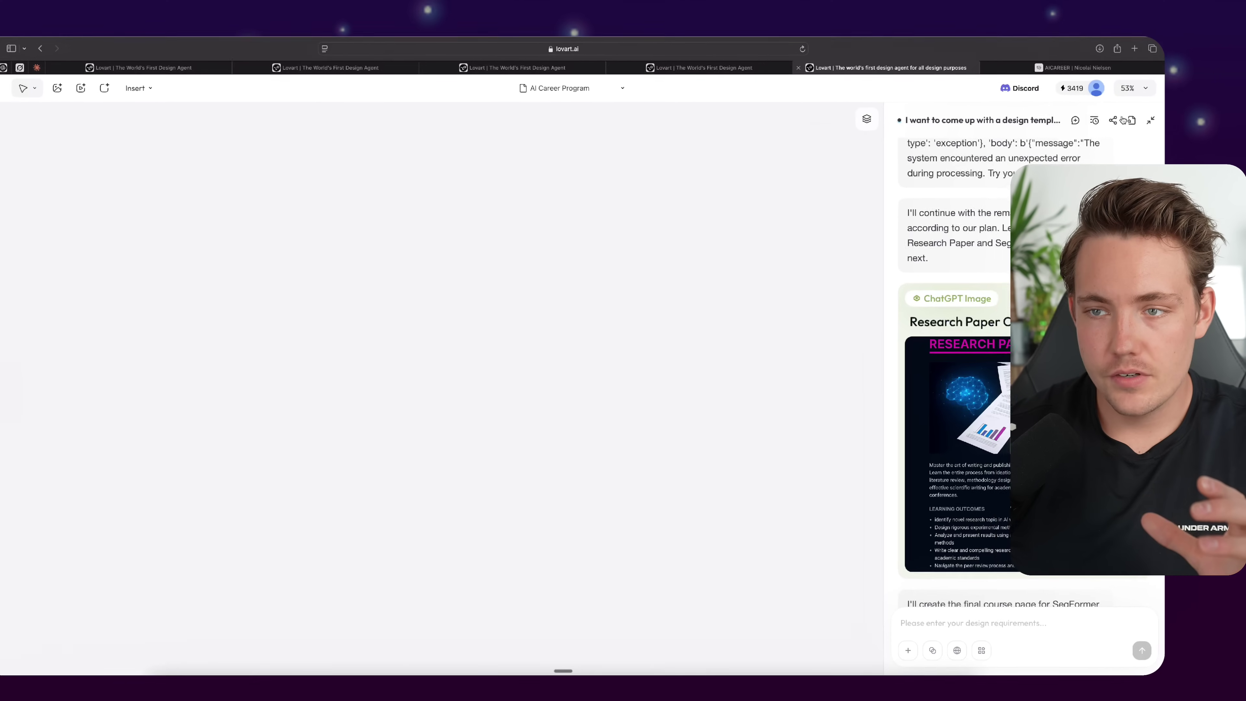
Copy the AI Career Program conversation's public replay link from the Publish popup.
{"action": "left_click", "coordinate": [1127, 123]}
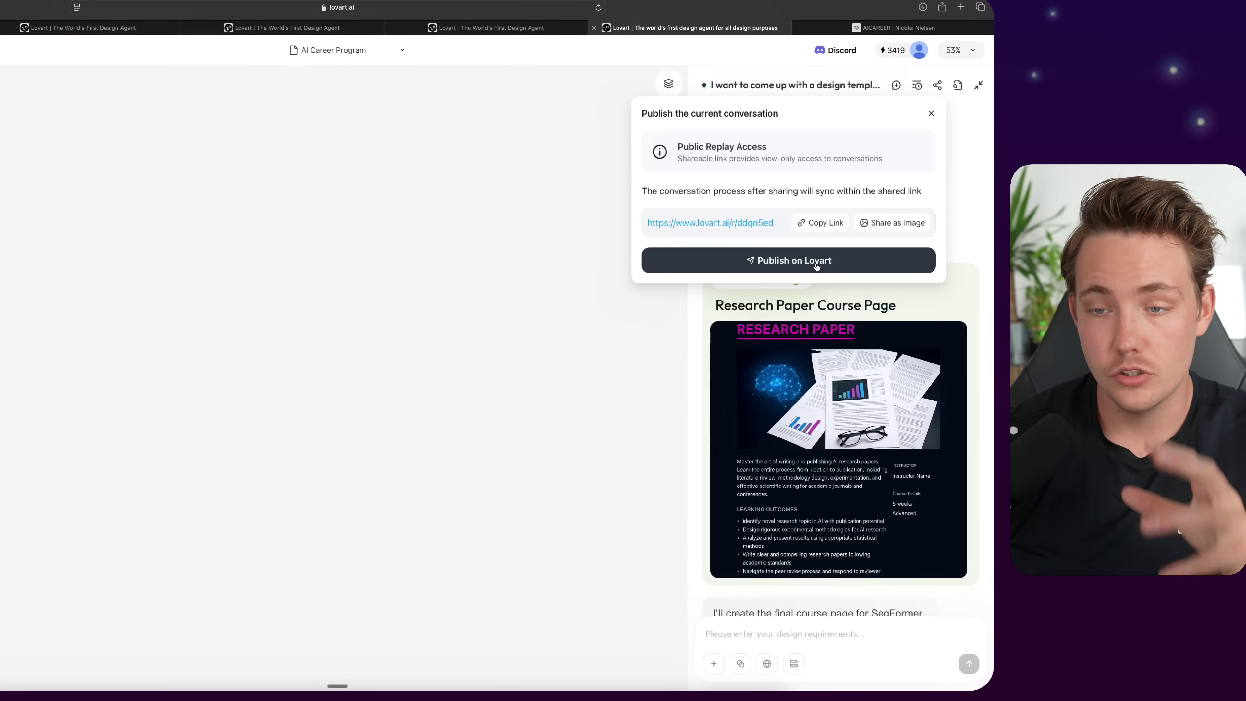
{"action": "left_click", "coordinate": [820, 224]}
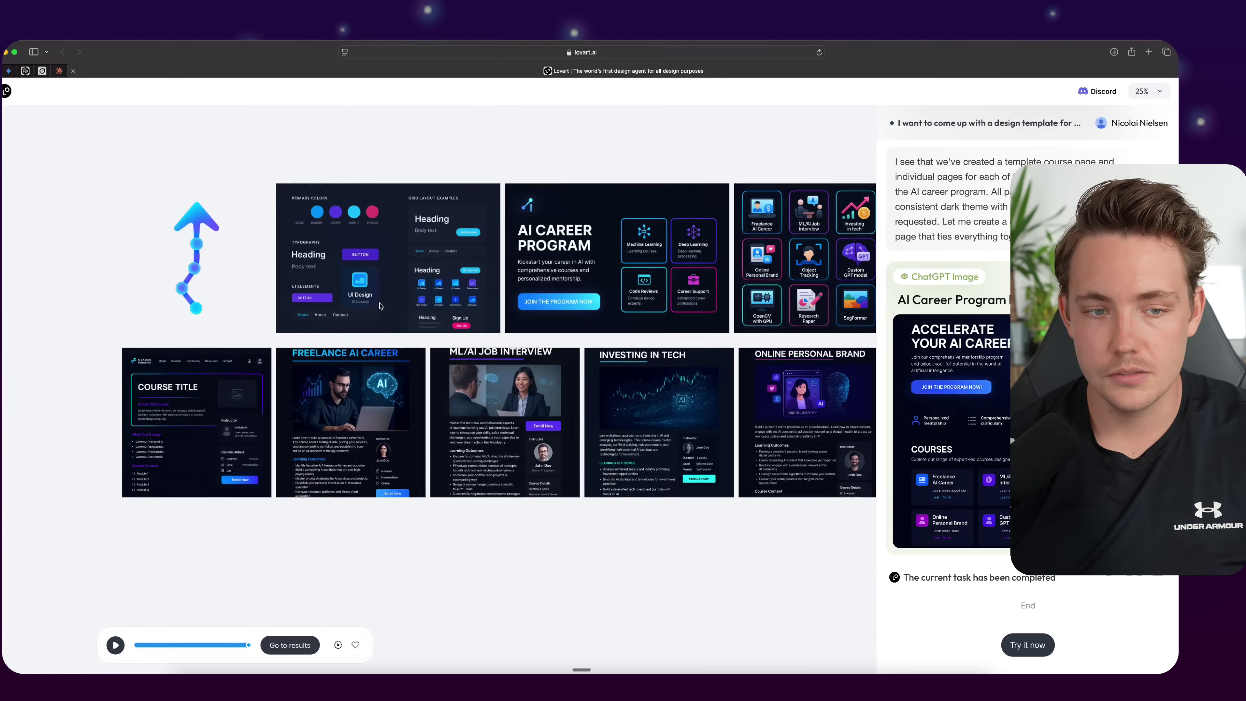
{"action": "scroll", "coordinate": [400, 321], "scroll_direction": "up", "scroll_amount": 2}
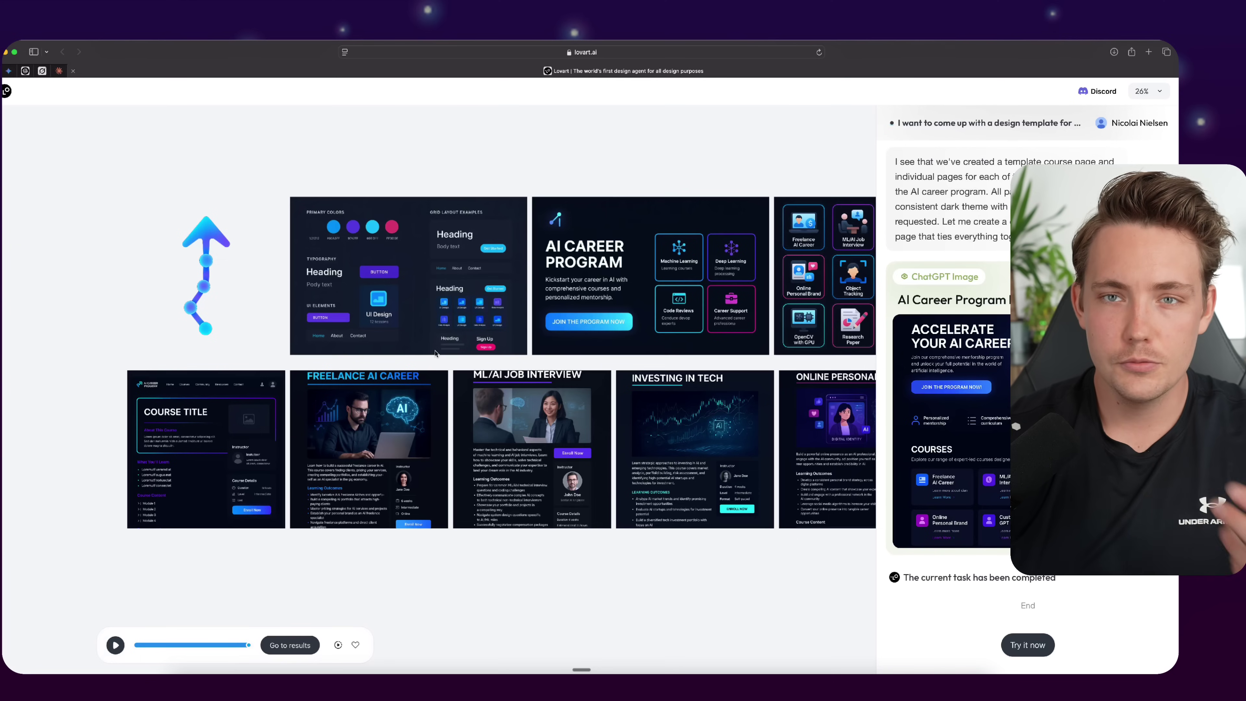
{"action": "scroll", "coordinate": [427, 344], "scroll_direction": "up", "scroll_amount": 3}
{"action": "scroll", "coordinate": [435, 353], "scroll_direction": "up", "scroll_amount": 10}
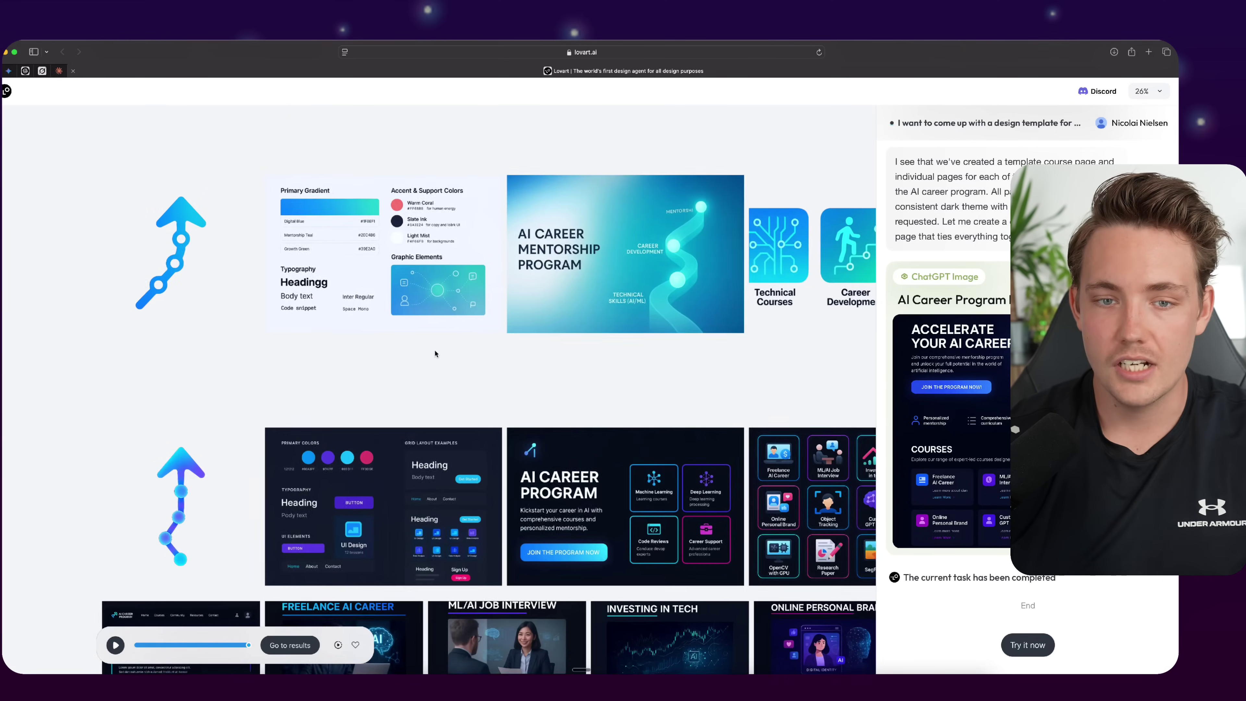
{"action": "scroll", "coordinate": [436, 353], "scroll_direction": "up", "scroll_amount": 4}
{"action": "scroll", "coordinate": [436, 353], "scroll_direction": "right", "scroll_amount": 3}
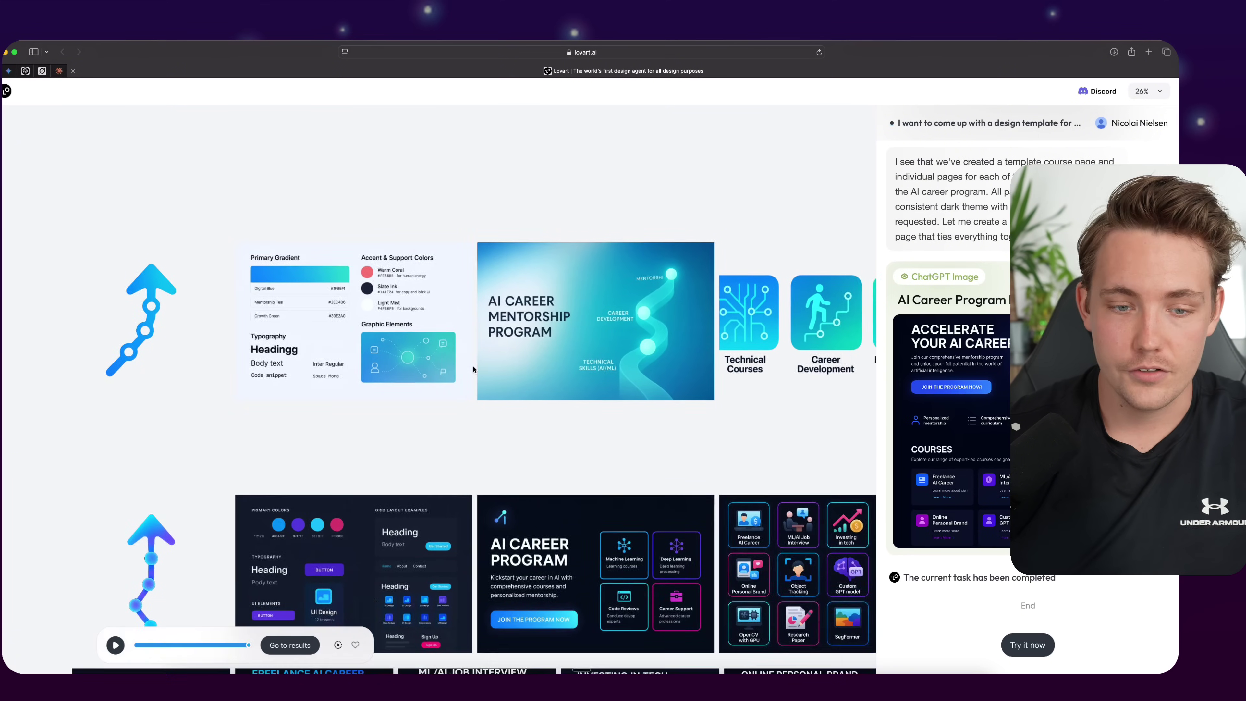
{"action": "scroll", "coordinate": [372, 350], "scroll_direction": "right", "scroll_amount": 7}
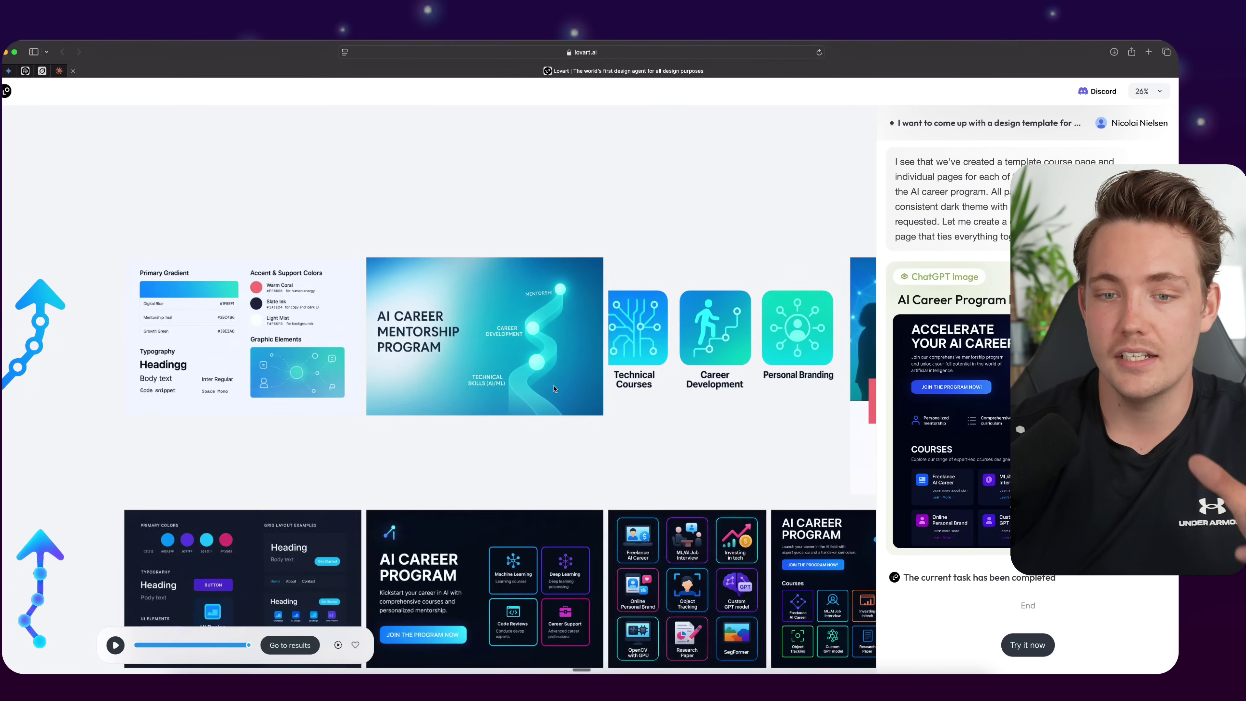
{"action": "scroll", "coordinate": [554, 389], "scroll_direction": "left", "scroll_amount": 6}
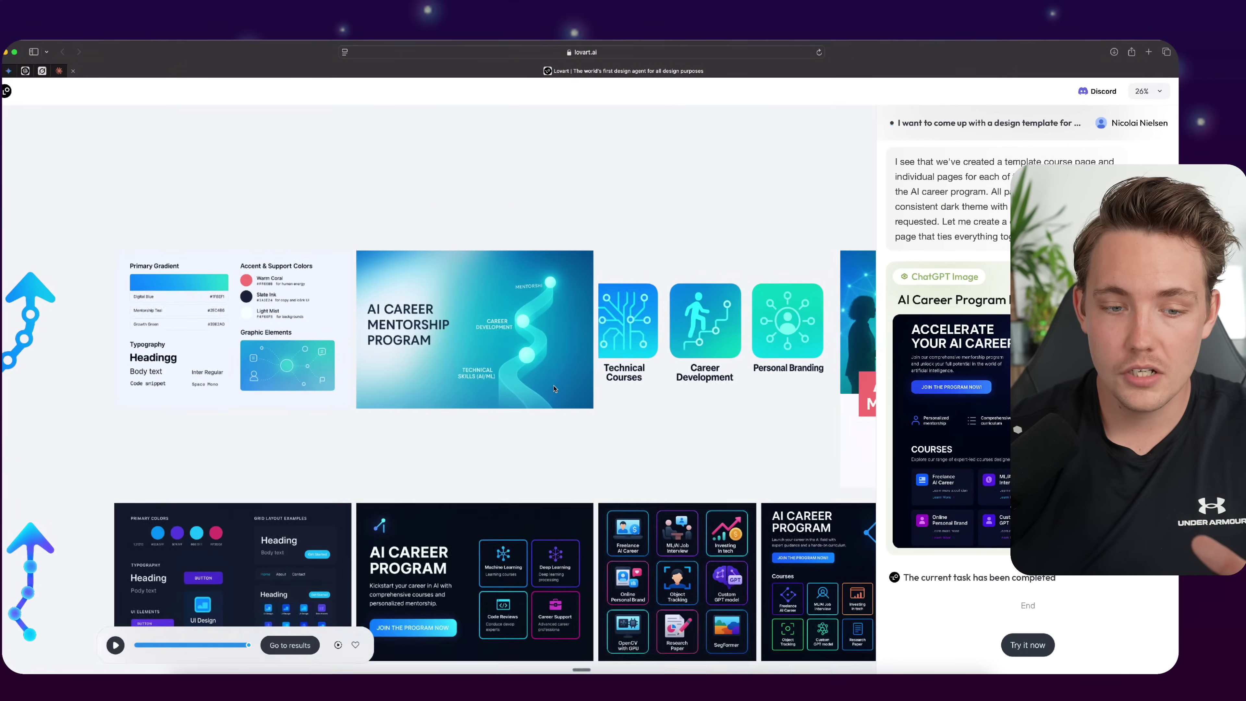
{"action": "scroll", "coordinate": [455, 483], "scroll_direction": "down", "scroll_amount": 10}
{"action": "scroll", "coordinate": [455, 483], "scroll_direction": "down", "scroll_amount": 2}
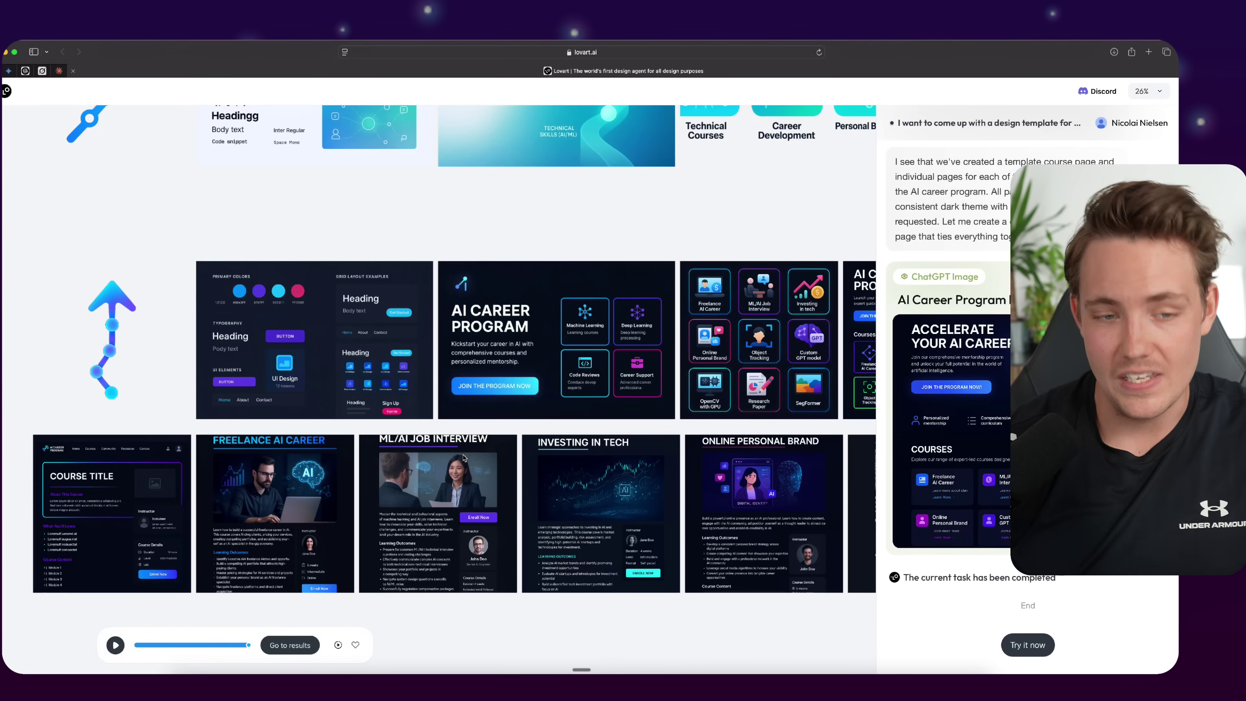
{"action": "scroll", "coordinate": [592, 475], "scroll_direction": "right", "scroll_amount": 8}
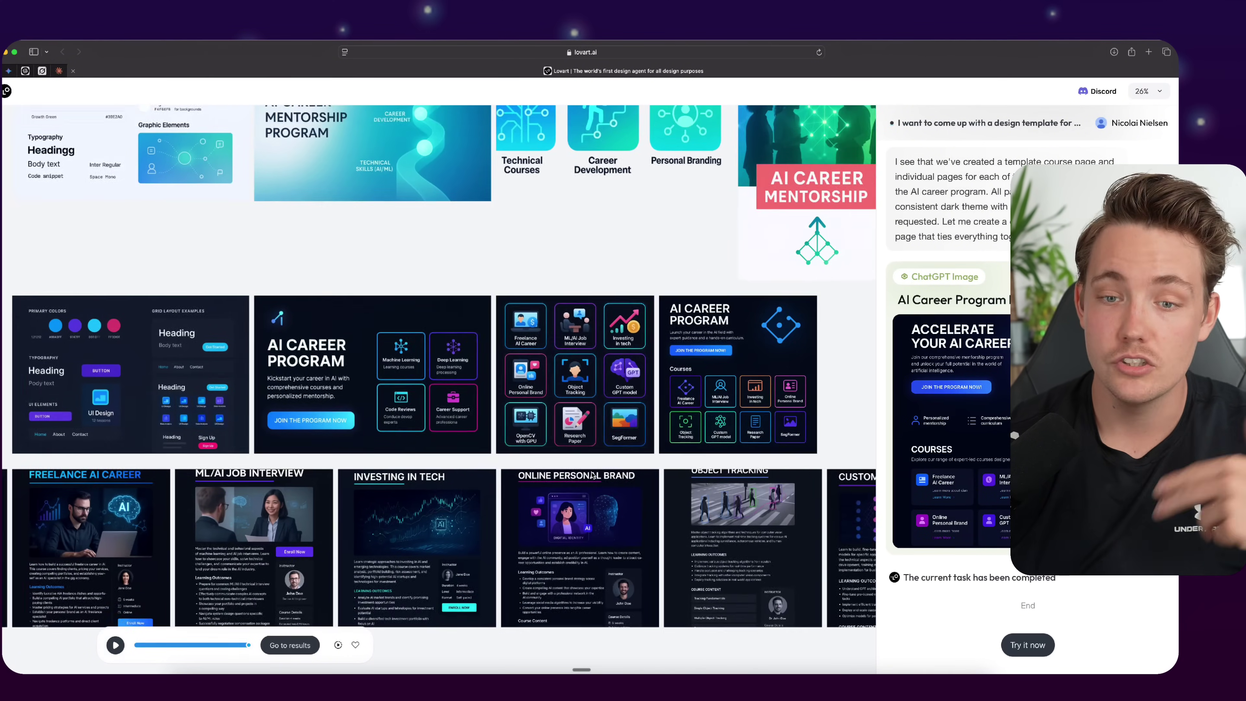
{"action": "scroll", "coordinate": [588, 448], "scroll_direction": "right", "scroll_amount": 4}
{"action": "scroll", "coordinate": [588, 431], "scroll_direction": "up", "scroll_amount": 3}
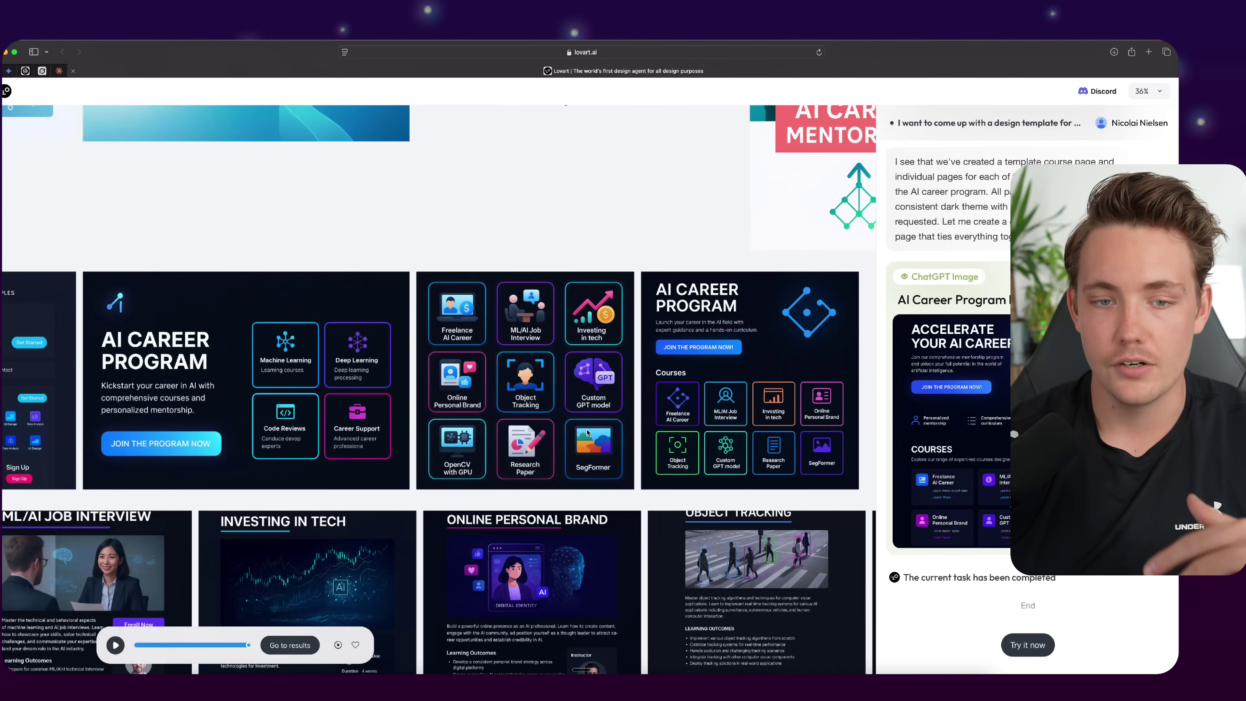
{"action": "scroll", "coordinate": [587, 432], "scroll_direction": "up", "scroll_amount": 1}
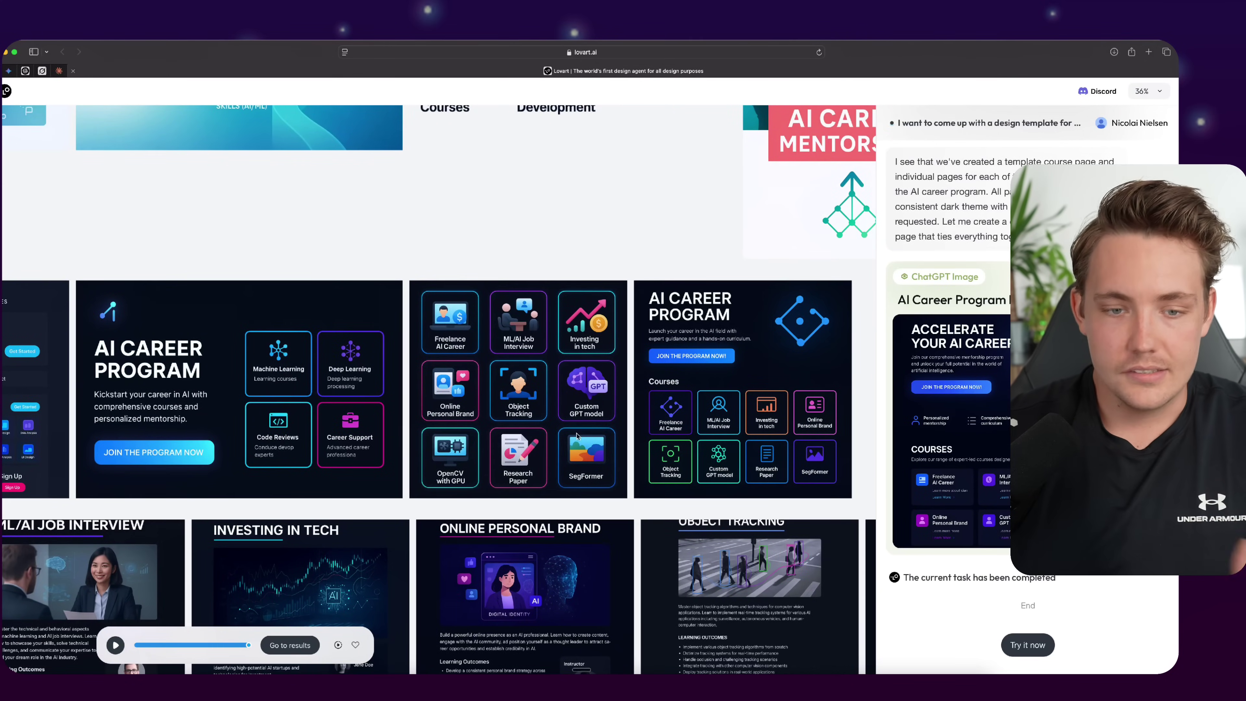
{"action": "scroll", "coordinate": [576, 436], "scroll_direction": "up", "scroll_amount": 12}
{"action": "scroll", "coordinate": [576, 435], "scroll_direction": "left", "scroll_amount": 10}
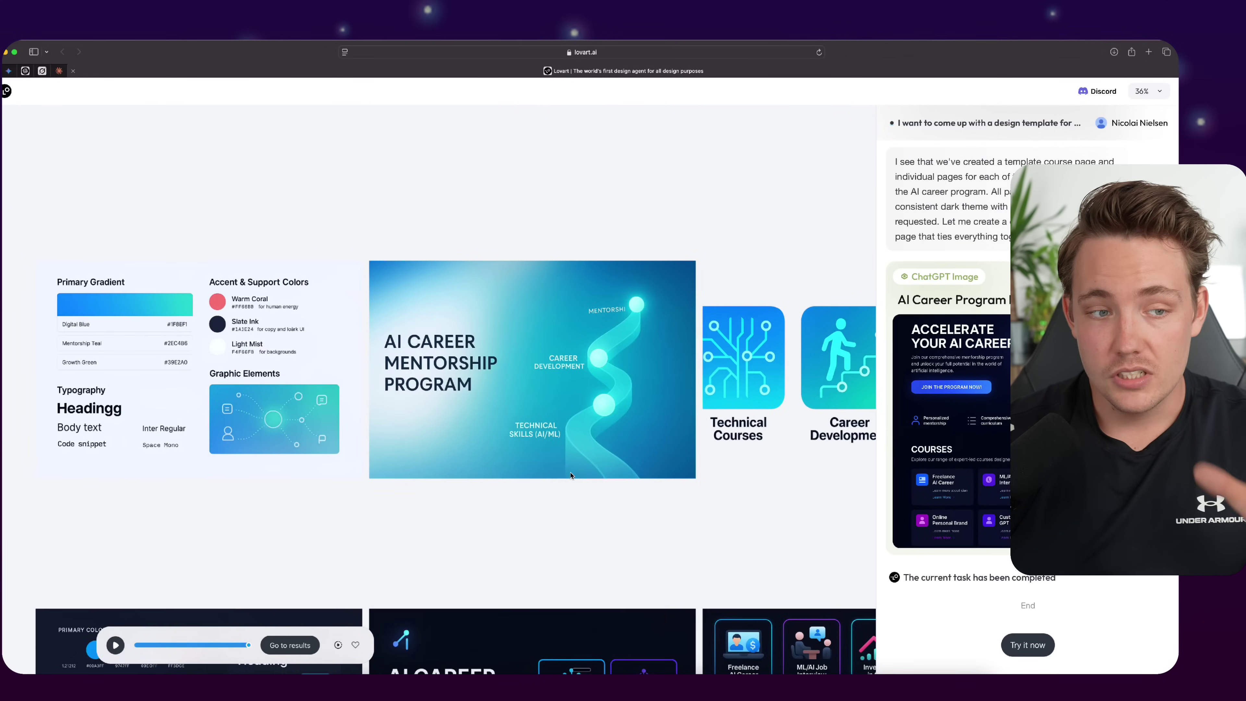
Pan around the Untitled canvas holding the empty 1024 × 1024 image generator frame.
{"action": "scroll", "coordinate": [570, 474], "scroll_direction": "left", "scroll_amount": 2}
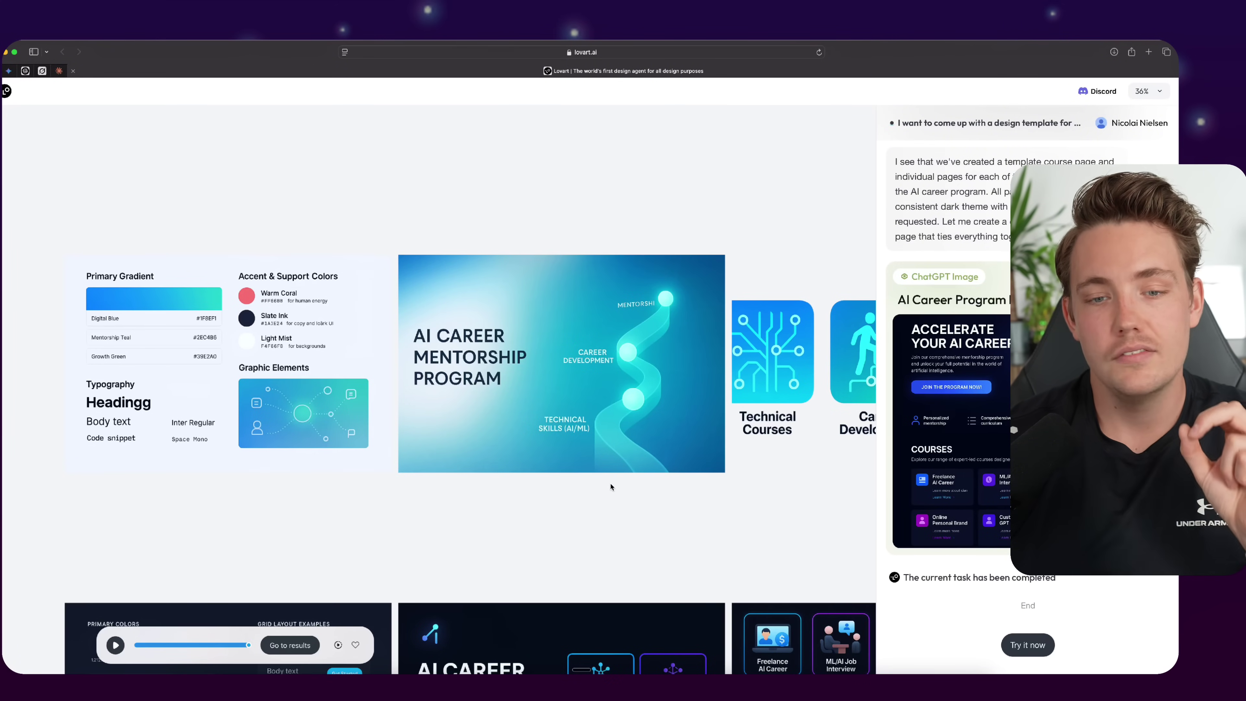
{"action": "scroll", "coordinate": [611, 486], "scroll_direction": "down", "scroll_amount": 1}
{"action": "scroll", "coordinate": [611, 486], "scroll_direction": "right", "scroll_amount": 2}
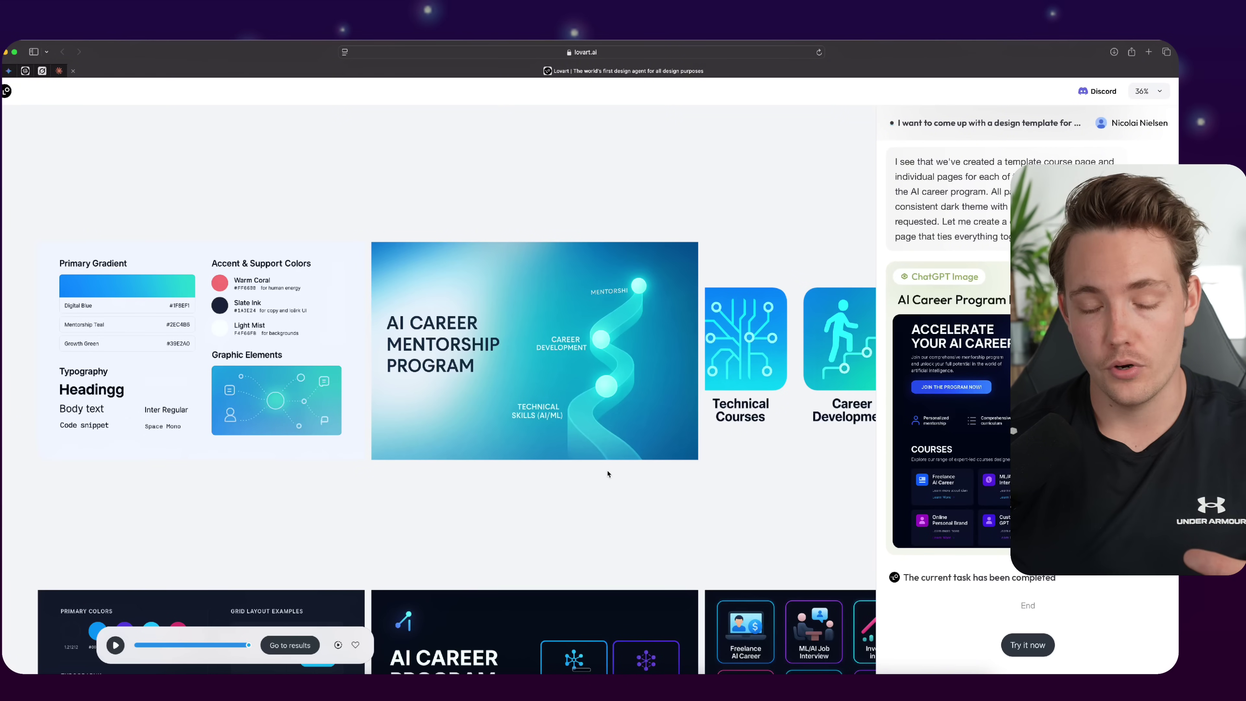
{"action": "scroll", "coordinate": [616, 487], "scroll_direction": "down", "scroll_amount": 10}
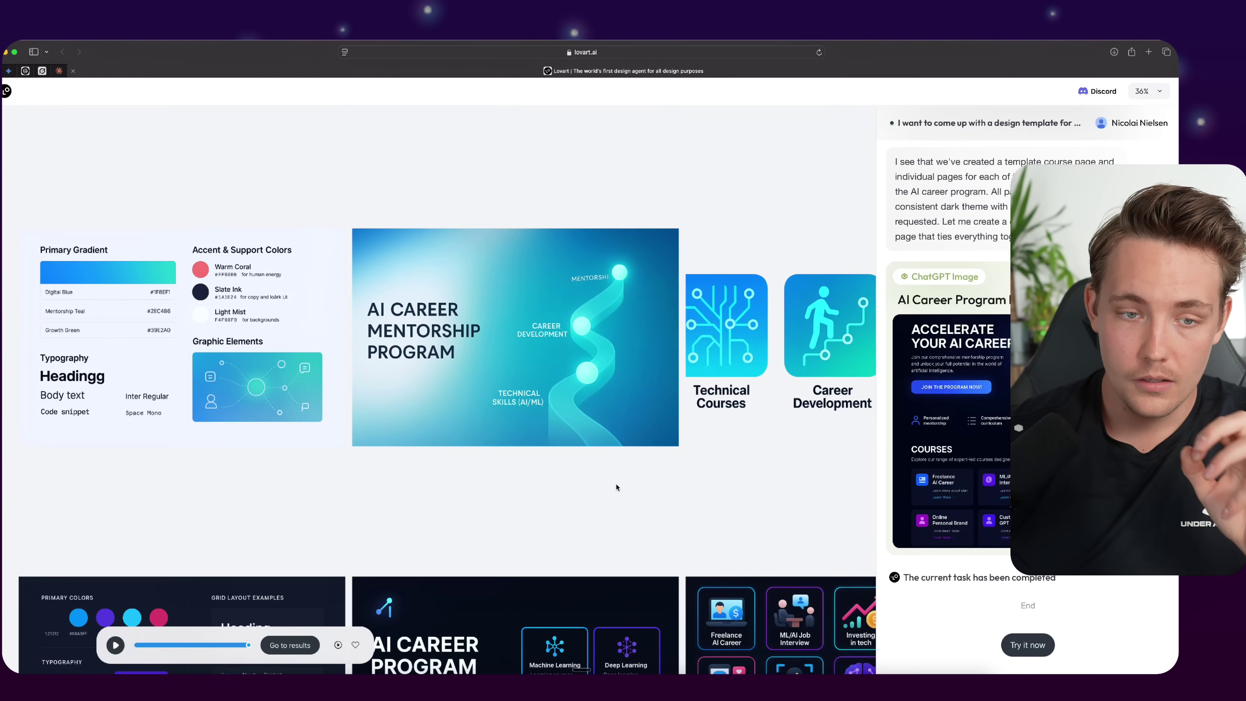
{"action": "scroll", "coordinate": [616, 486], "scroll_direction": "left", "scroll_amount": 5}
{"action": "scroll", "coordinate": [616, 487], "scroll_direction": "down", "scroll_amount": 4}
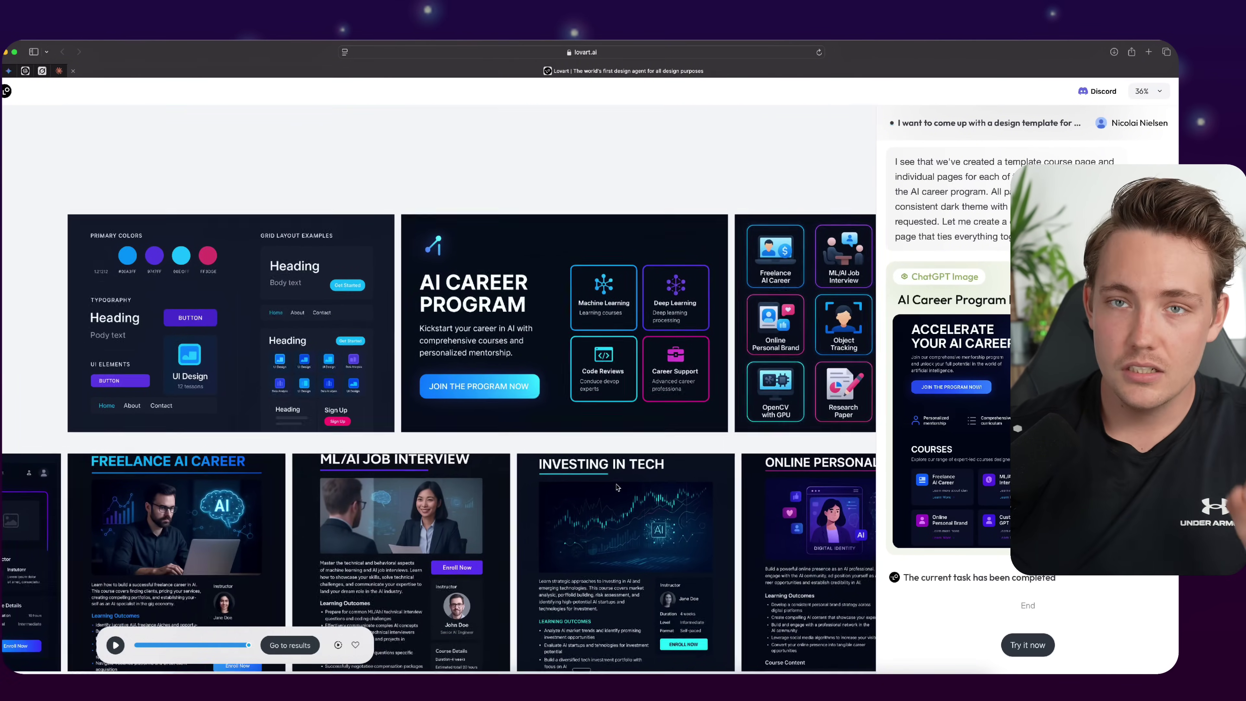
{"action": "scroll", "coordinate": [603, 494], "scroll_direction": "left", "scroll_amount": 2}
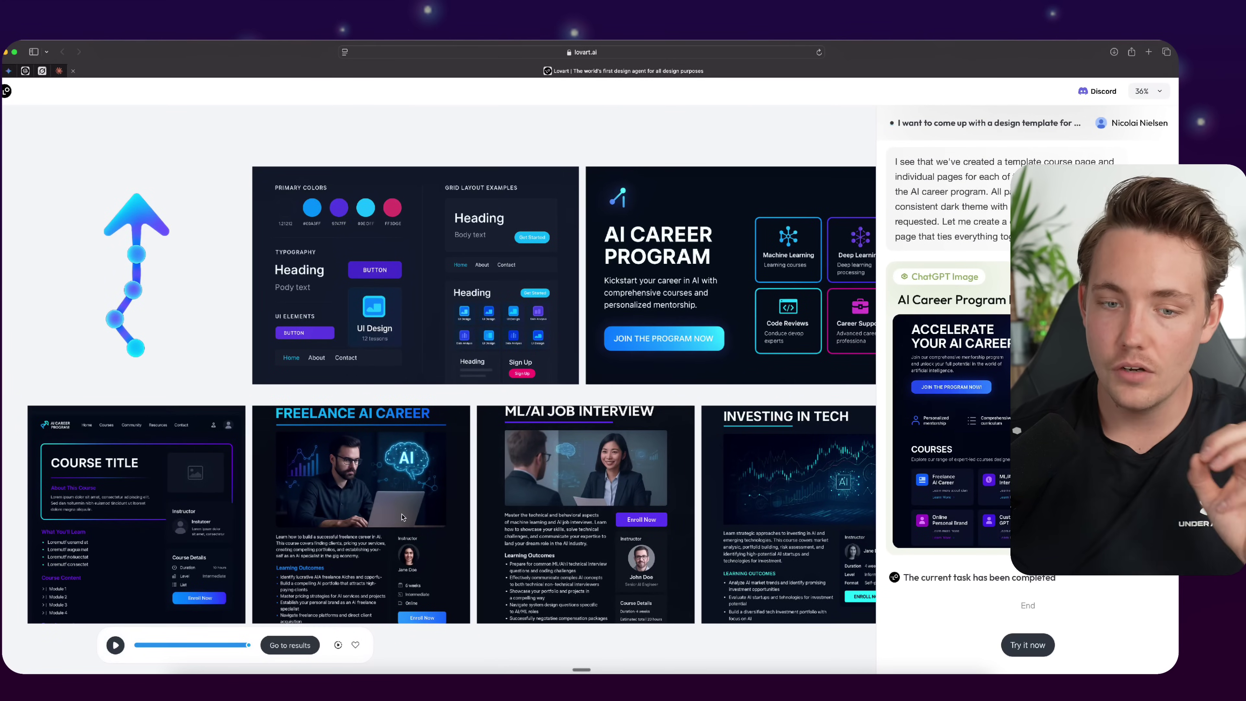
{"action": "scroll", "coordinate": [450, 494], "scroll_direction": "right", "scroll_amount": 1}
{"action": "scroll", "coordinate": [450, 495], "scroll_direction": "up", "scroll_amount": 1}
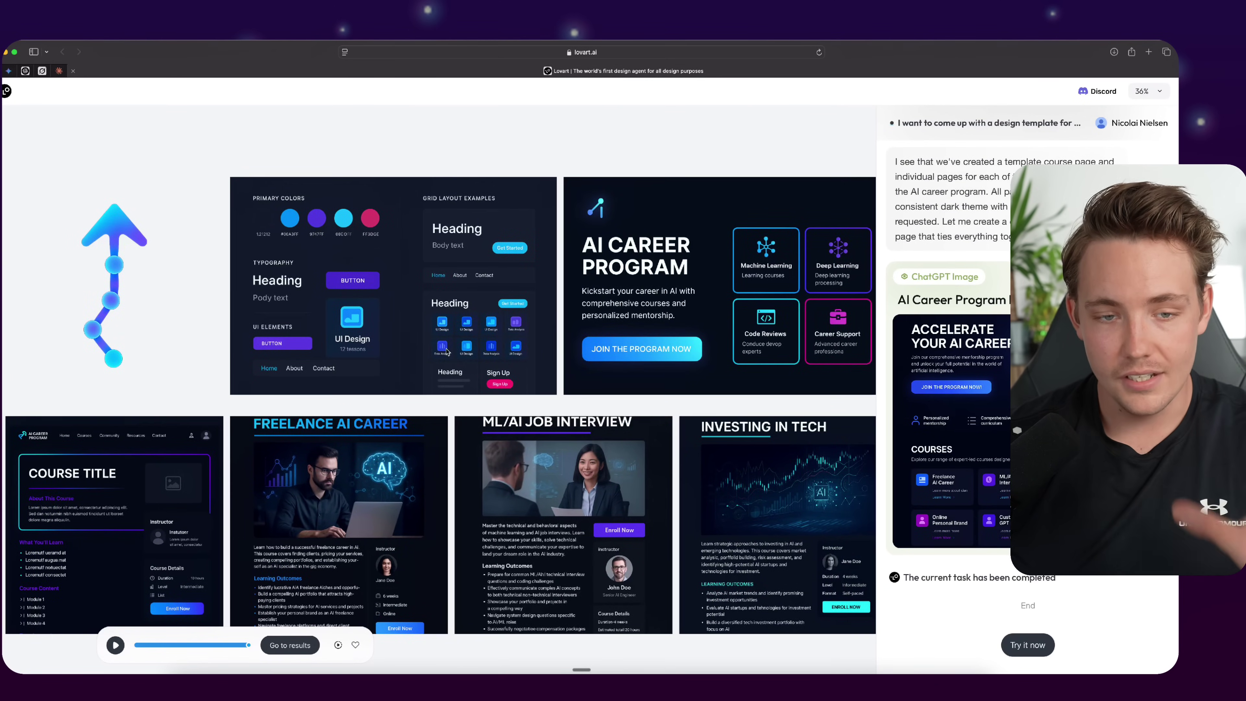
{"action": "scroll", "coordinate": [446, 352], "scroll_direction": "right", "scroll_amount": 1}
{"action": "scroll", "coordinate": [447, 351], "scroll_direction": "right", "scroll_amount": 4}
{"action": "scroll", "coordinate": [447, 351], "scroll_direction": "down", "scroll_amount": 1}
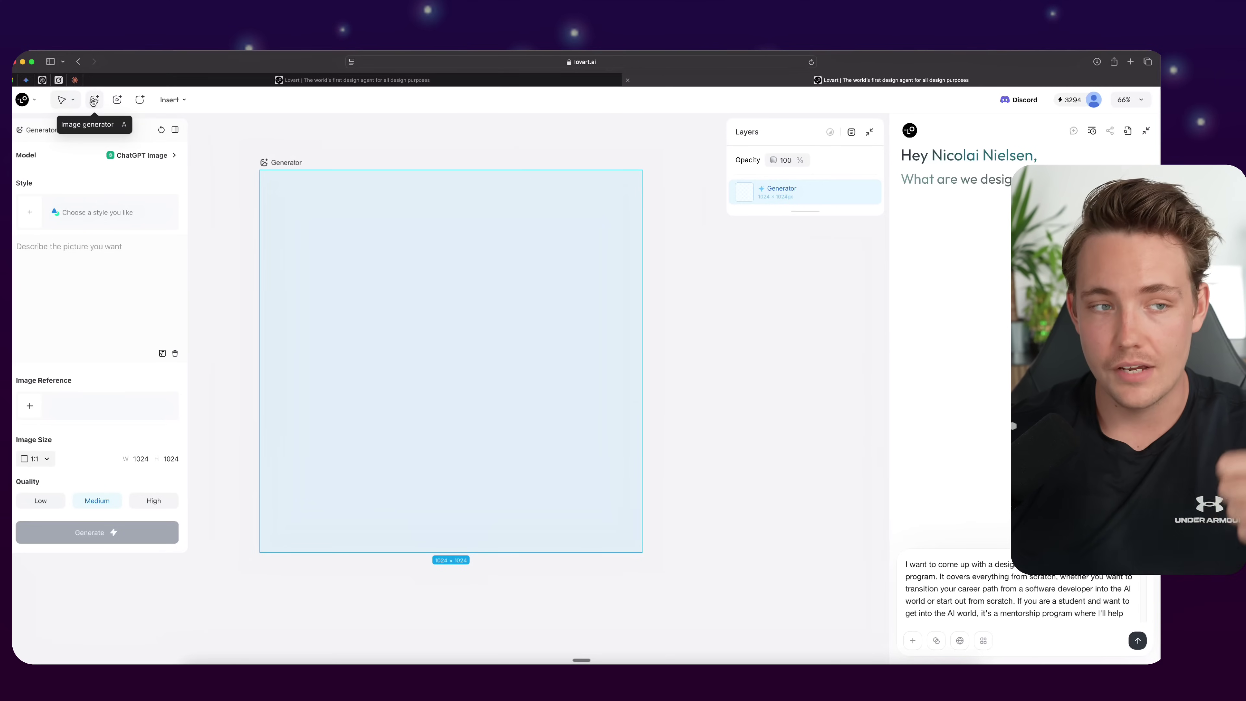
Deselect the current frame and add a second 1024 × 1024 image generator frame.
{"action": "left_click", "coordinate": [118, 100]}
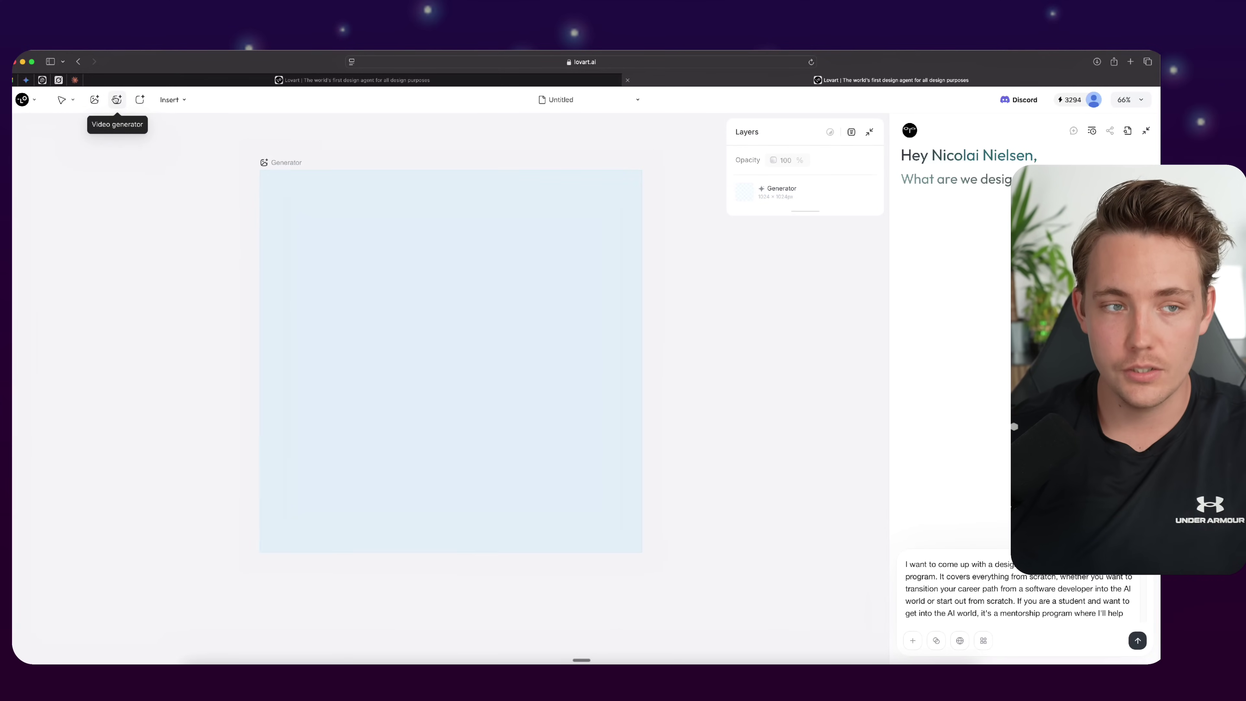
{"action": "left_click", "coordinate": [96, 100]}
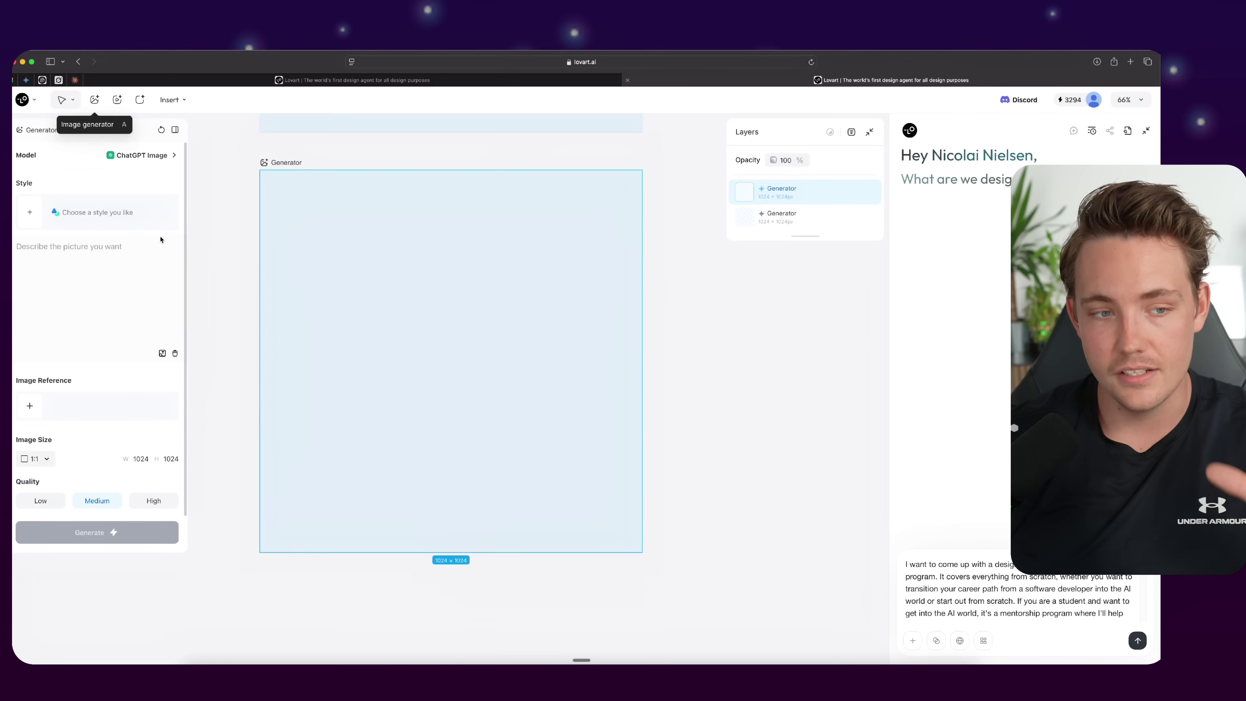